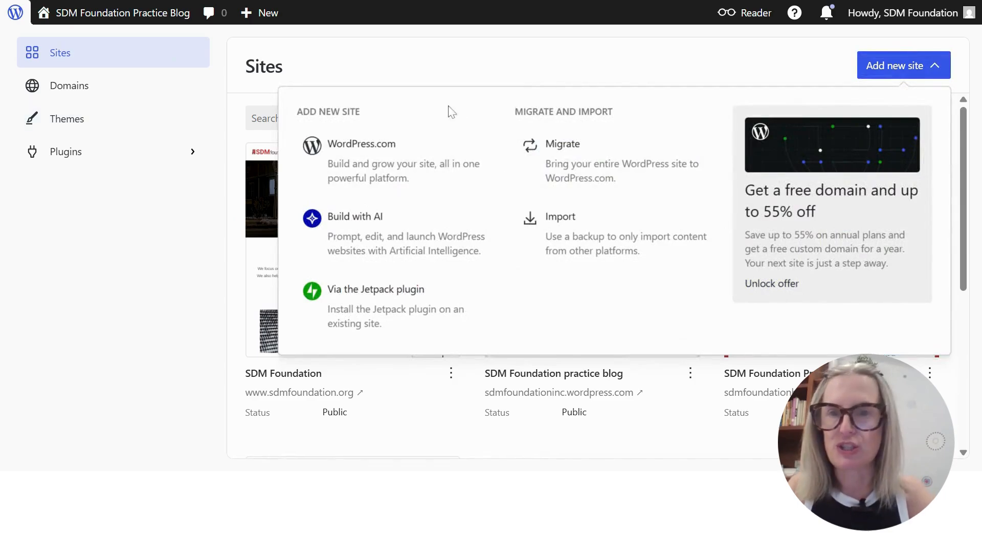
Start a new WordPress.com site and search for domains matching "sdmexamplesite"
left_click(376, 155)
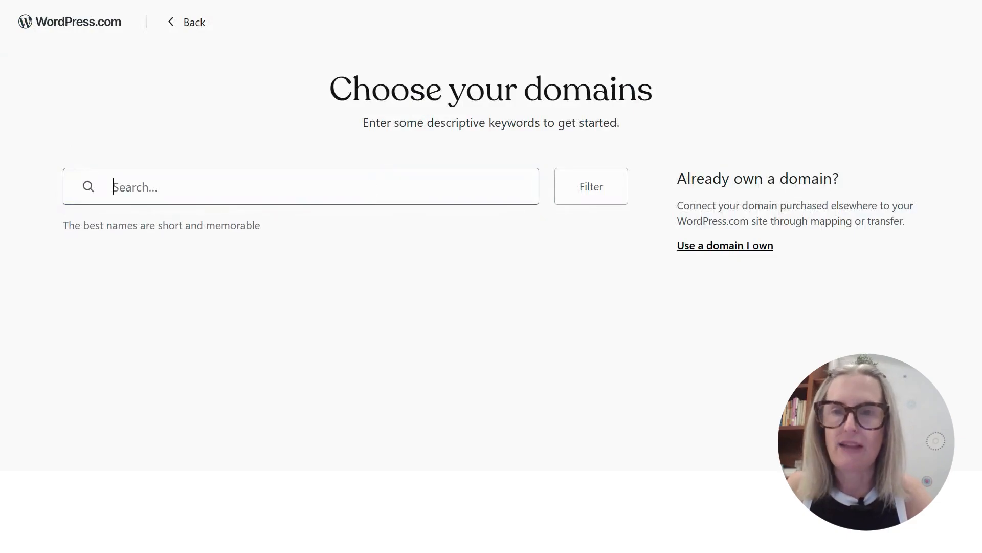
type("sdm")
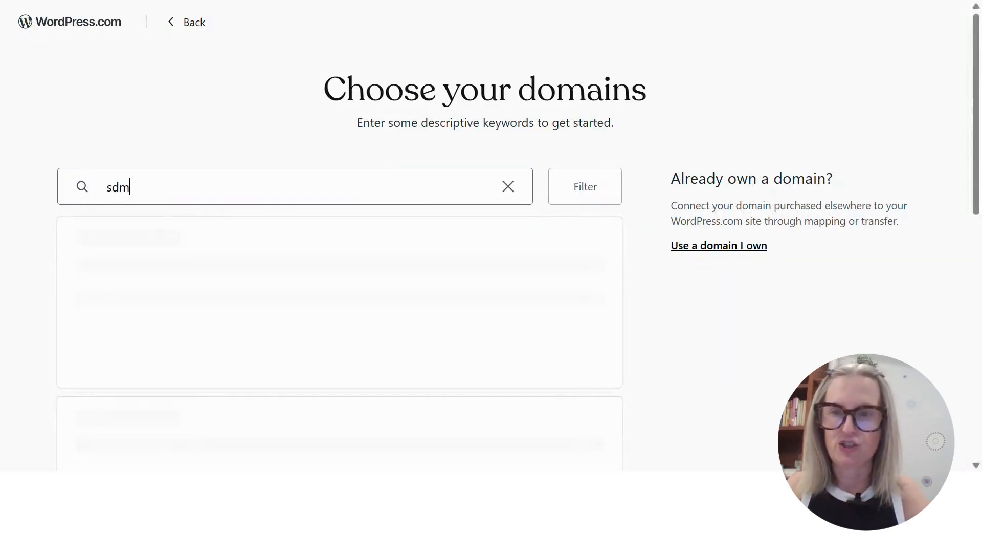
type("example")
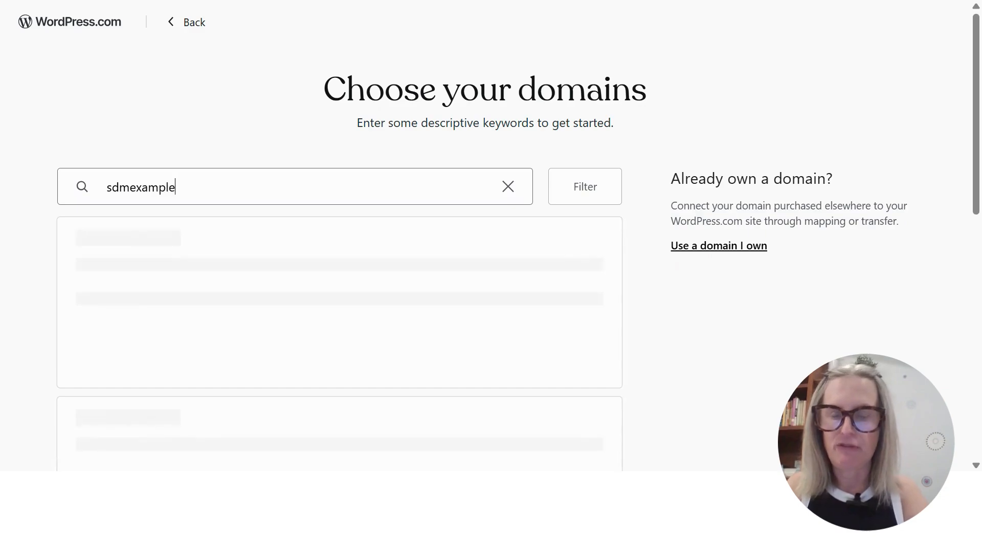
type("site")
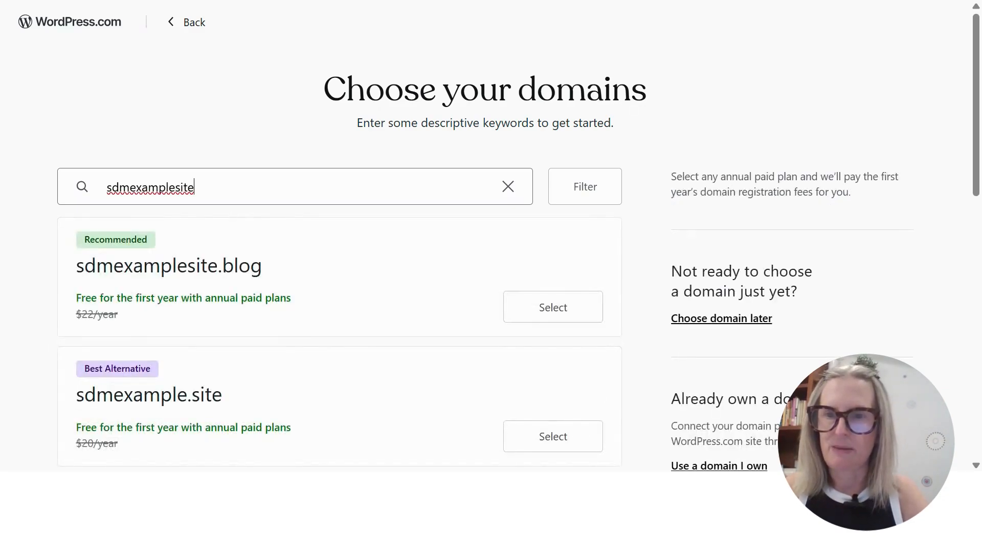
Select the free domain sdmexamplesite.wordpress.com from the domain suggestions
scroll(340, 213, "down", 5)
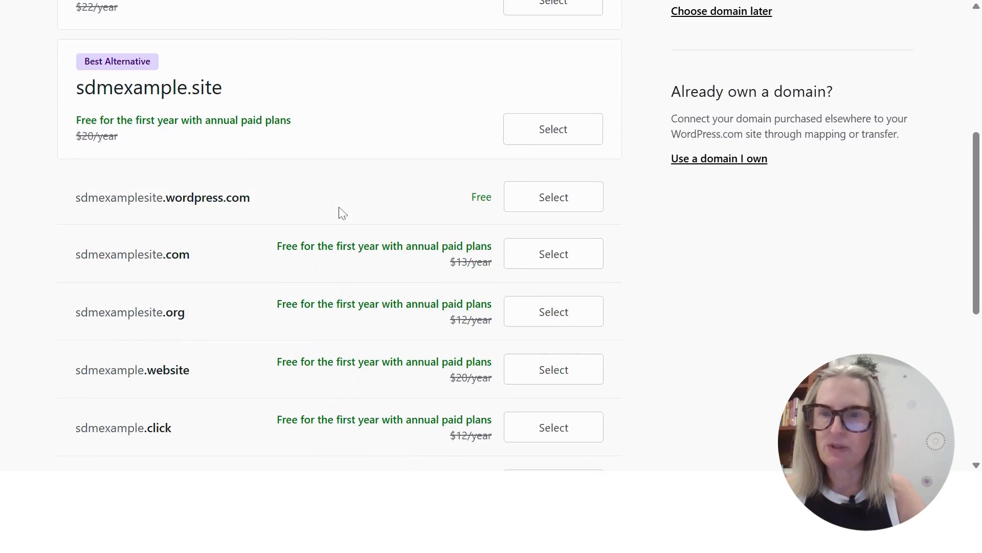
scroll(256, 240, "up", 5)
scroll(257, 239, "down", 5)
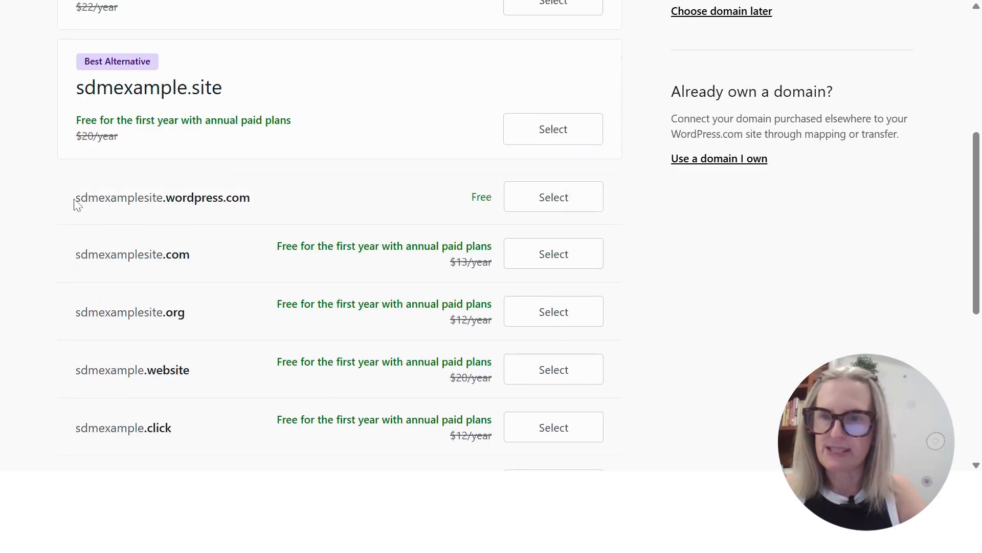
left_click_drag(77, 200, 259, 204)
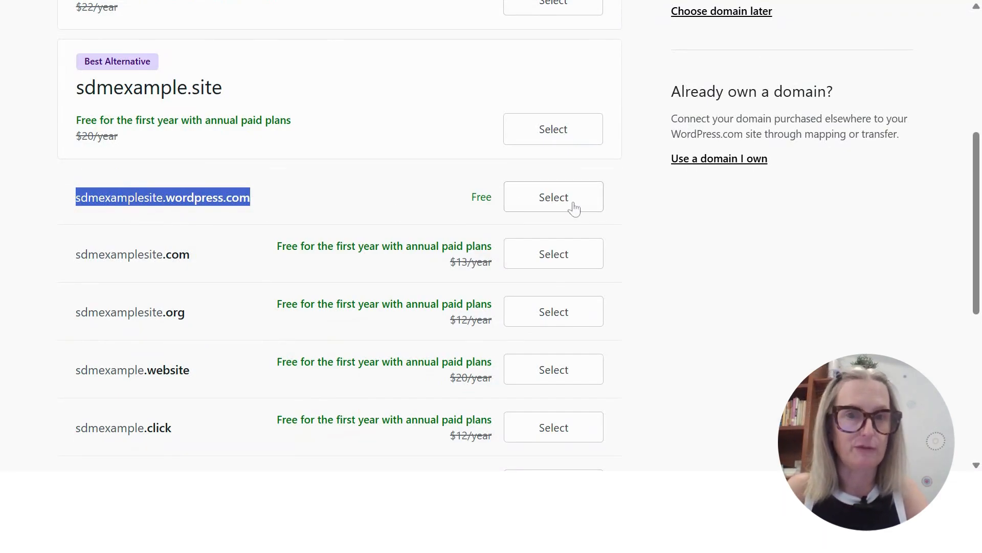
left_click(550, 202)
scroll(671, 210, "up", 5)
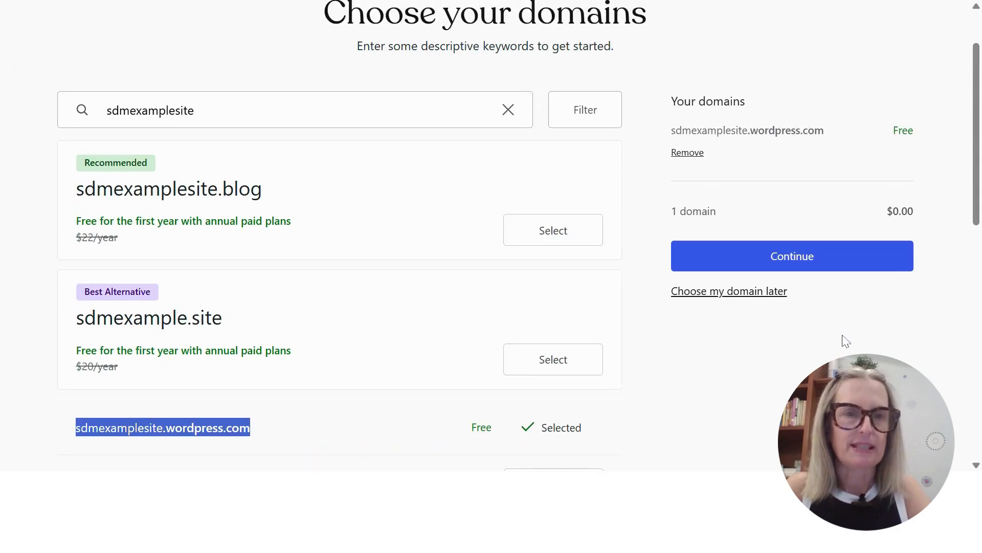
Continue with the chosen domain and start the site on the Free plan
left_click(798, 261)
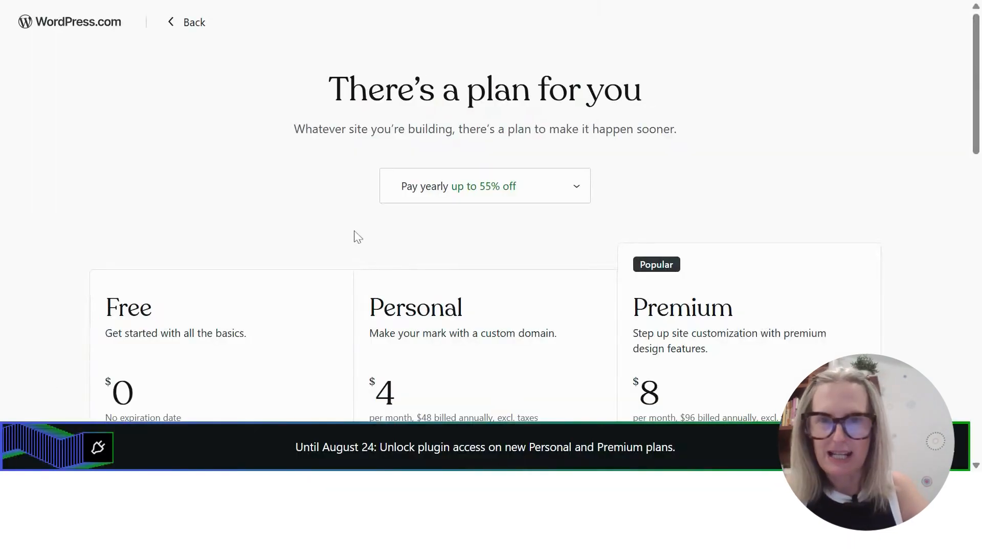
scroll(328, 229, "down", 5)
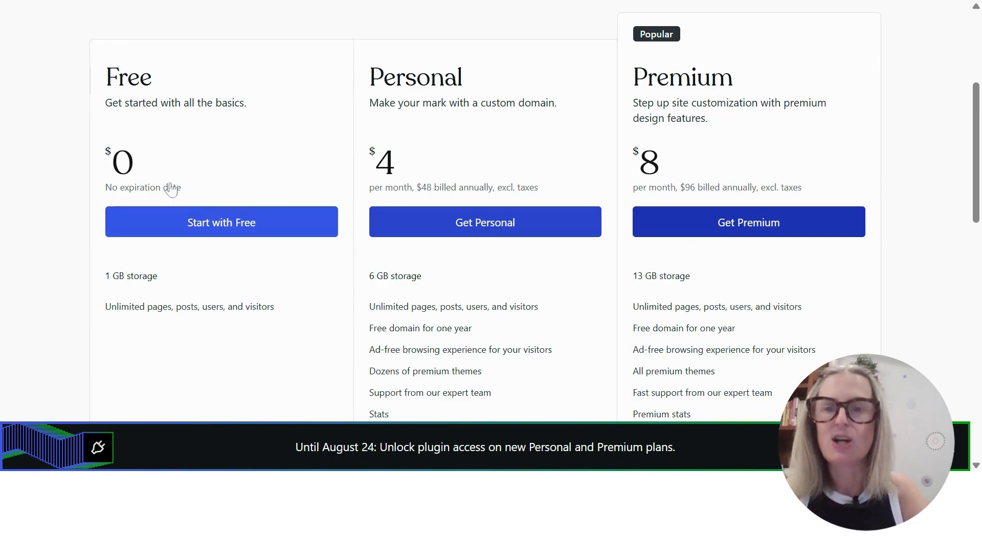
left_click(220, 222)
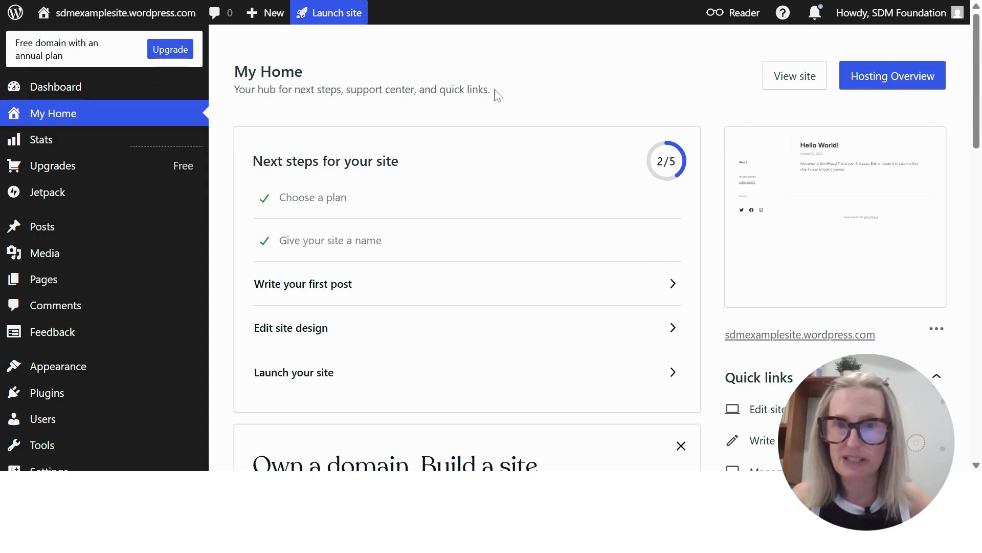
Look over the new site's My Home page, including its setup checklist, domain offer and quick links
scroll(537, 128, "down", 5)
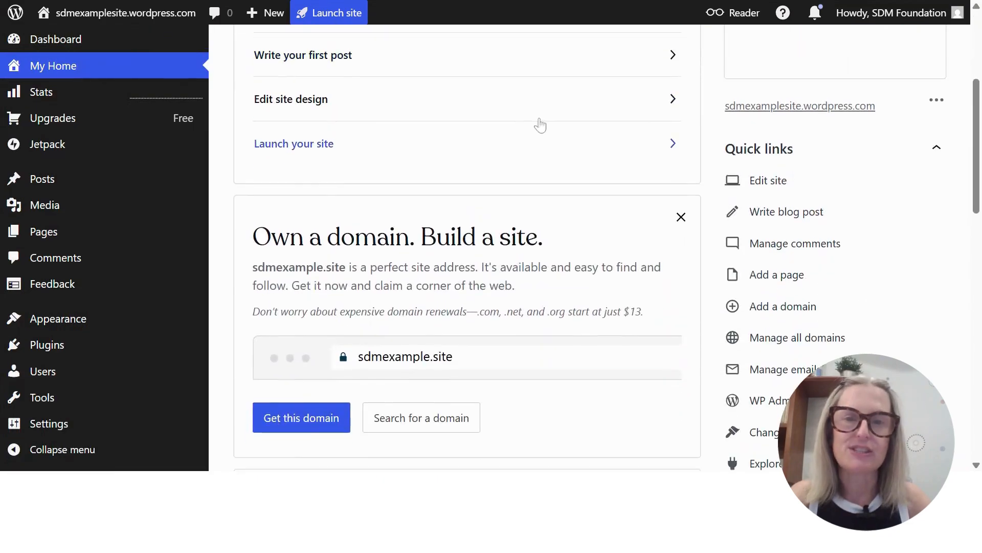
scroll(585, 226, "up", 3)
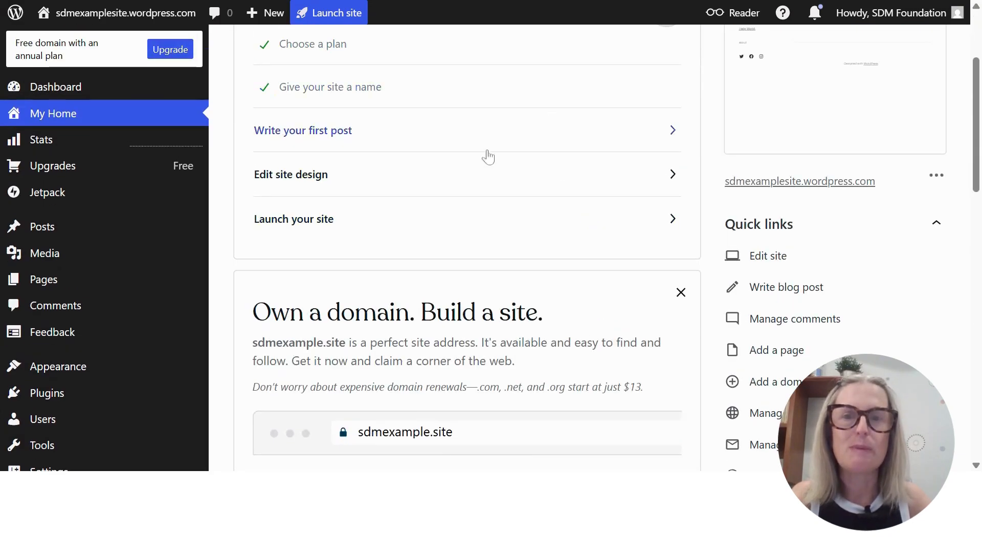
scroll(460, 148, "up", 2)
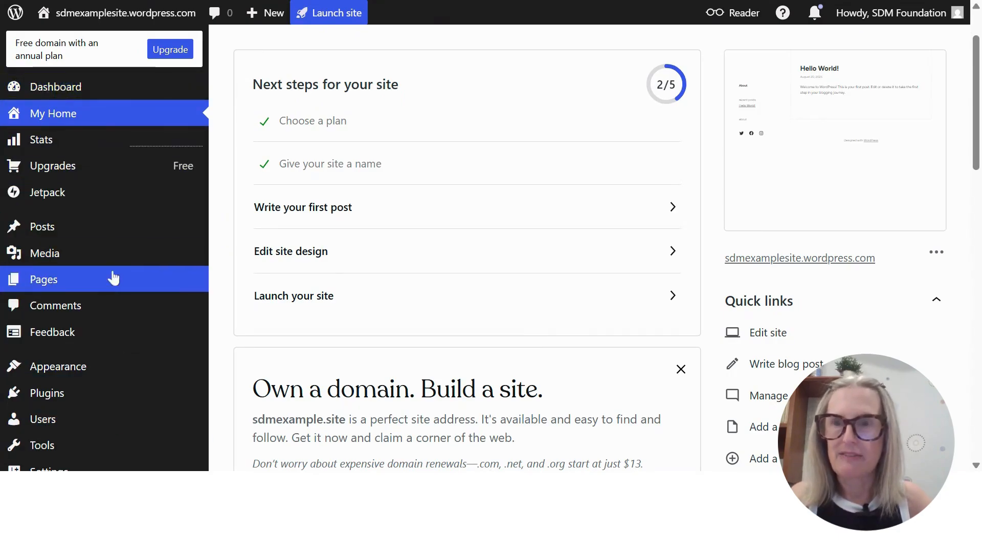
scroll(113, 287, "down", 3)
scroll(115, 302, "down", 2)
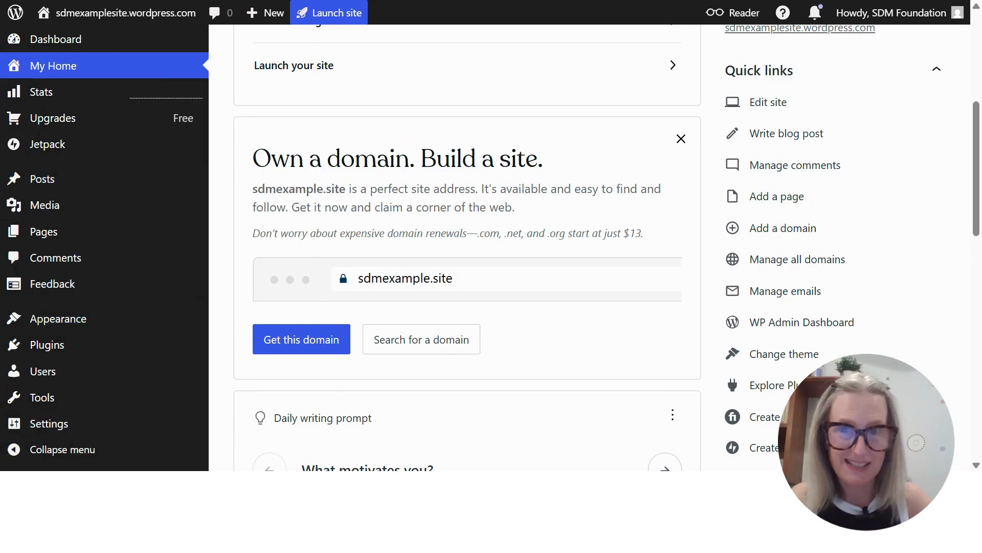
scroll(552, 231, "up", 5)
scroll(553, 231, "up", 2)
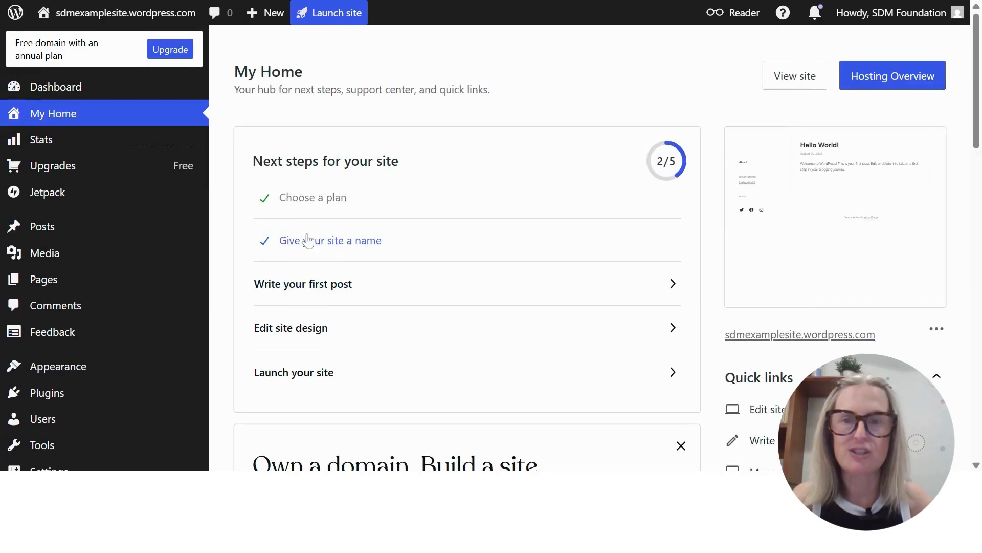
Open the site naming task and set the site title to "Delicious Bakery" and the tagline to "Cookies Galore"
left_click(566, 244)
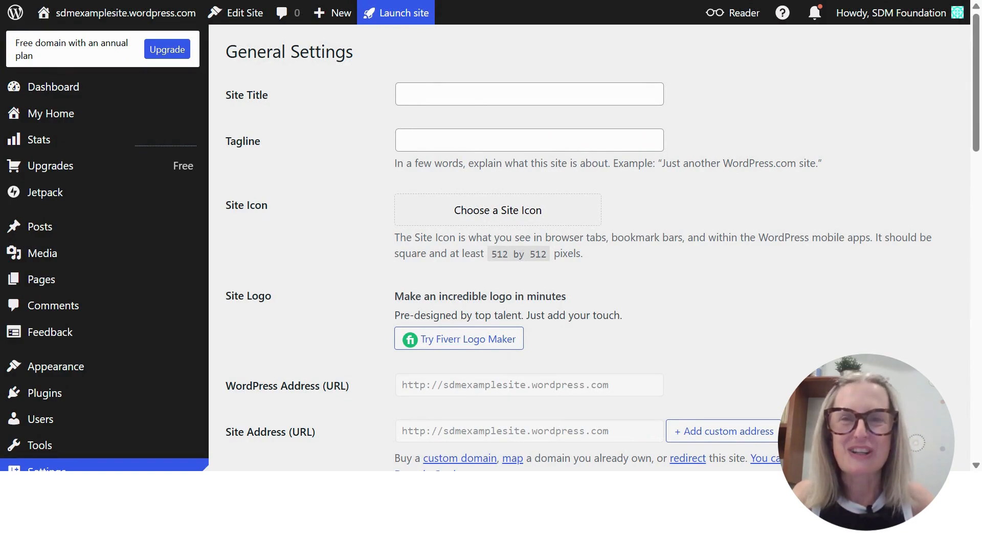
scroll(138, 281, "down", 5)
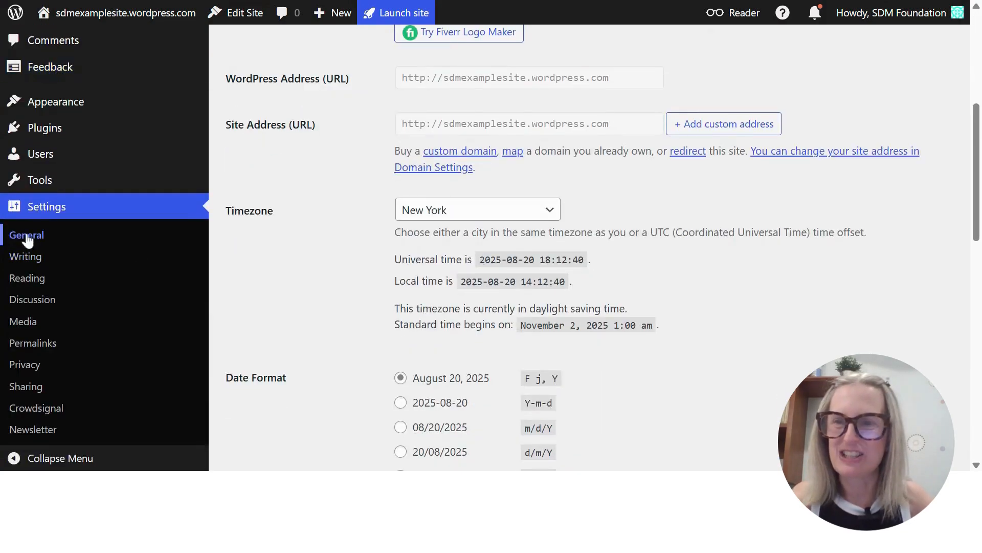
scroll(329, 215, "up", 5)
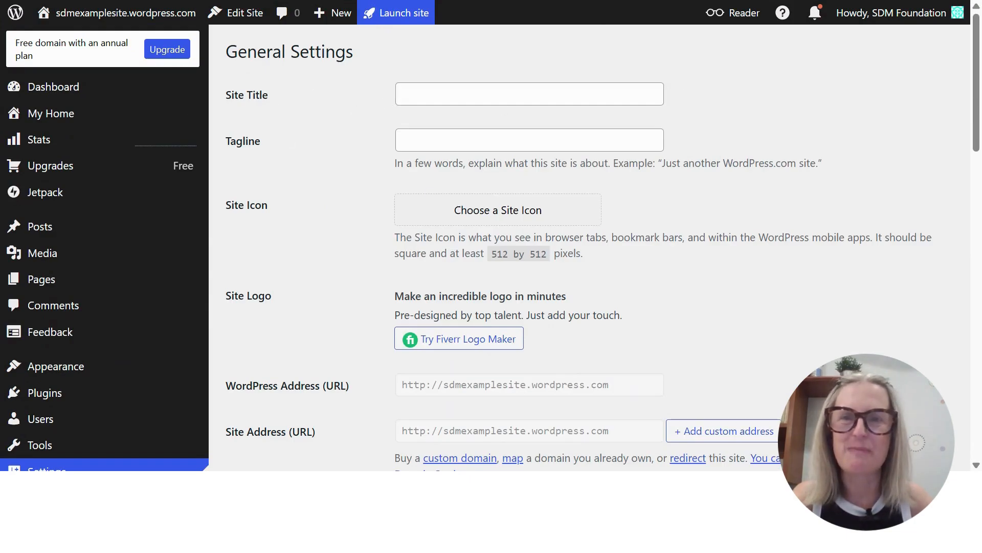
left_click(529, 94)
left_click(461, 120)
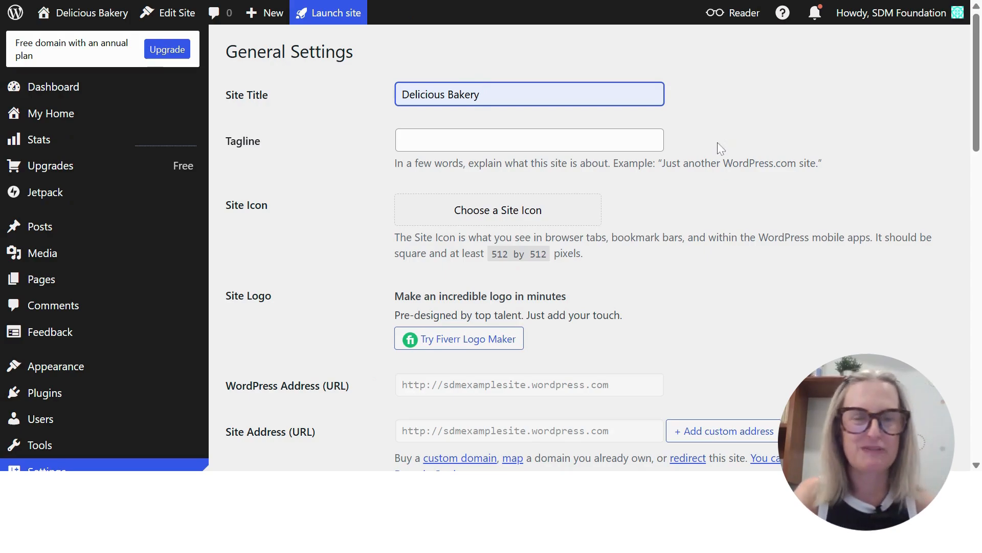
left_click(589, 141)
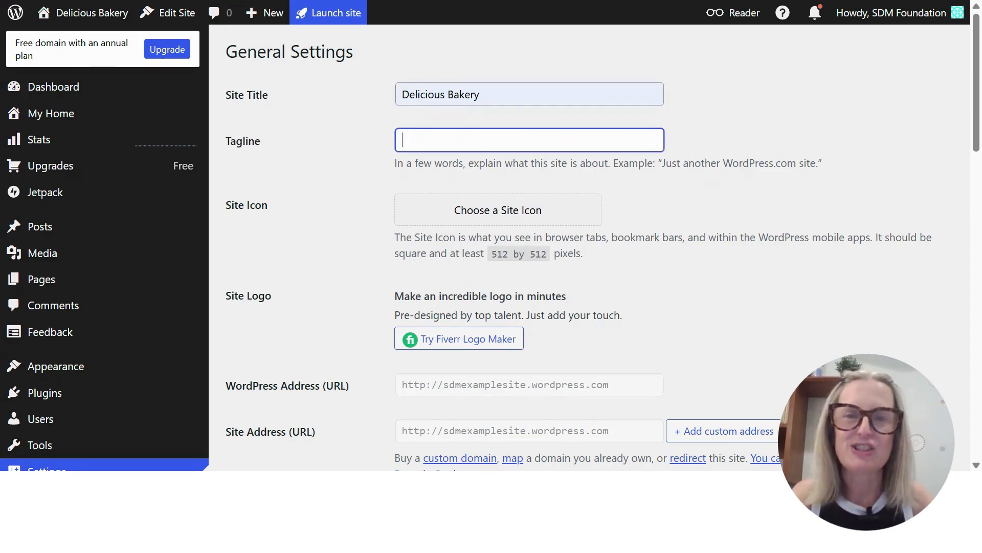
left_click(592, 179)
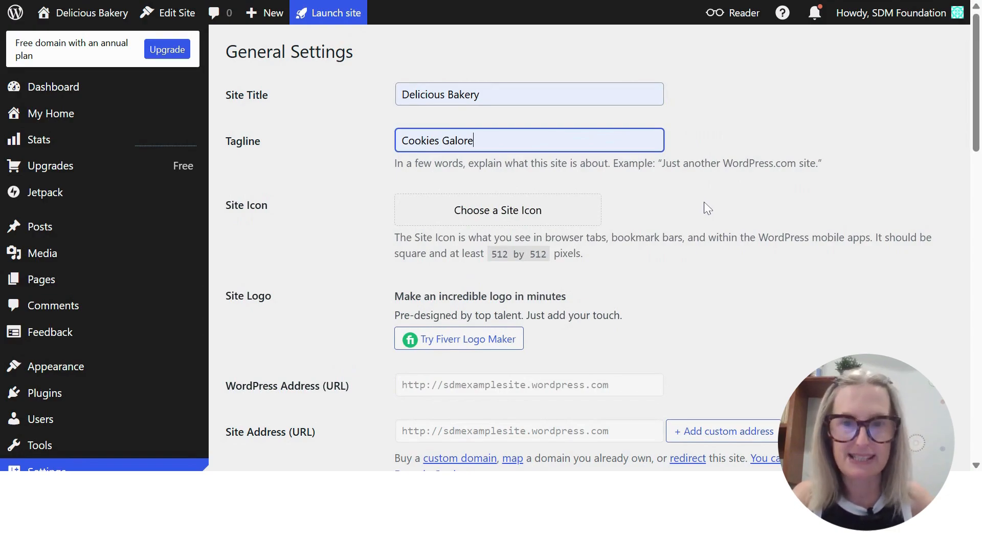
Review the remaining general settings, from site icon to site language, and save the changes
scroll(708, 208, "down", 2)
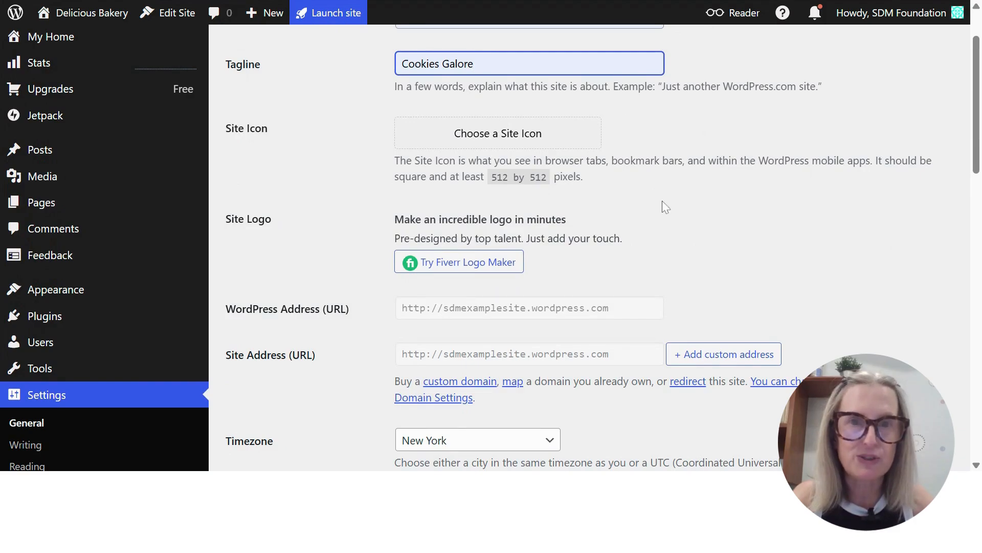
scroll(670, 199, "down", 2)
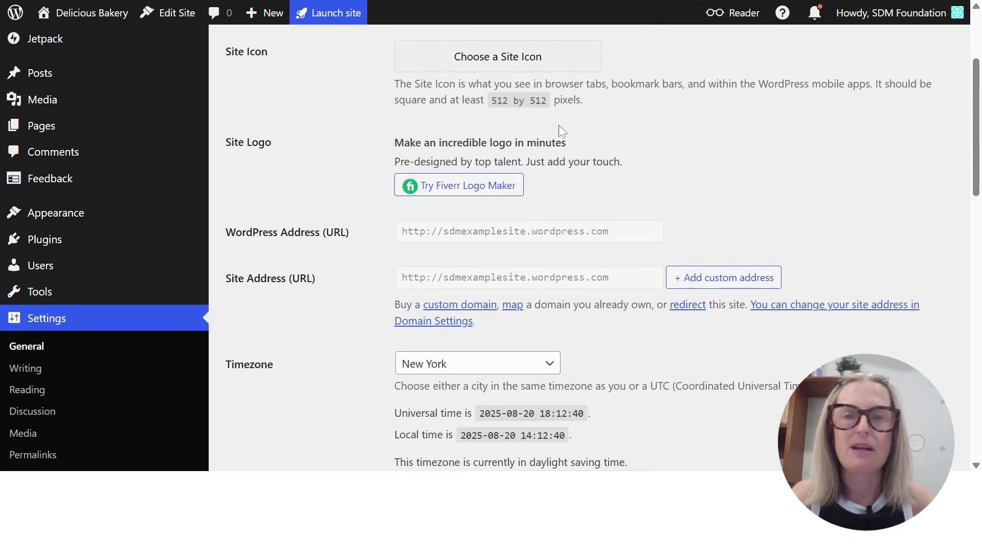
scroll(691, 153, "down", 5)
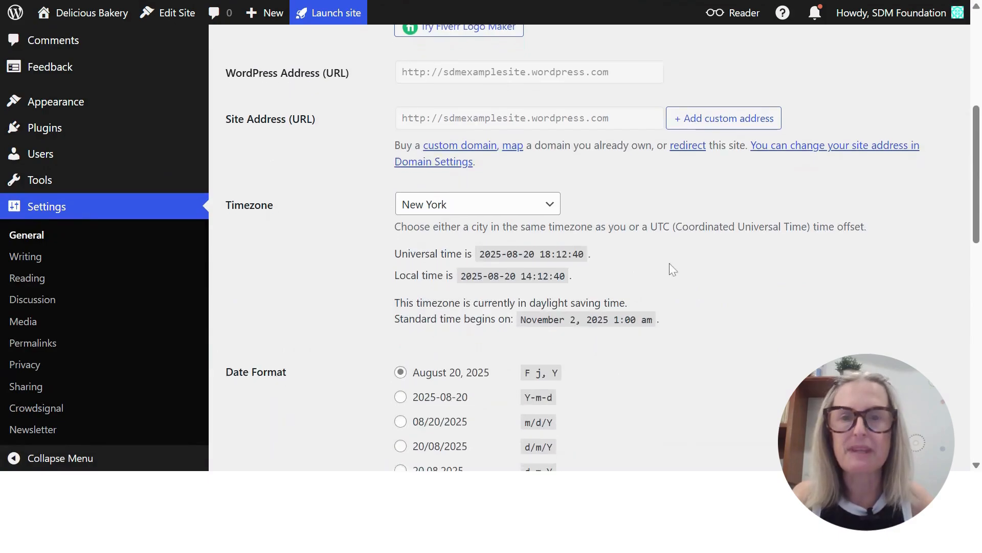
scroll(588, 214, "down", 2)
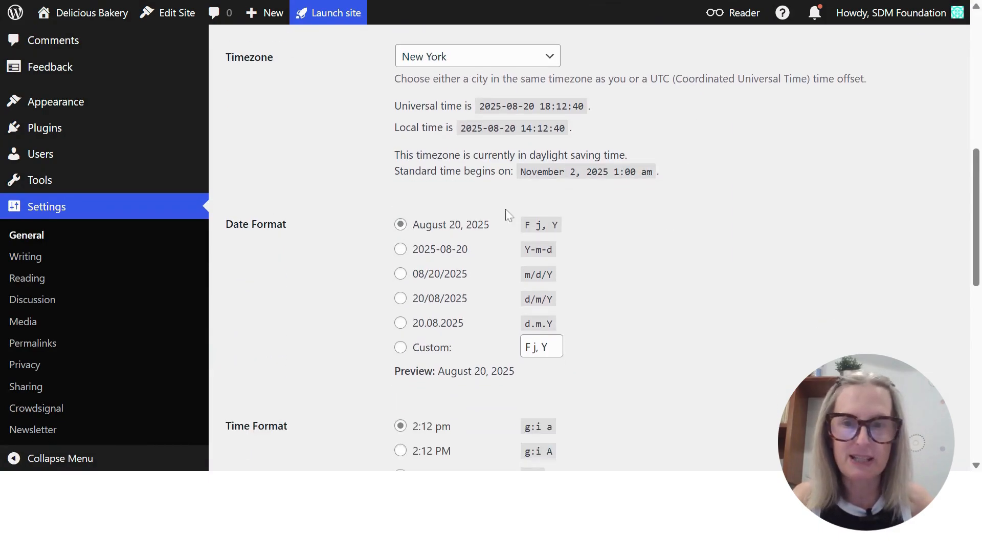
scroll(635, 248, "down", 5)
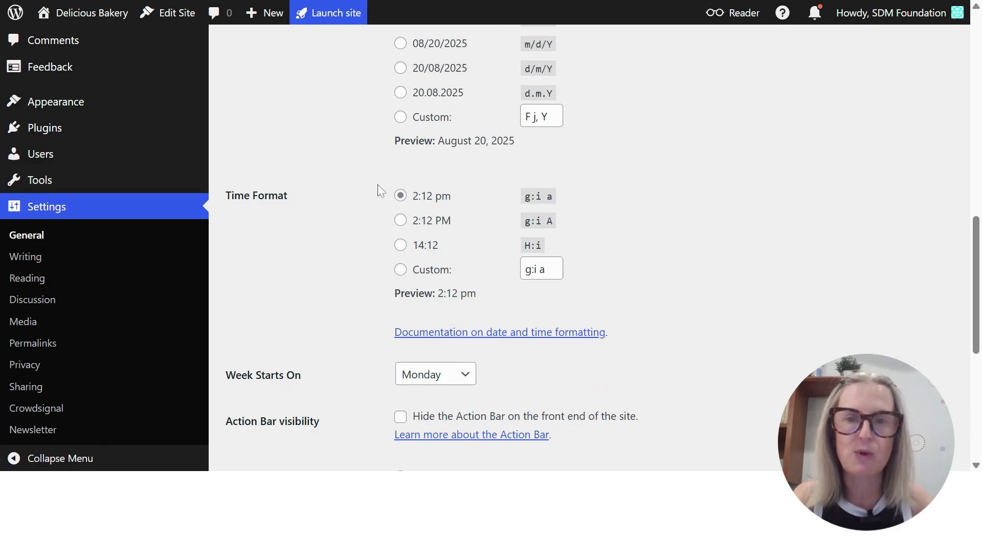
scroll(640, 210, "down", 7)
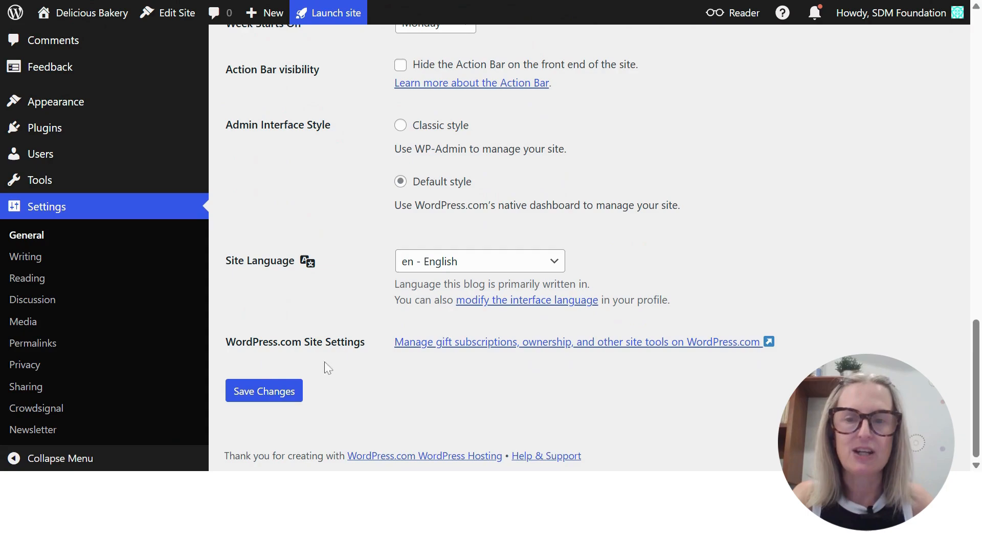
left_click(265, 394)
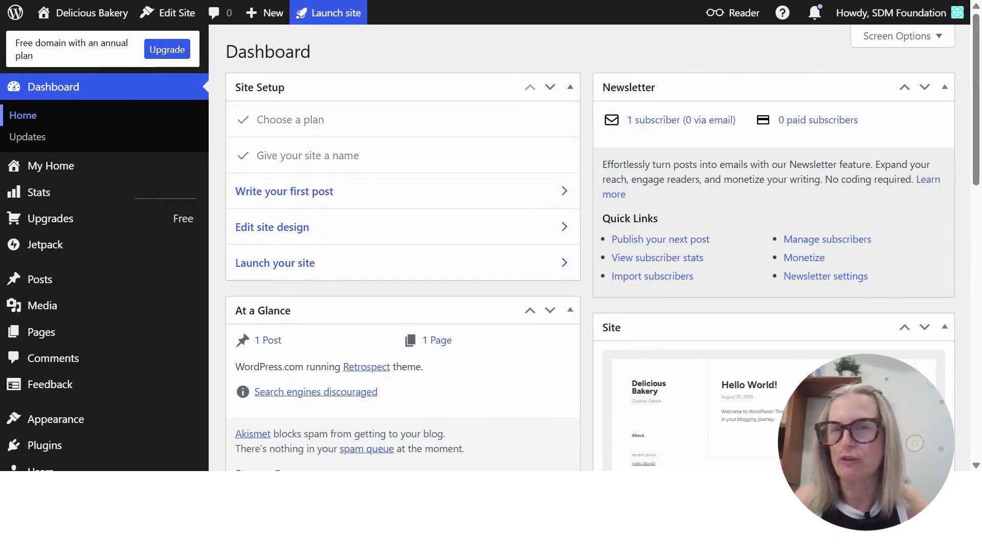
Look over the site dashboard's overview sections and the Media options for the library, adding files and importing
scroll(82, 204, "down", 5)
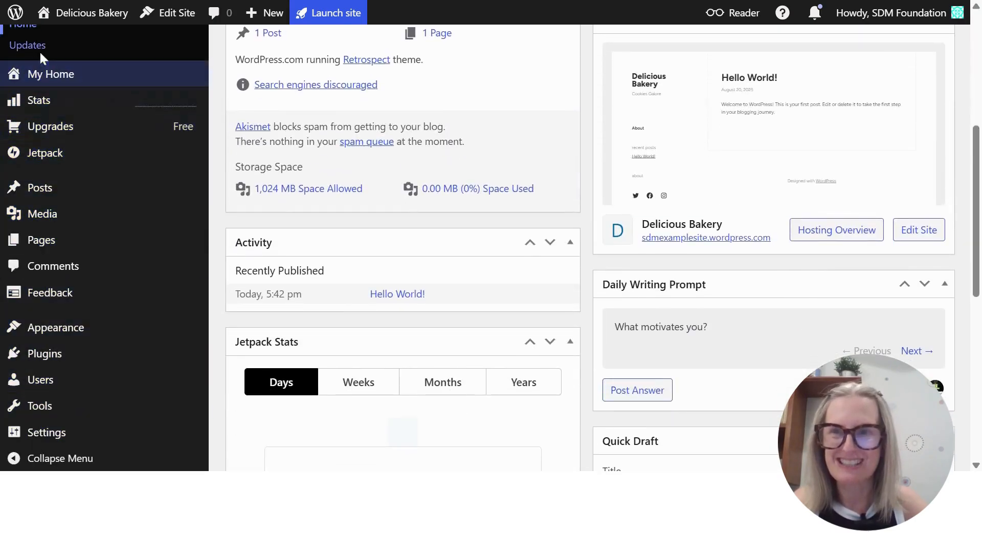
mouse_move(99, 303)
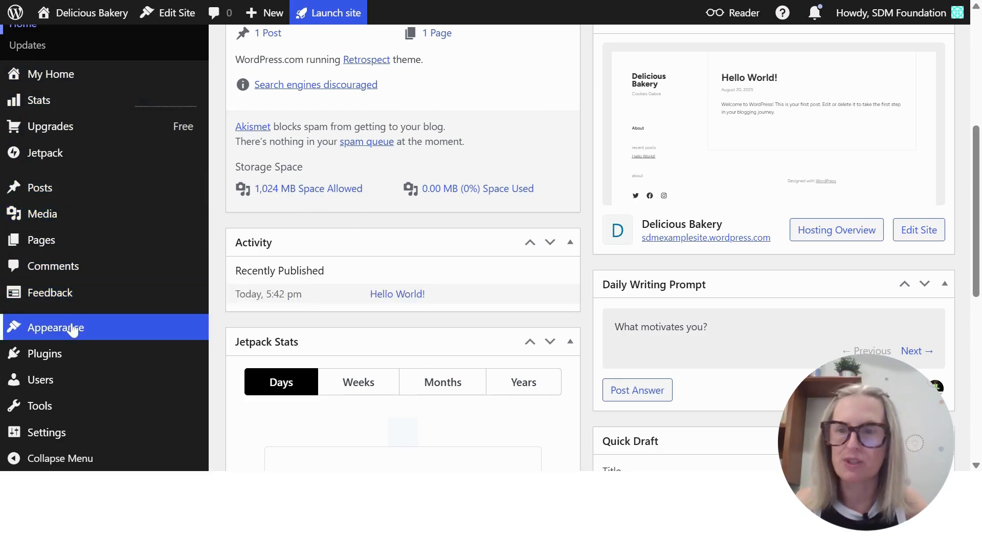
mouse_move(35, 329)
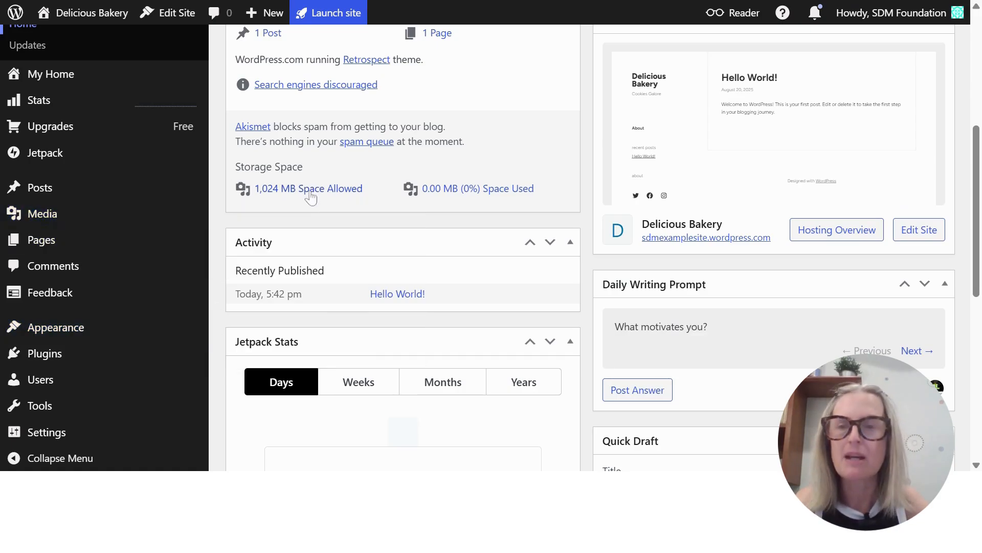
mouse_move(75, 194)
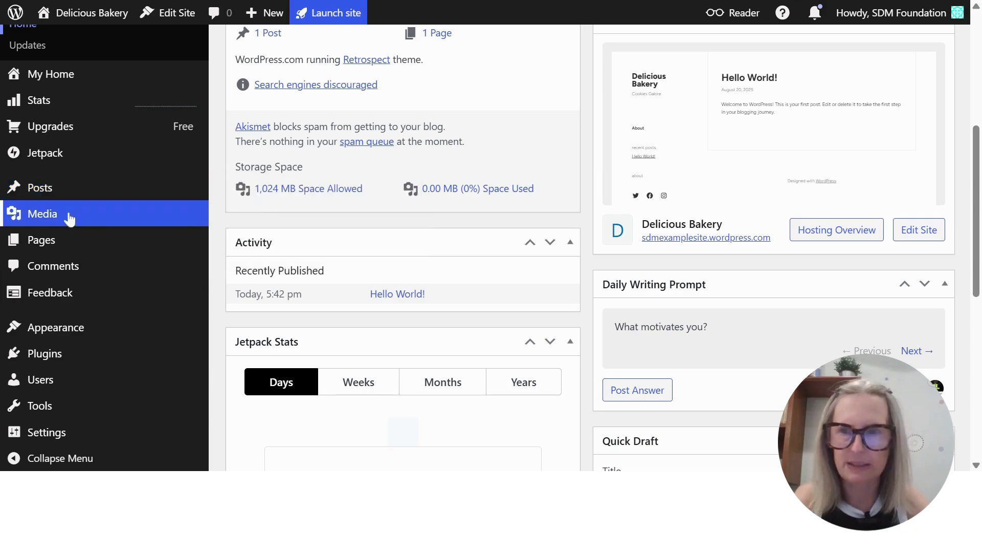
mouse_move(87, 219)
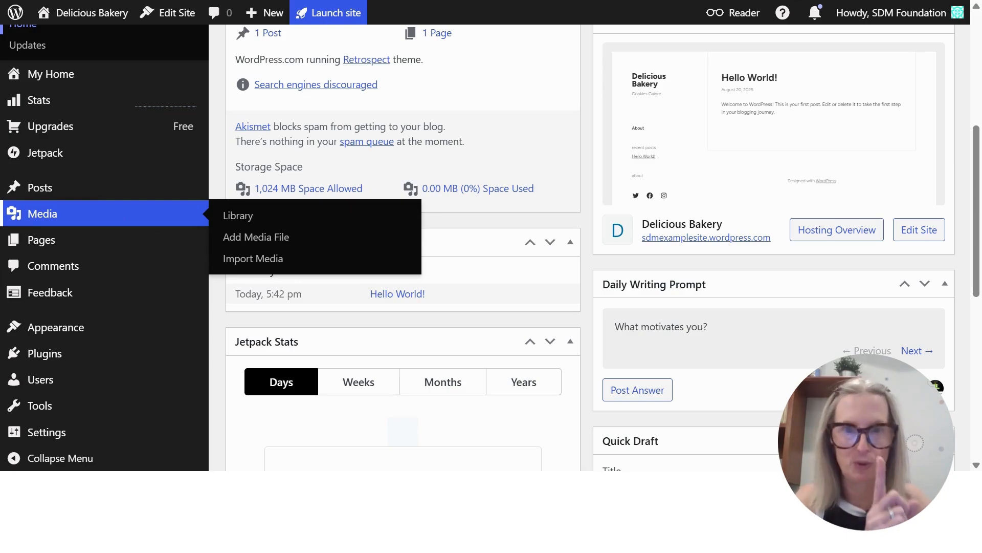
mouse_move(92, 247)
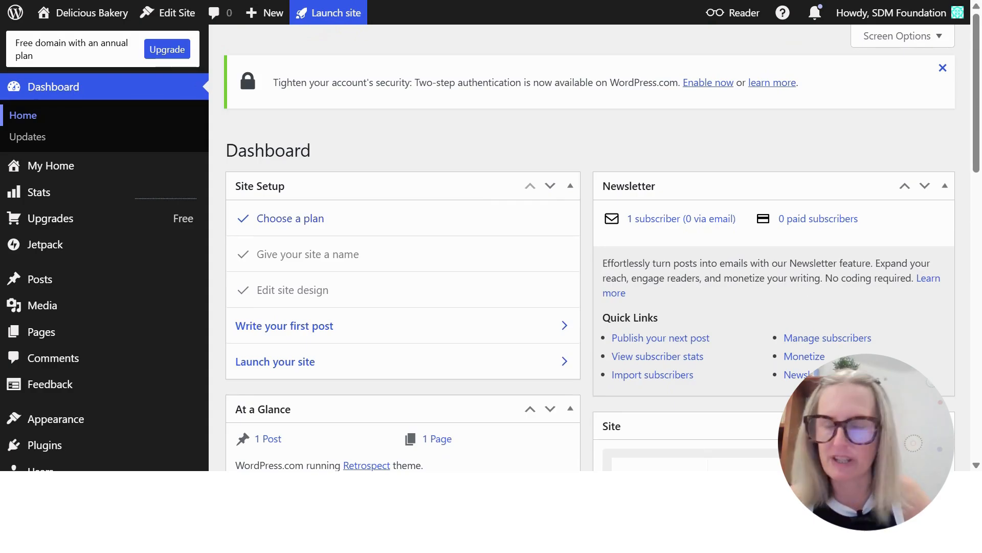
Open the Themes page for the site and browse the recommended and partner themes
scroll(443, 199, "down", 3)
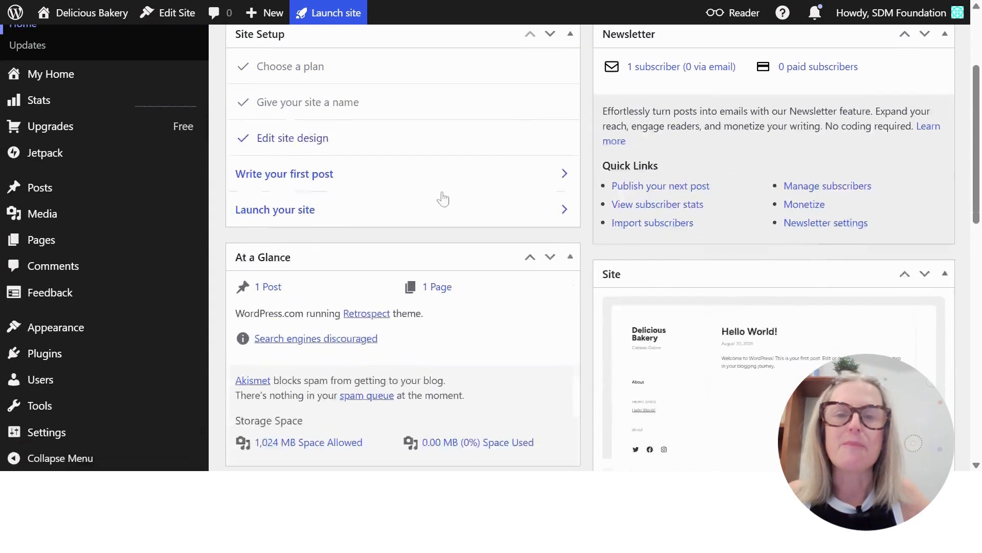
scroll(443, 199, "down", 2)
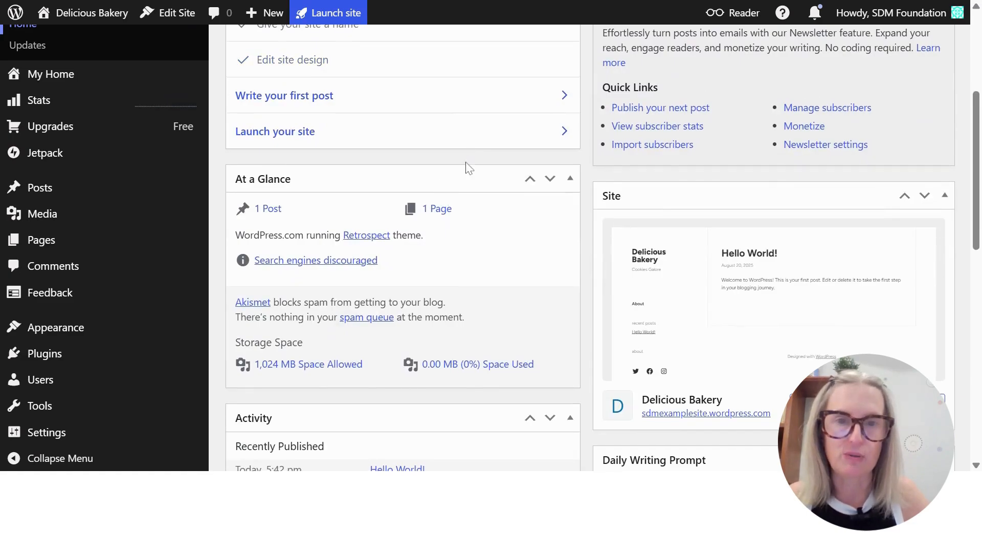
mouse_move(72, 326)
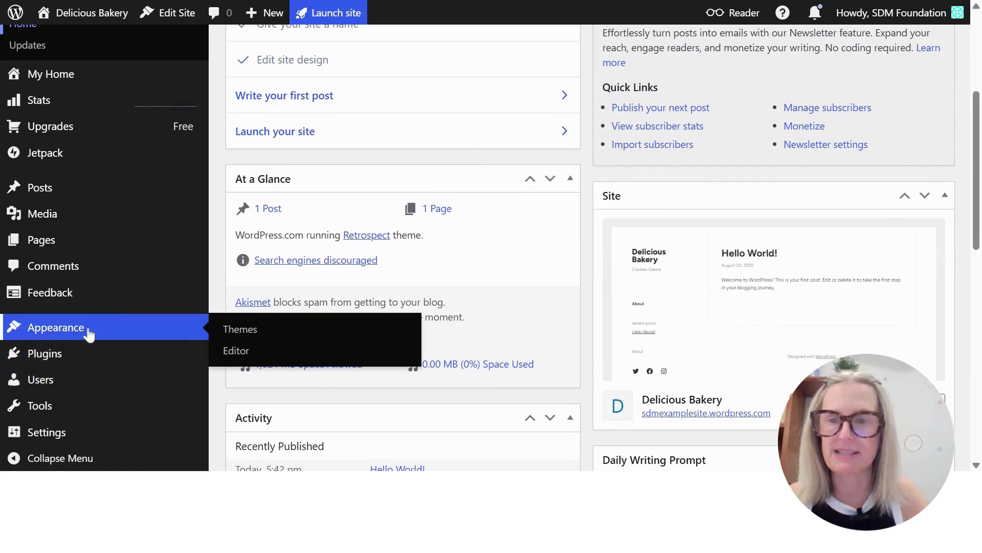
left_click(244, 330)
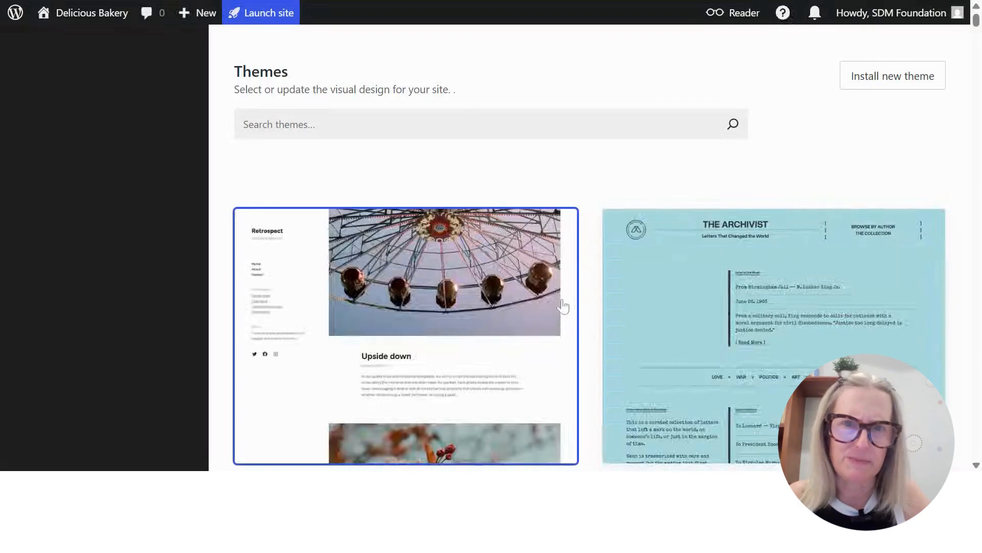
scroll(602, 237, "down", 15)
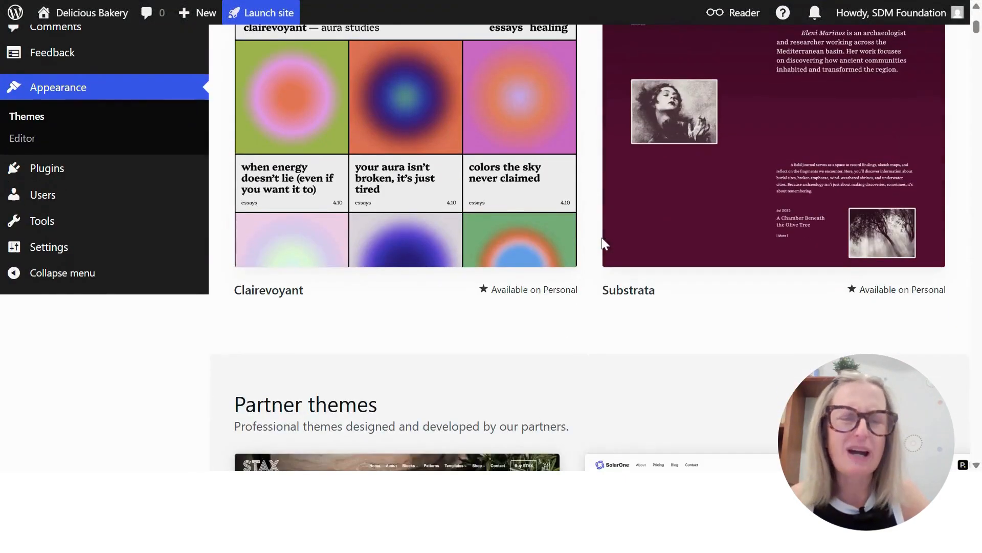
scroll(595, 253, "down", 3)
scroll(594, 255, "up", 15)
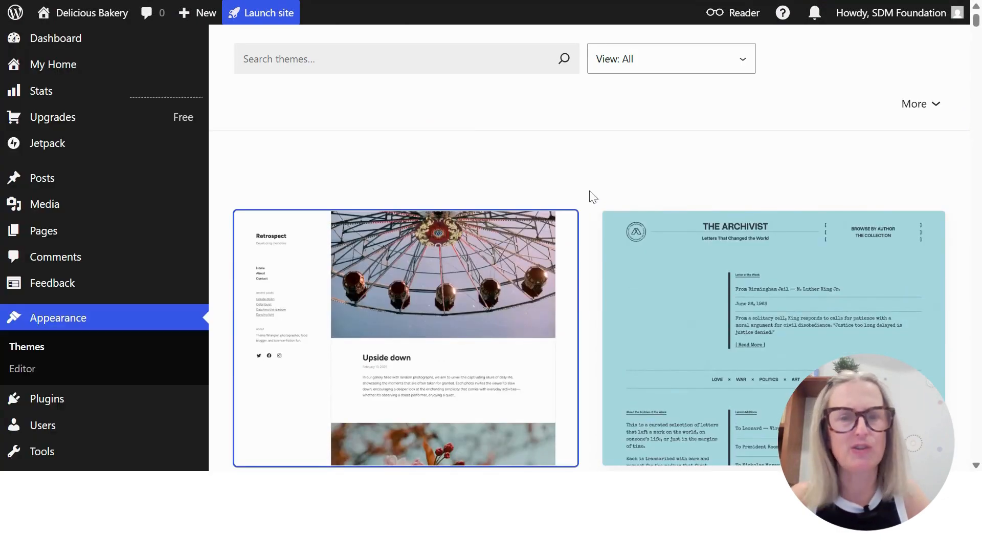
scroll(518, 194, "up", 2)
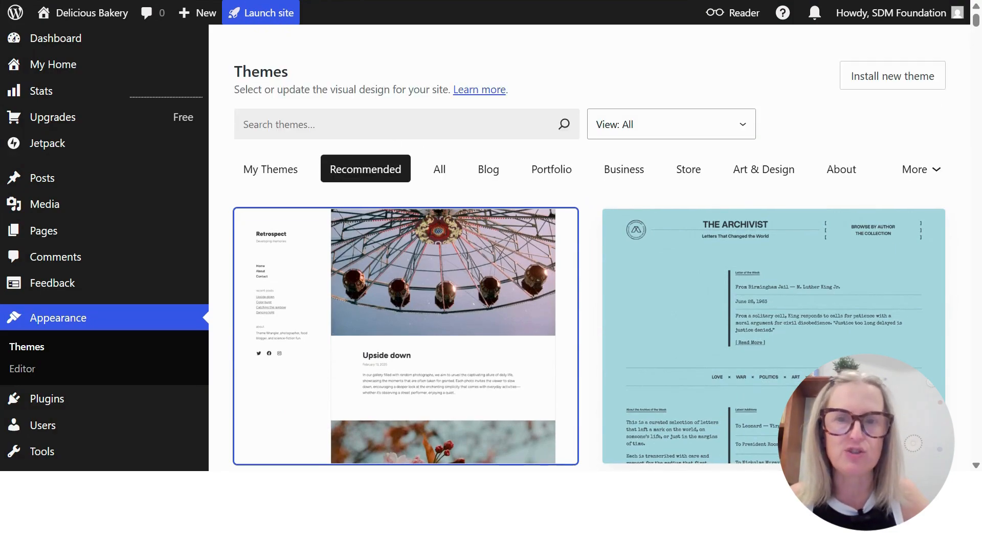
Search the themes for "twenty twenty five" and open the Twenty Twenty-Five theme's details
left_click(289, 125)
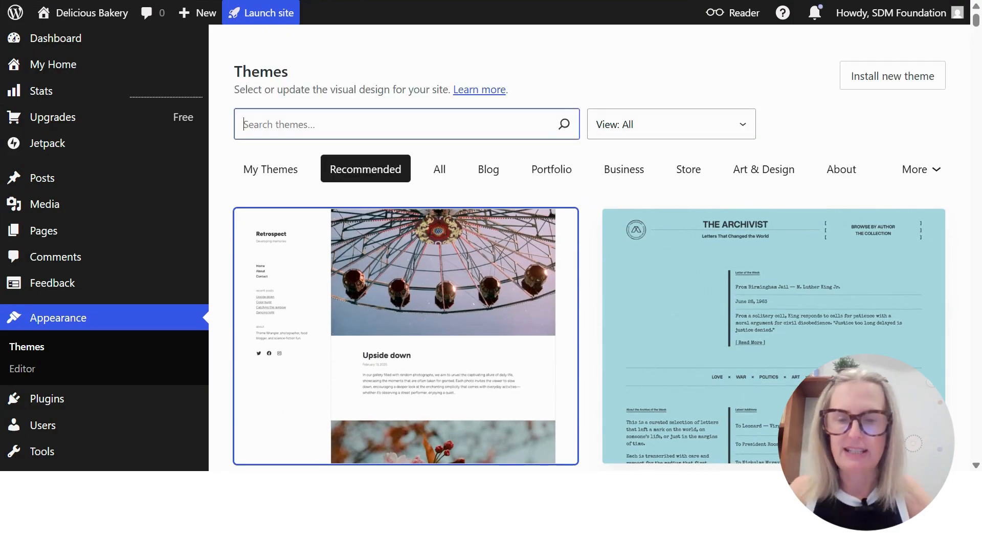
type("twenty t")
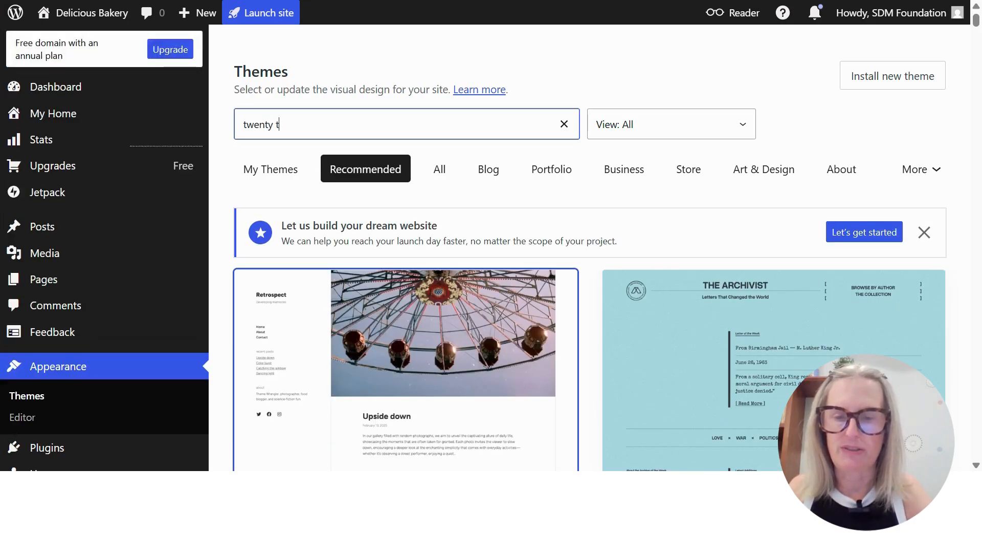
type("wenty five")
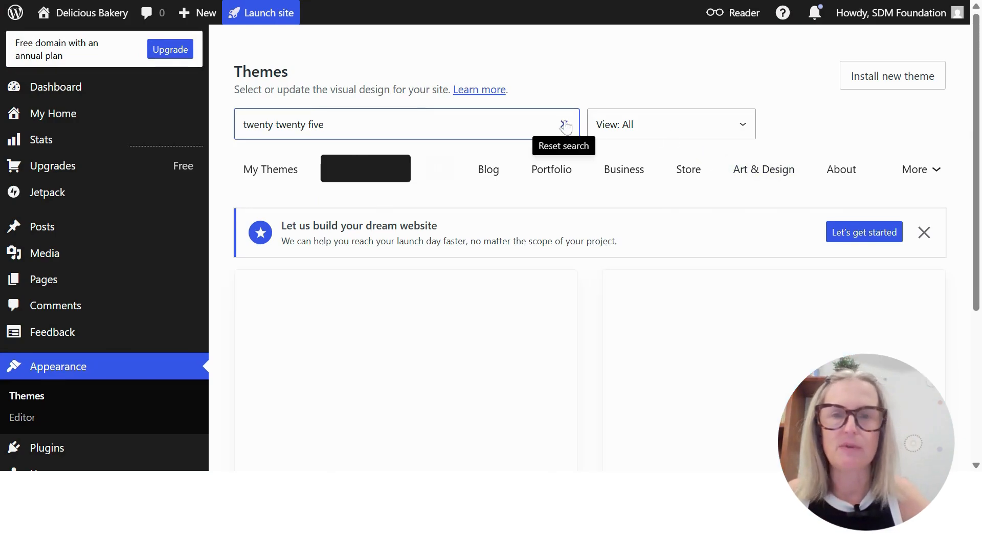
left_click(430, 296)
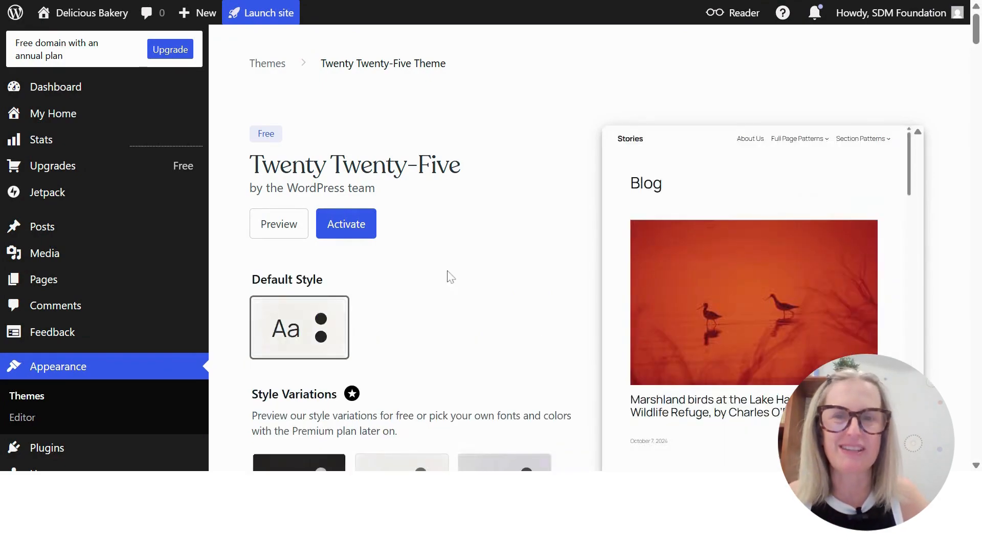
Review the Twenty Twenty-Five theme's style variations and description, and activate the theme with its default style
scroll(467, 276, "down", 1)
scroll(521, 220, "down", 5)
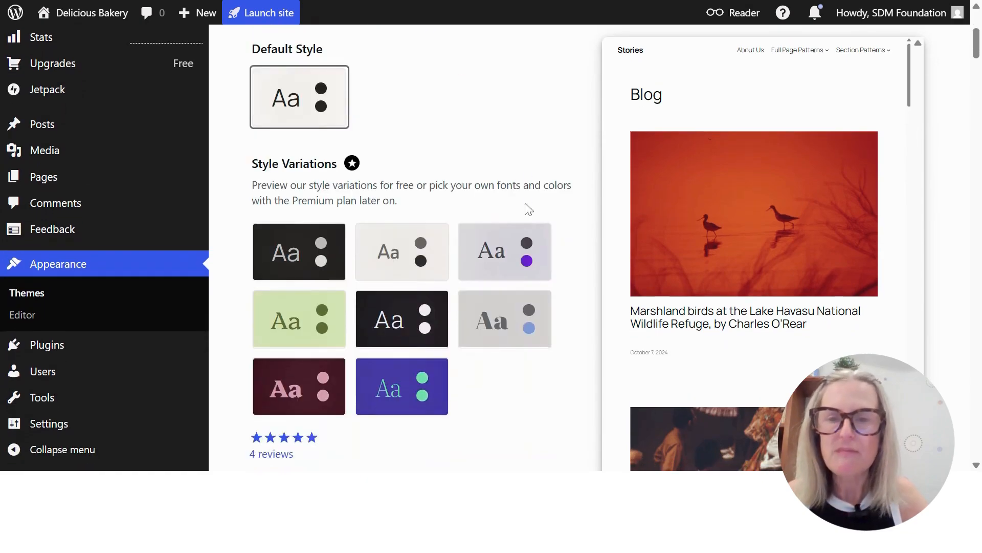
scroll(518, 360, "down", 8)
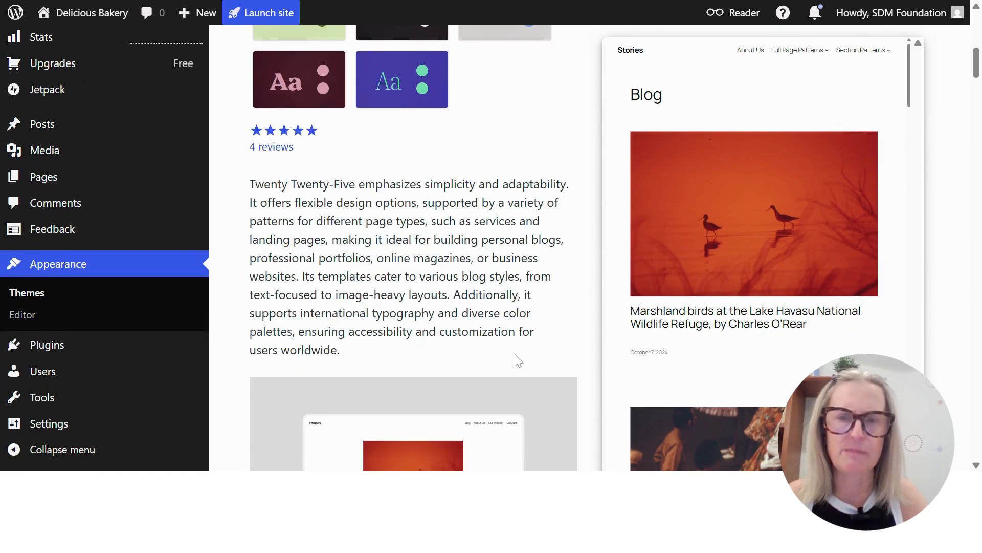
scroll(512, 351, "down", 3)
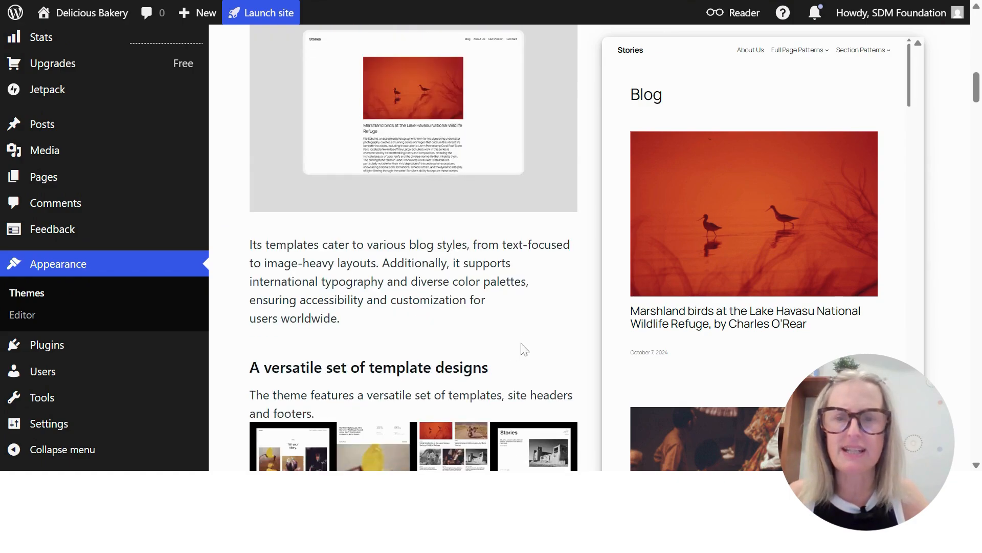
scroll(522, 346, "up", 12)
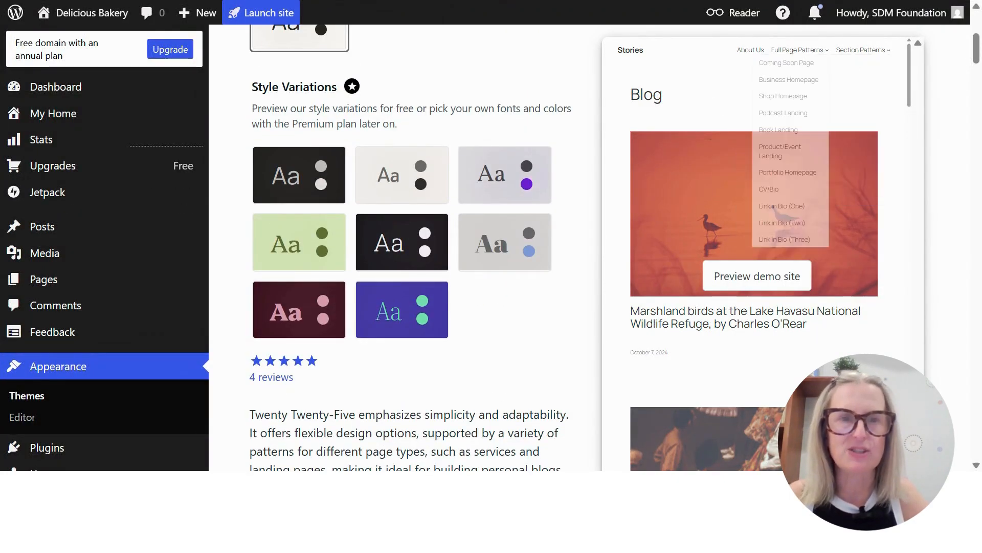
scroll(503, 245, "up", 5)
scroll(503, 246, "up", 1)
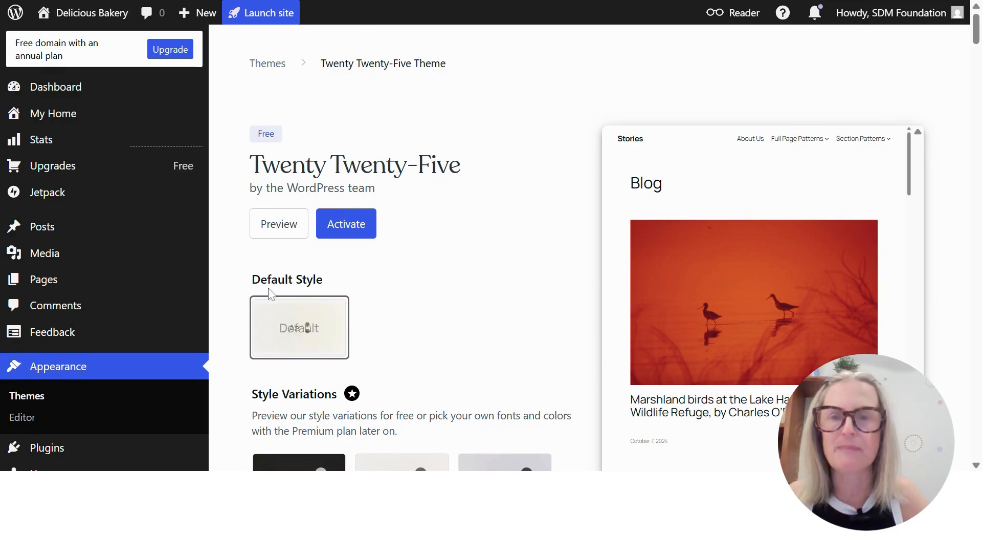
left_click(344, 226)
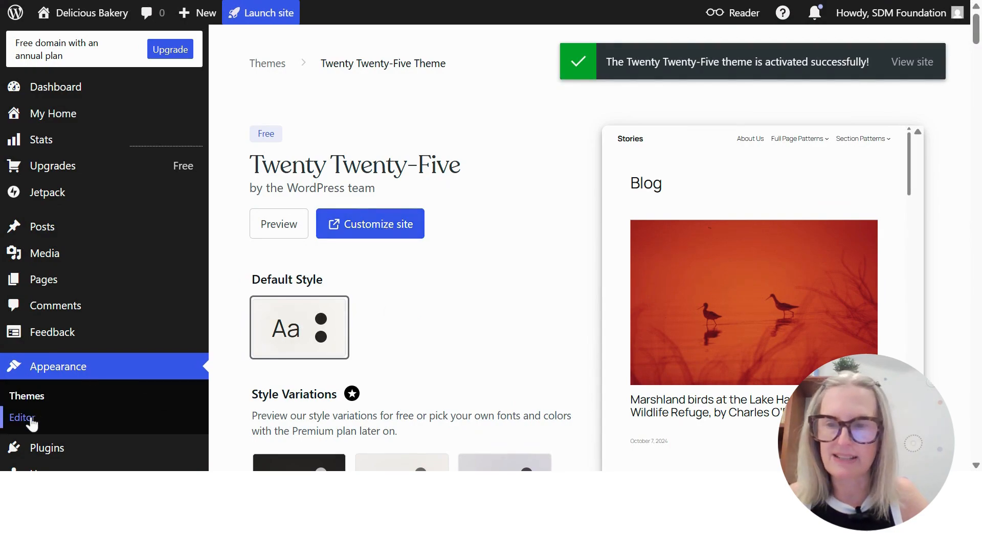
Open the site editor for customizing the design and look through all templates supplied by the theme
left_click(373, 225)
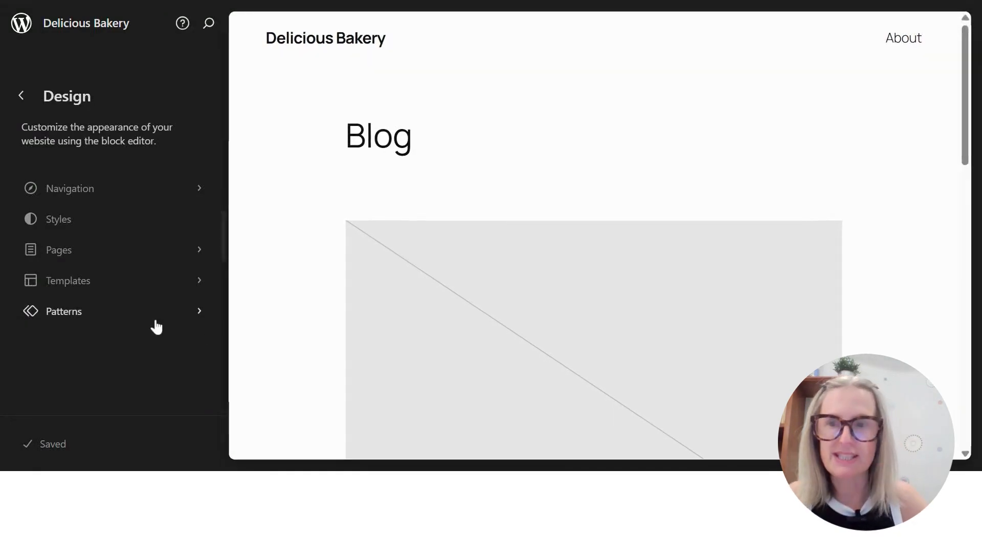
left_click(68, 282)
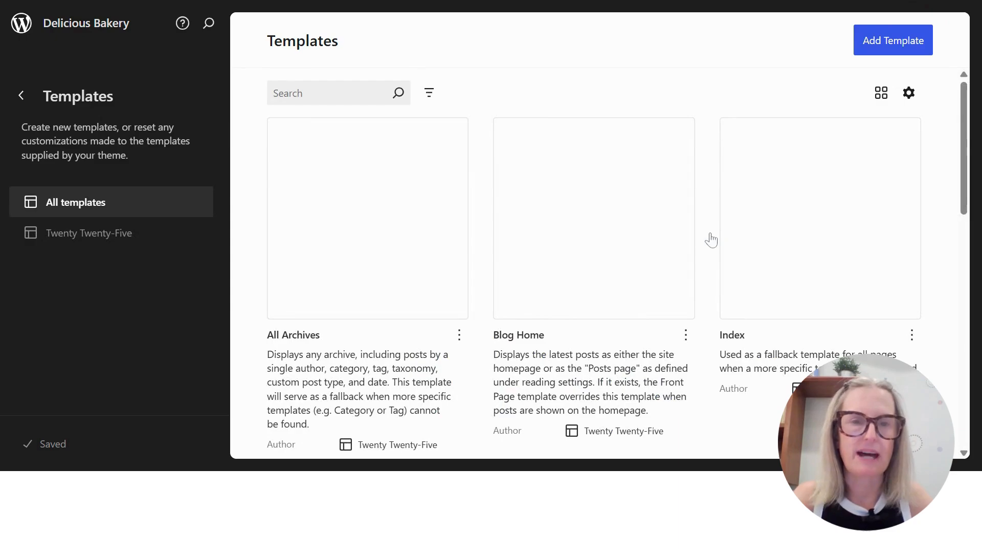
scroll(711, 240, "down", 2)
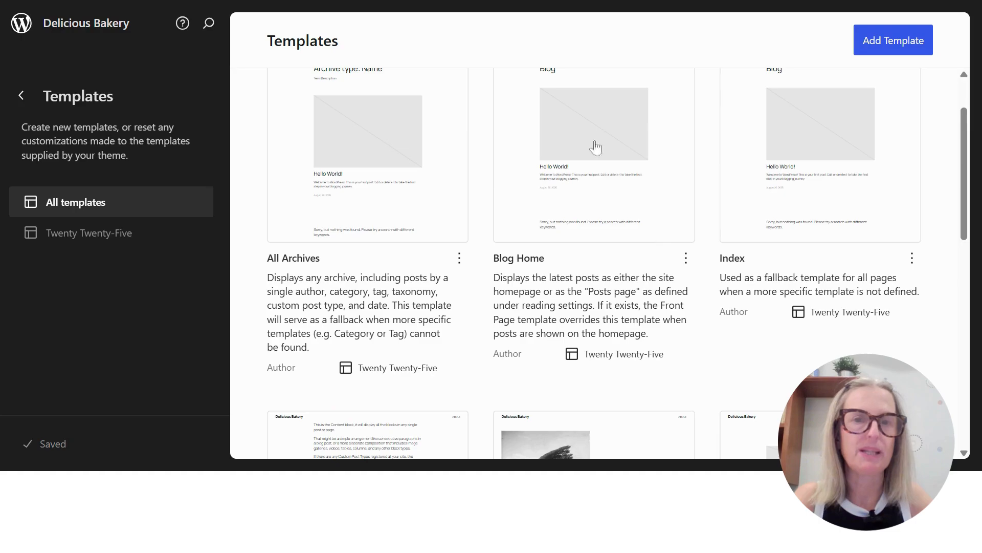
scroll(478, 388, "down", 10)
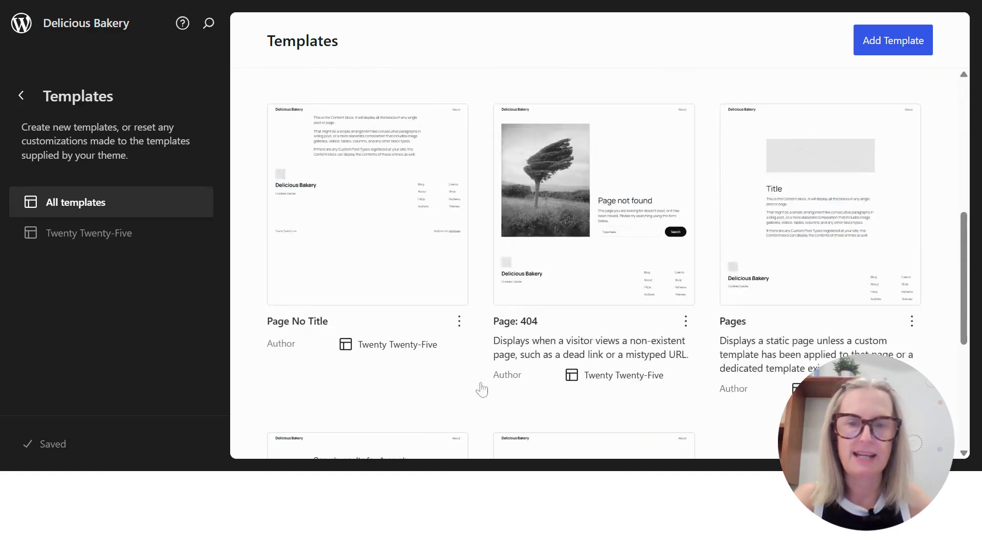
scroll(653, 348, "up", 6)
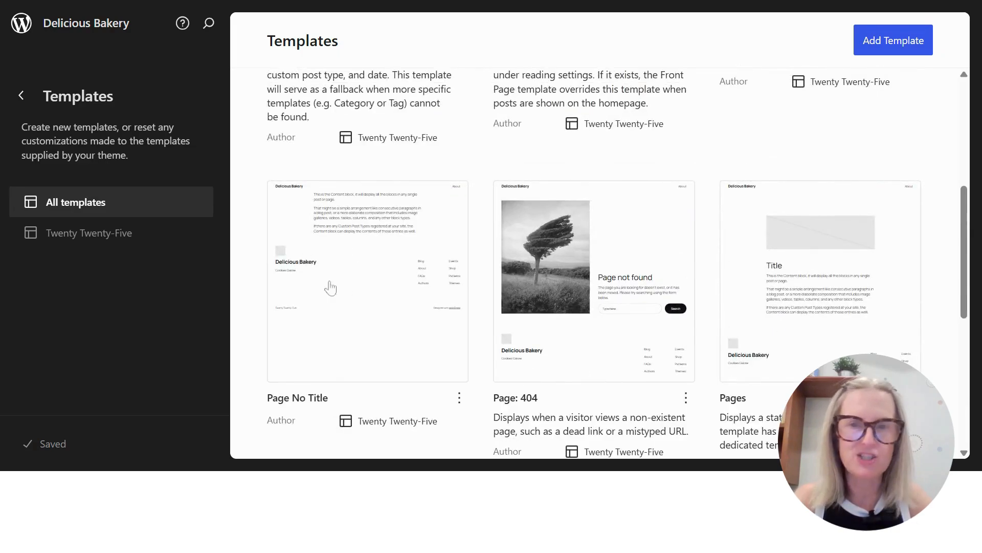
scroll(751, 307, "up", 5)
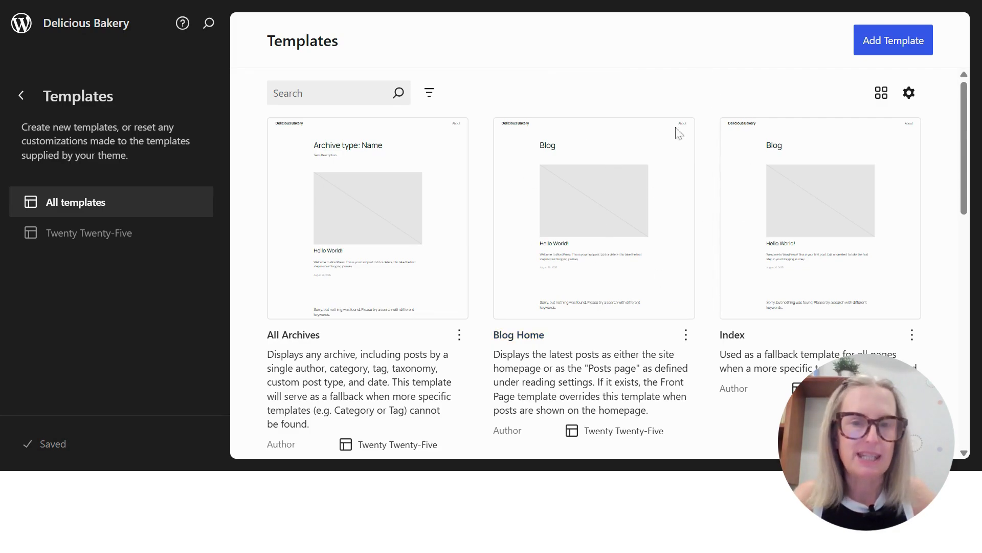
Add a new Front Page template and dismiss the pattern choices to start from a blank layout
left_click(891, 40)
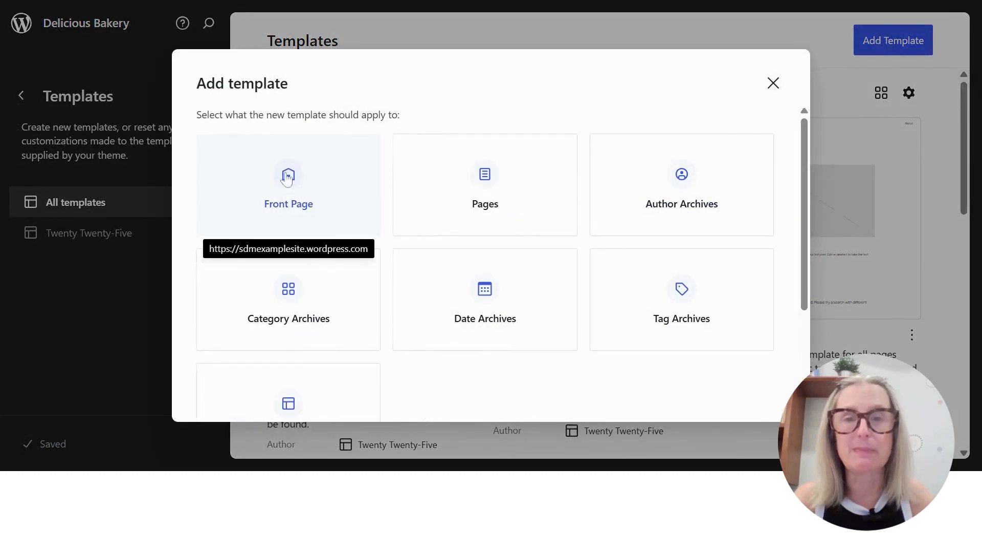
left_click(292, 177)
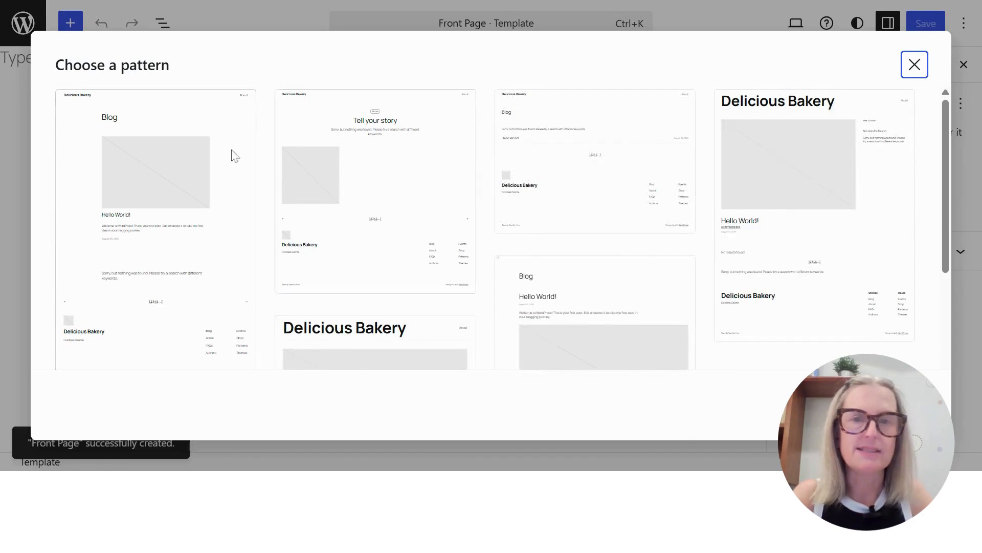
scroll(712, 261, "down", 10)
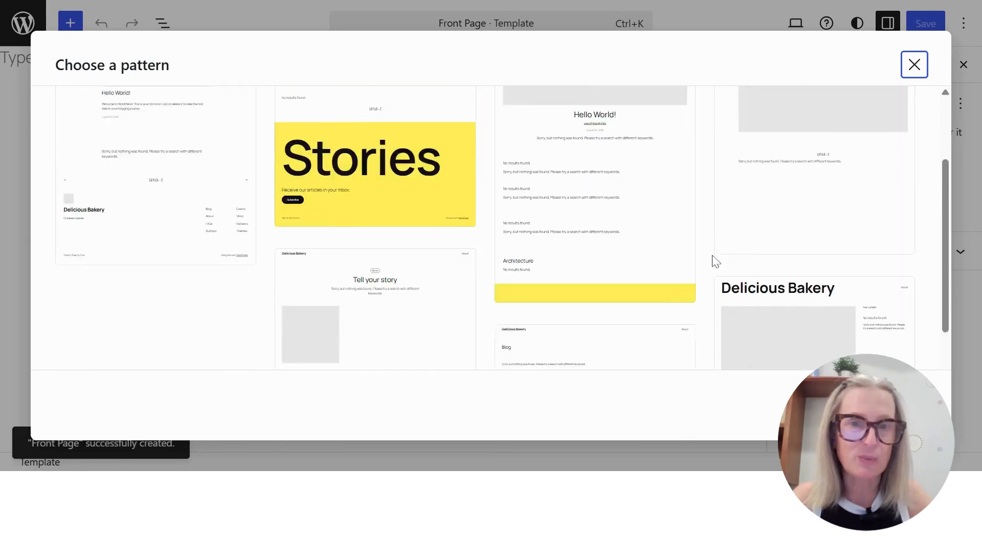
scroll(713, 280, "up", 10)
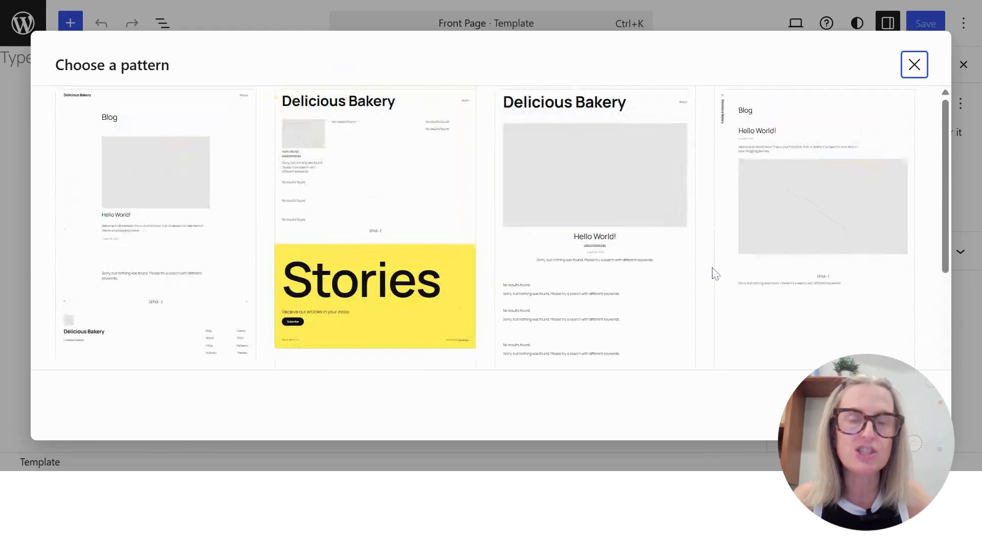
left_click(914, 64)
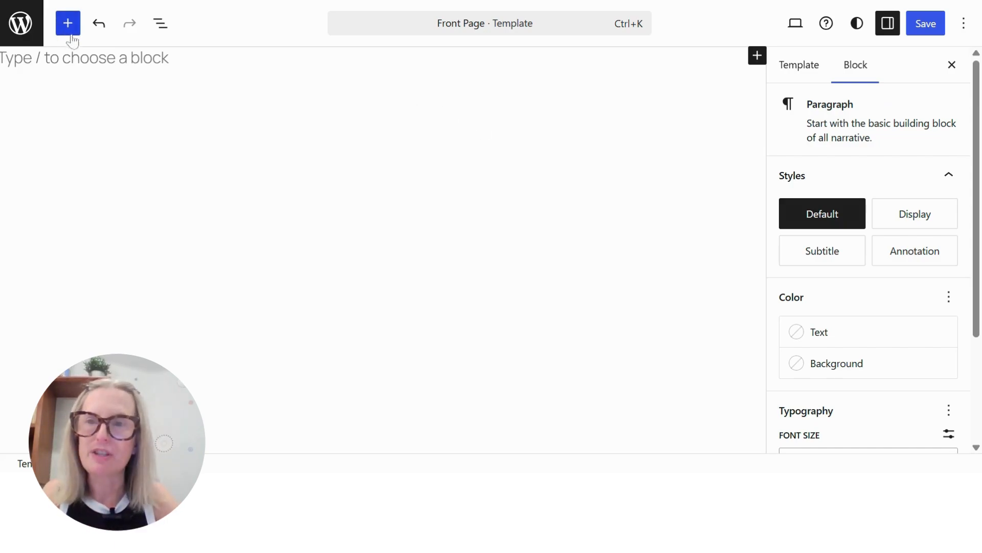
Search the blocks for "header" and insert the Header template part into the Front Page template
left_click(758, 56)
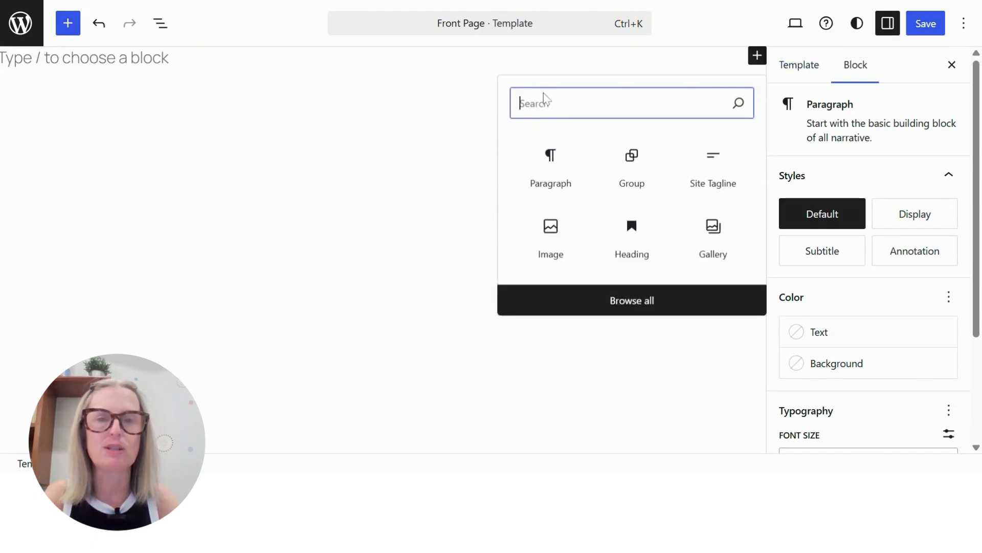
type("header")
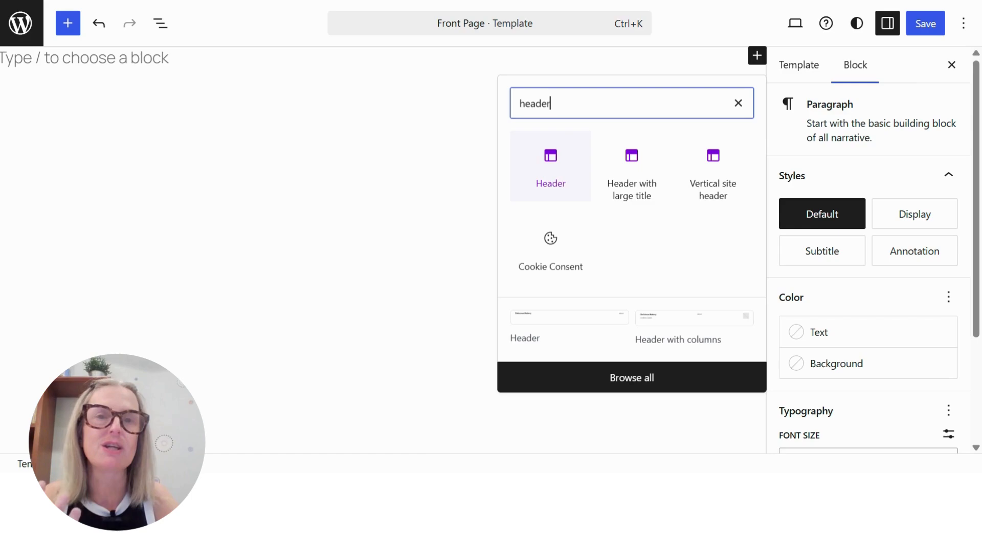
left_click(555, 164)
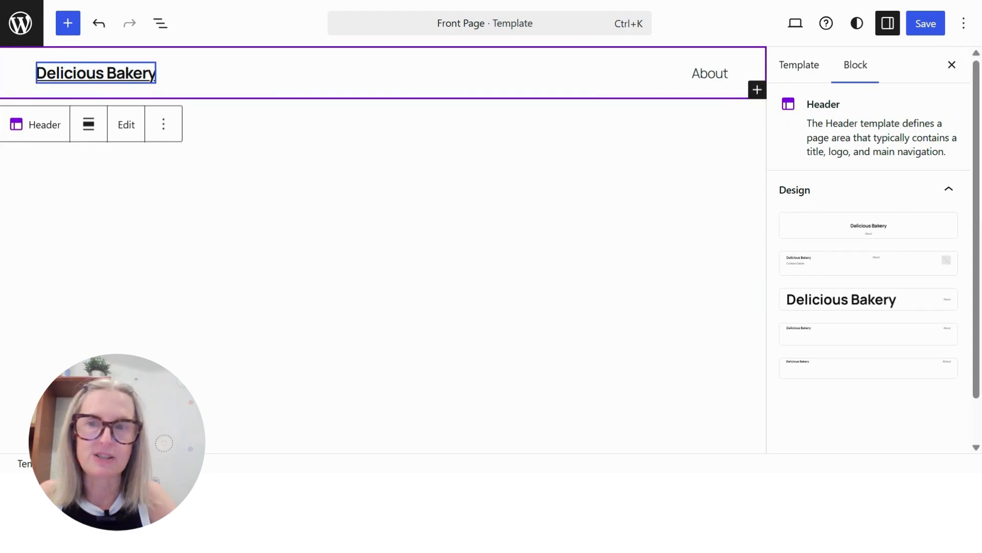
Inspect the header's Site Title block, its Navigation block and the Header template part as a whole
left_click(155, 73)
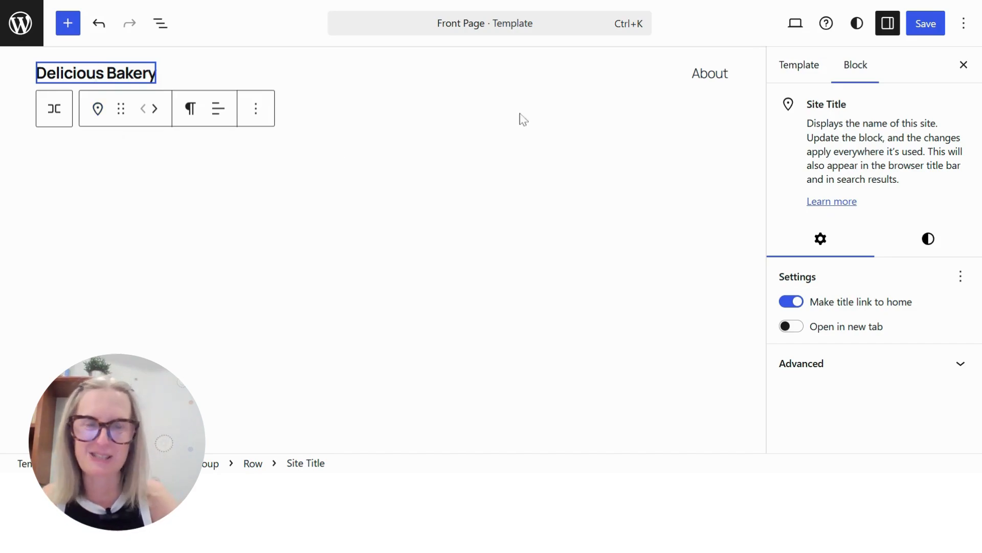
left_click(710, 75)
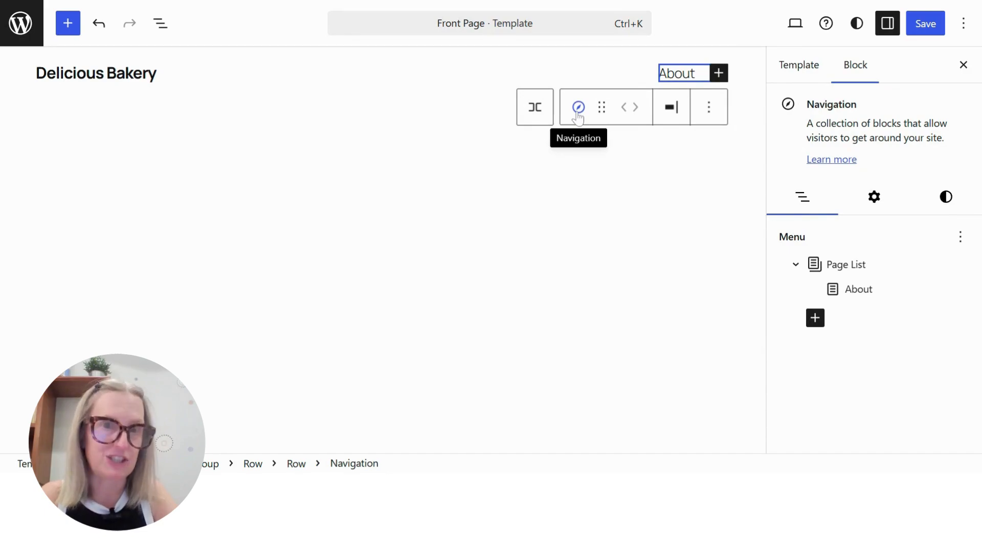
left_click(428, 201)
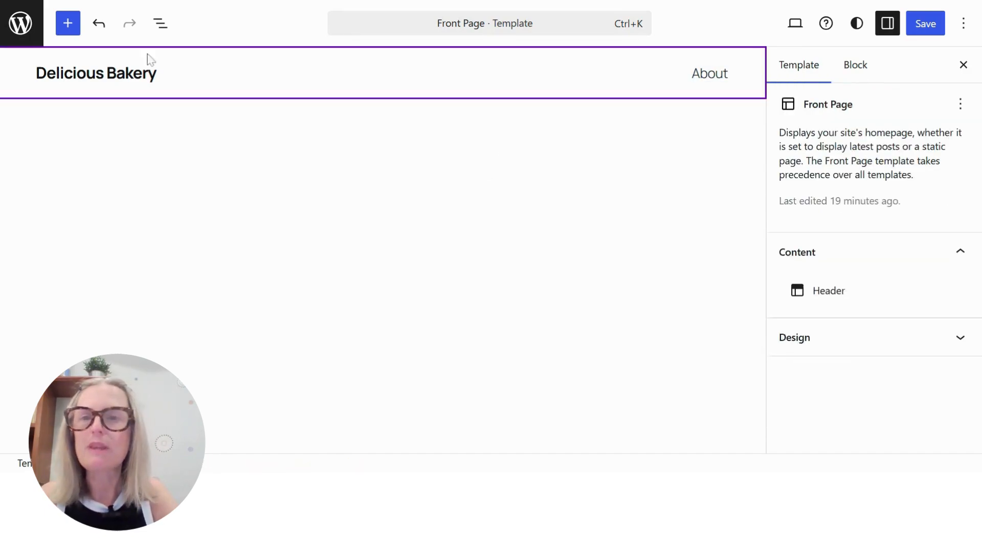
left_click(213, 68)
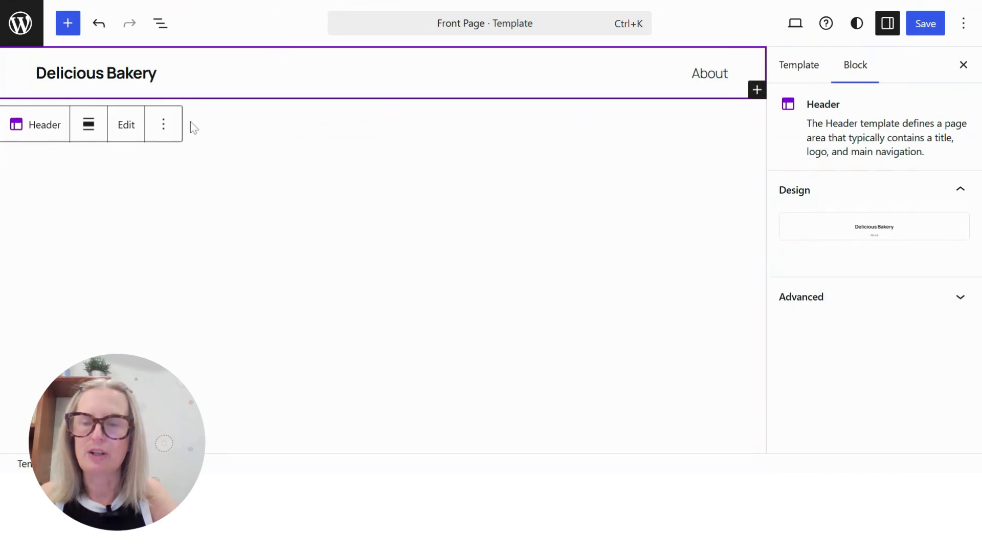
Add a block after the Header template part, search the blocks for "cover" and insert a Cover block
left_click(361, 141)
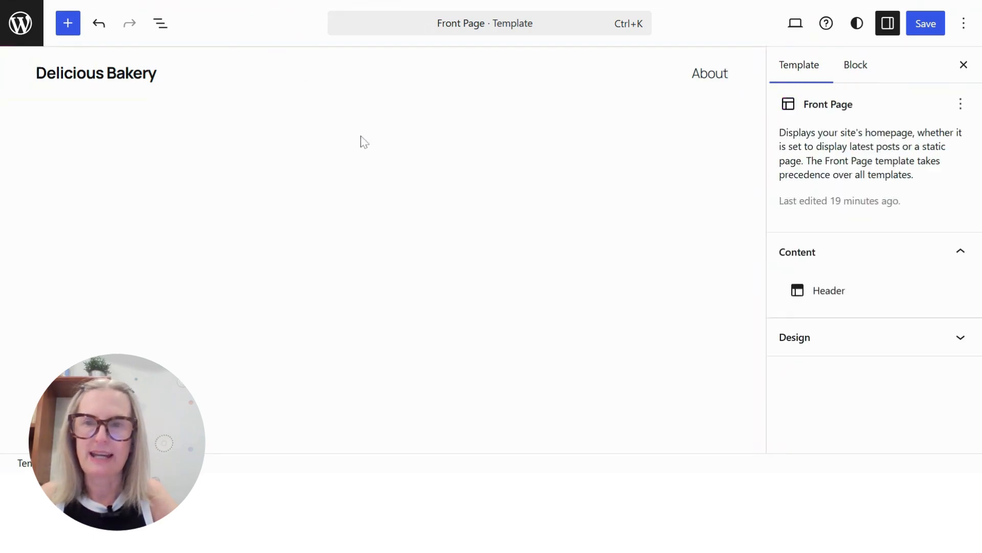
left_click(193, 94)
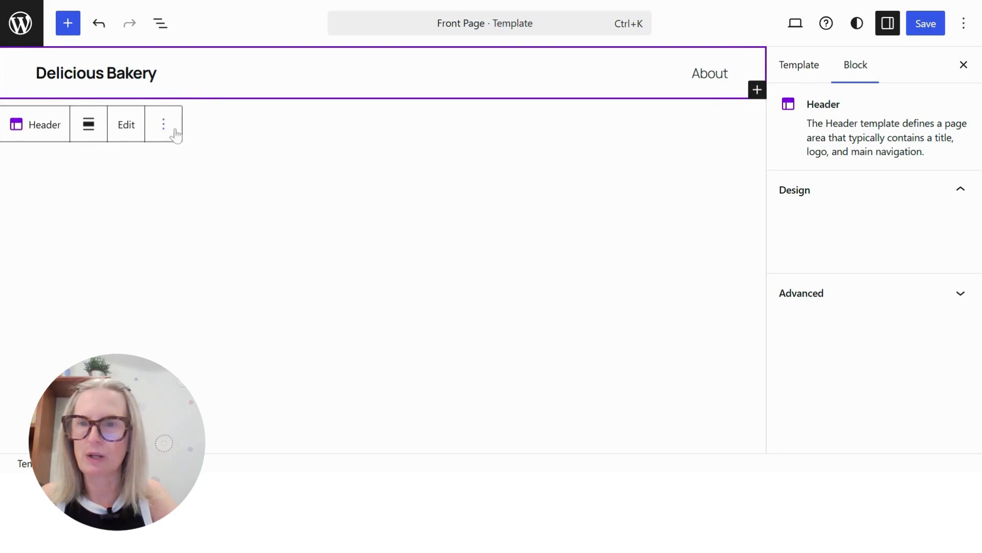
left_click(165, 128)
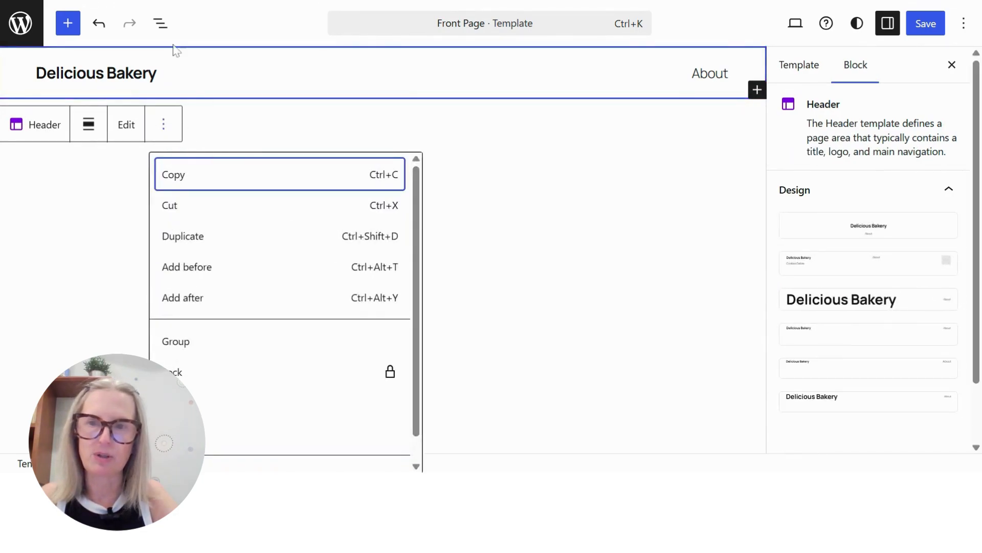
left_click(192, 299)
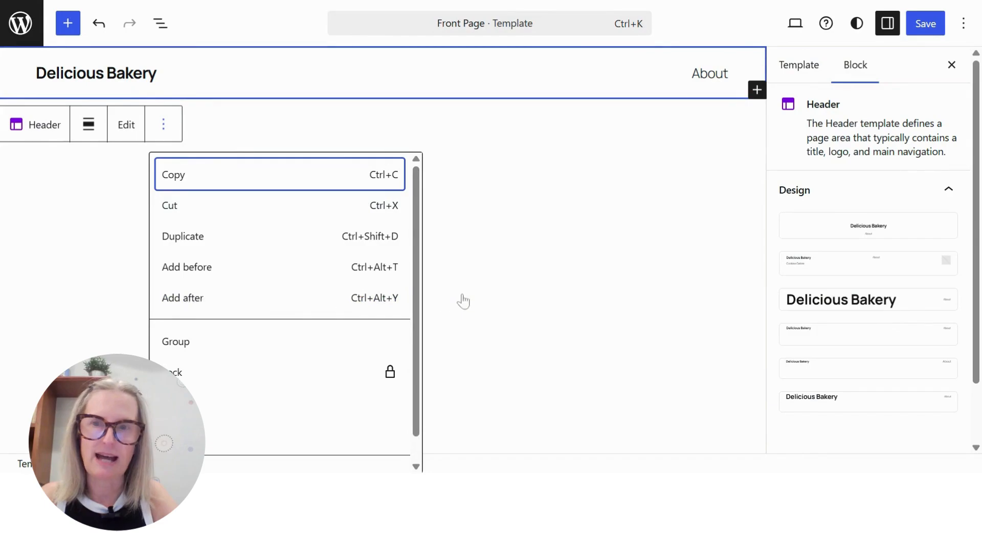
left_click(758, 122)
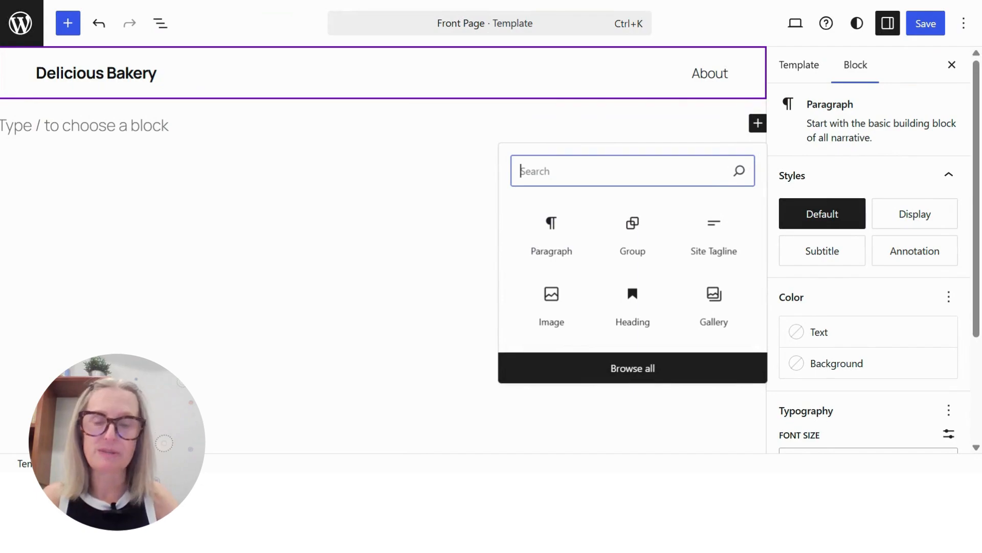
type("cover")
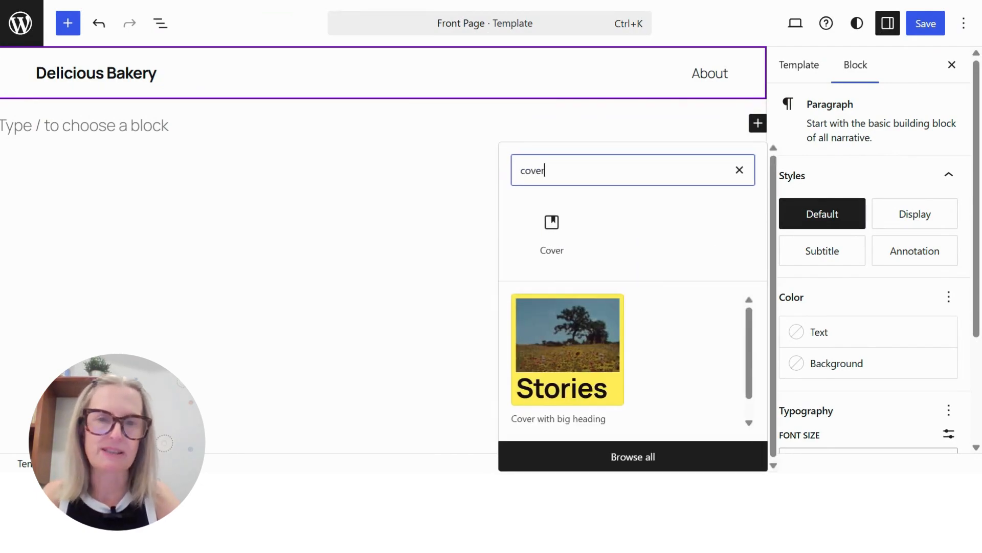
left_click(548, 224)
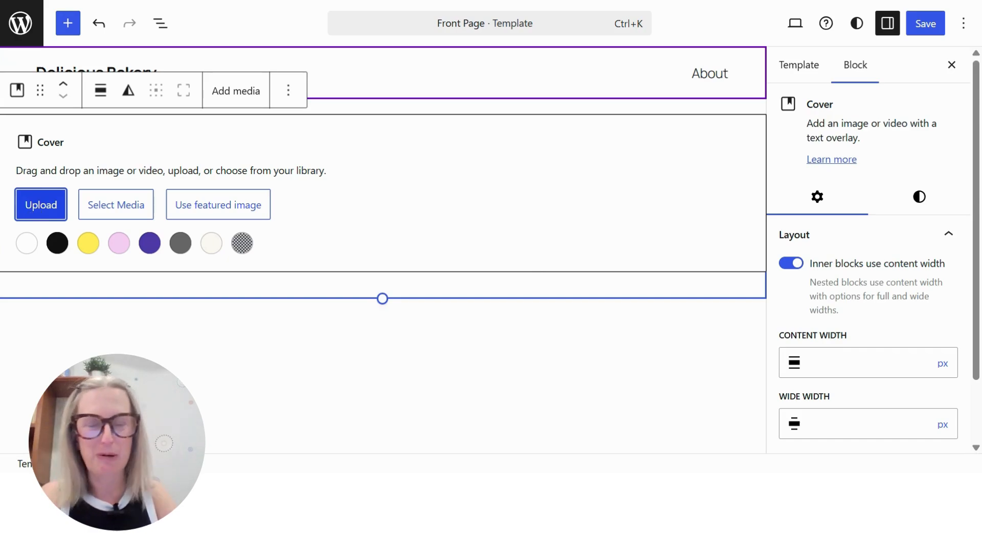
Search Pexels free photos for "bakery" and use the photo of the counter filled with doughnuts and pastries as the Cover background
left_click(105, 207)
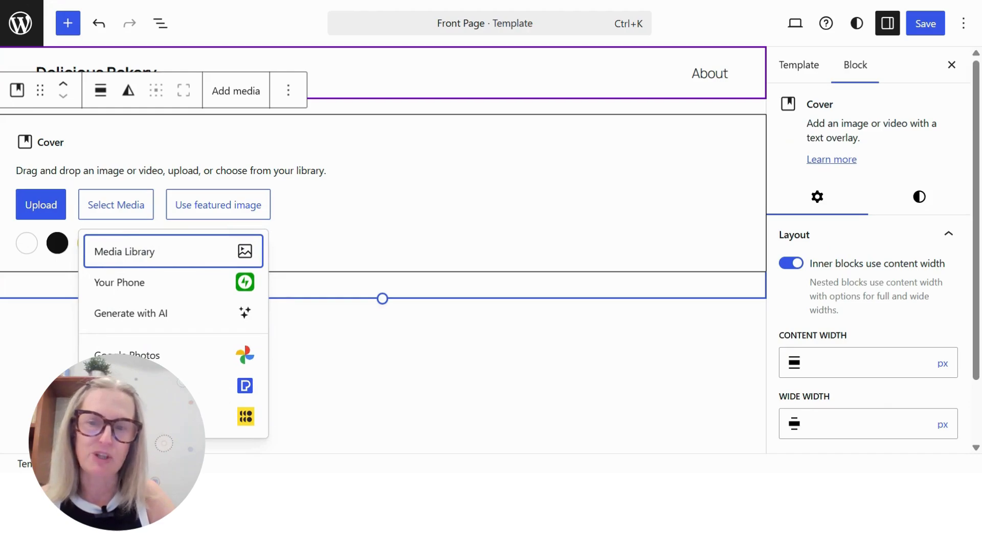
left_click(138, 385)
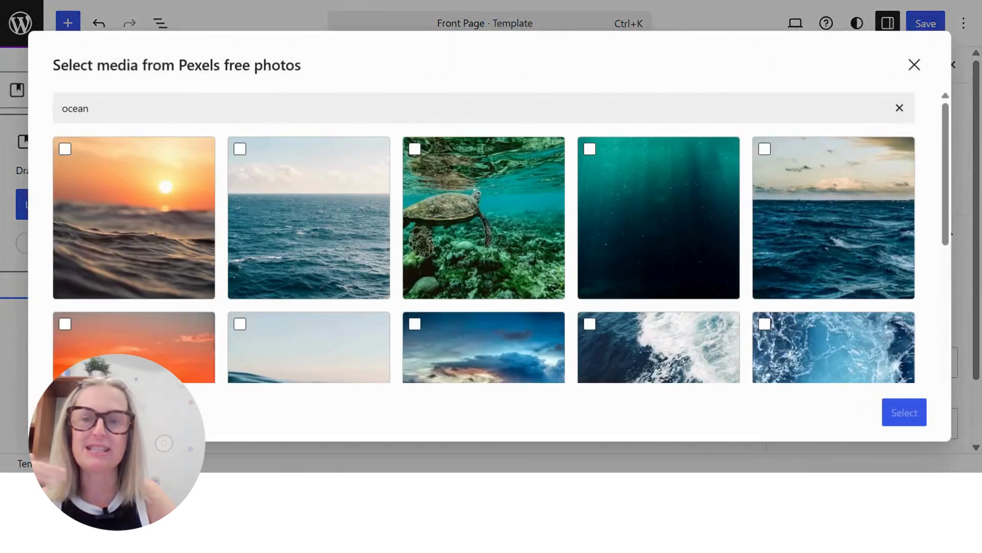
left_click_drag(102, 109, 25, 117)
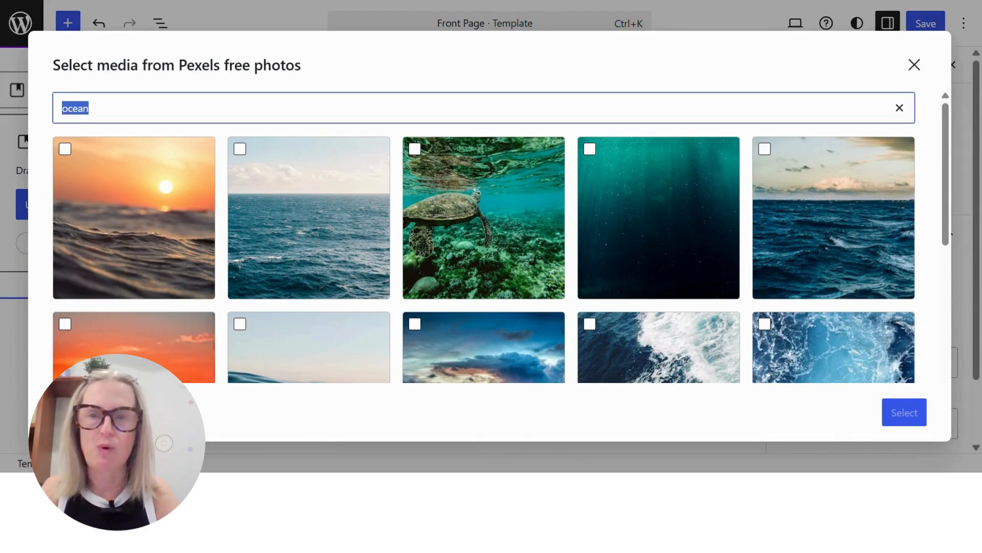
type("bakery")
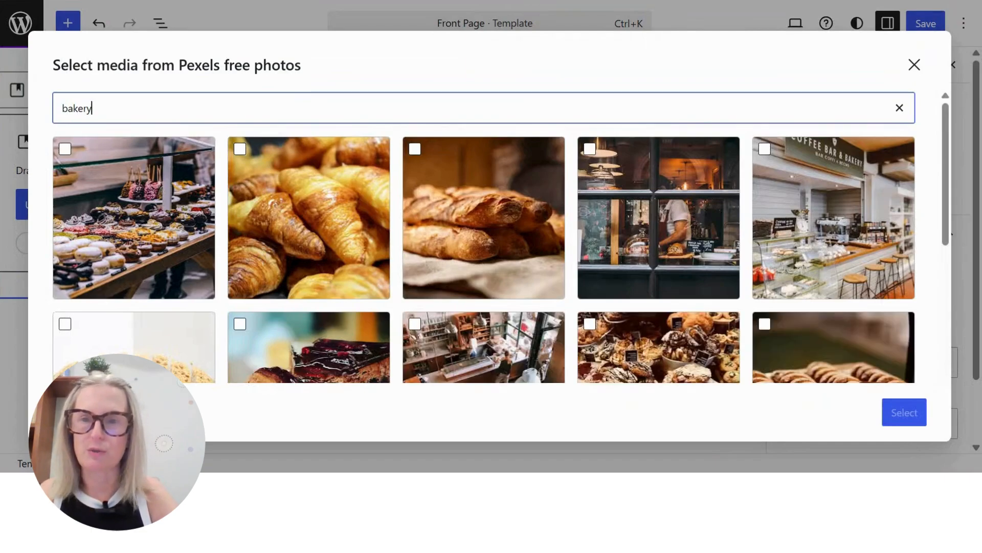
scroll(559, 253, "down", 3)
scroll(559, 253, "down", 2)
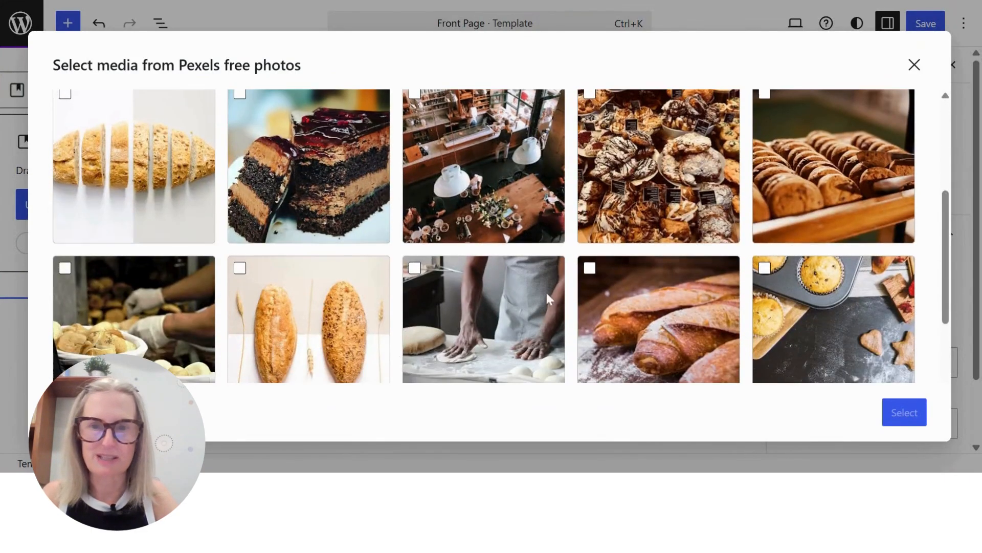
scroll(675, 289, "down", 5)
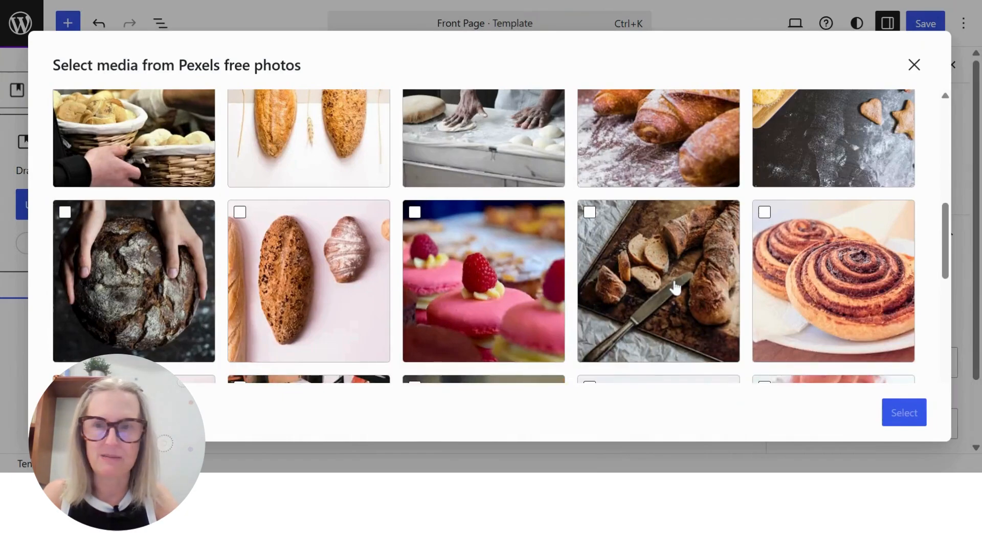
scroll(675, 286, "up", 3)
scroll(678, 287, "up", 6)
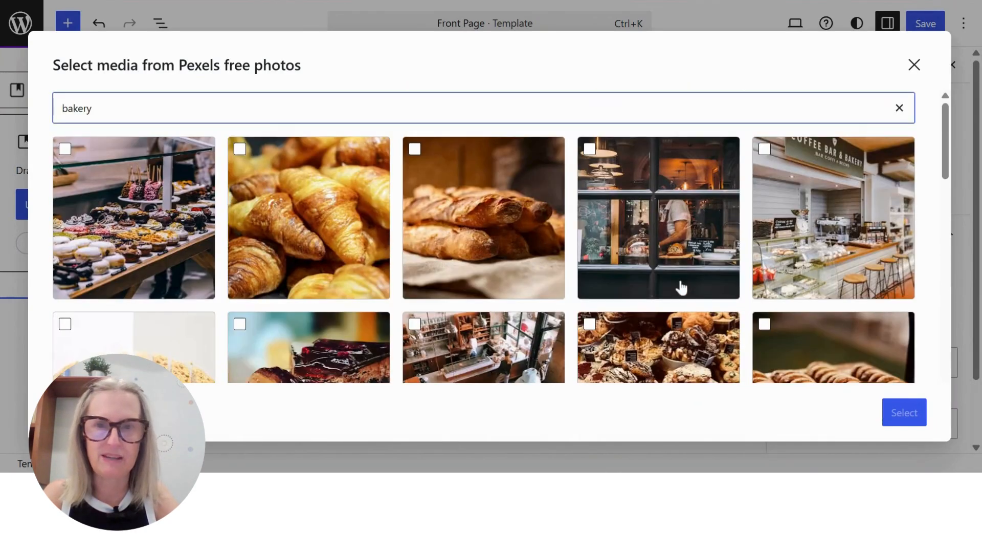
left_click(115, 213)
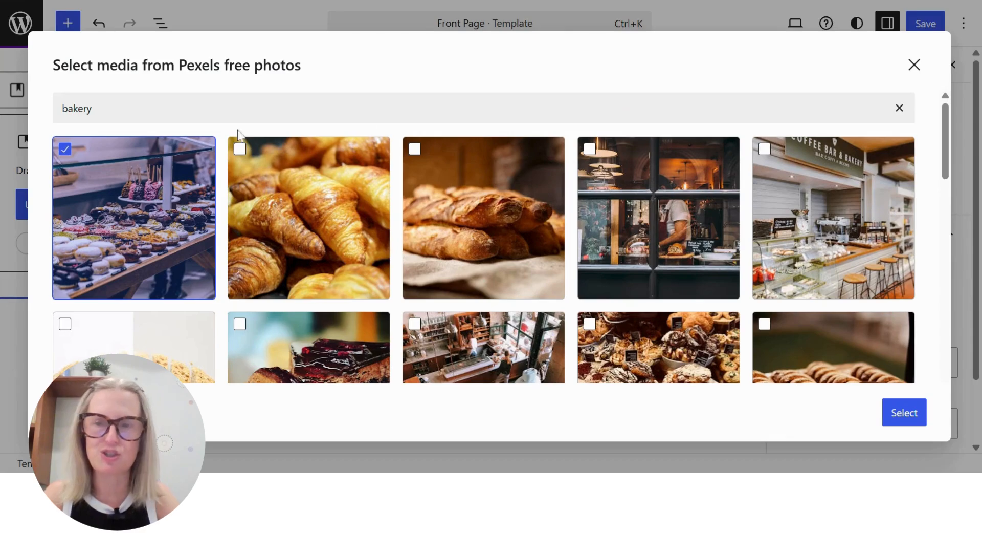
left_click(904, 413)
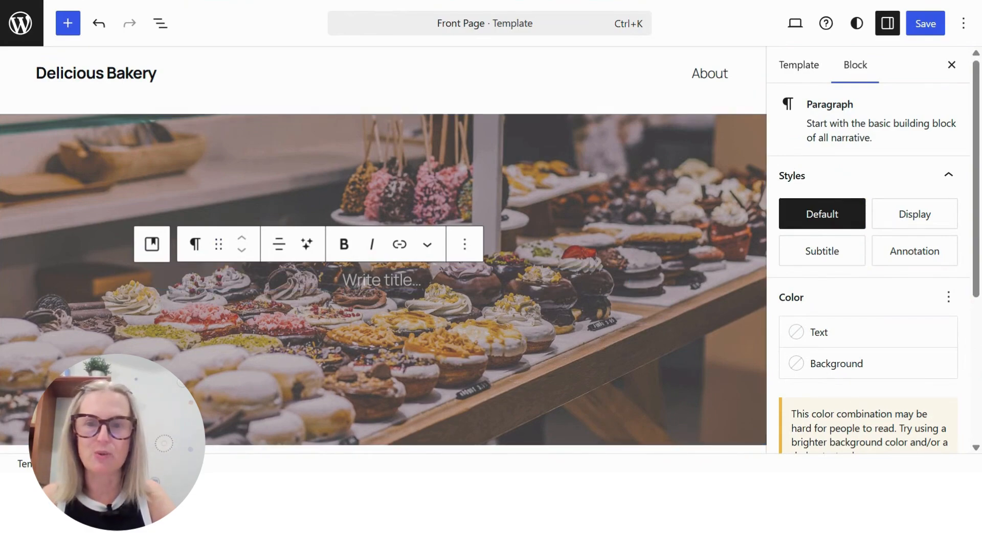
Select the Cover block and shift its image's focal point to 52% left and 47% top
left_click(419, 127)
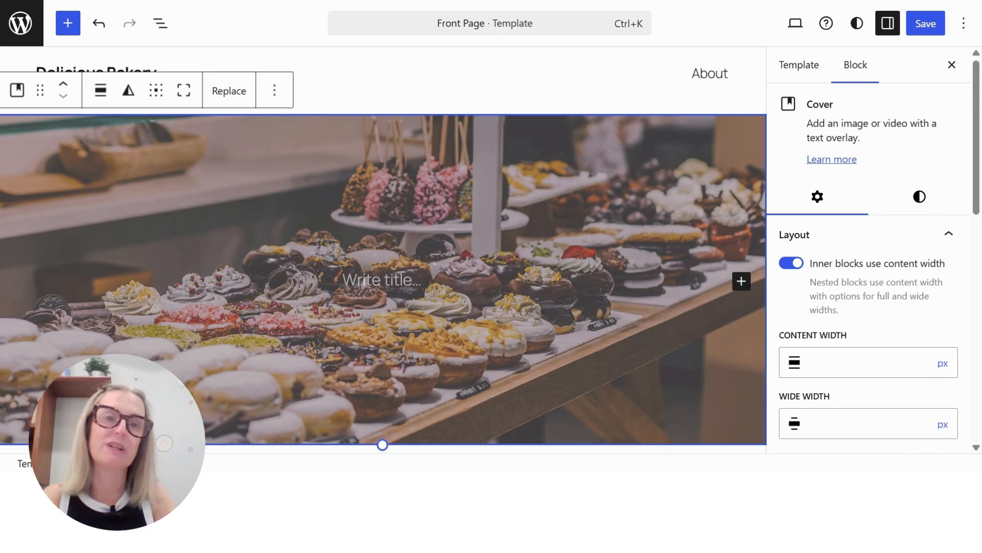
scroll(930, 281, "down", 8)
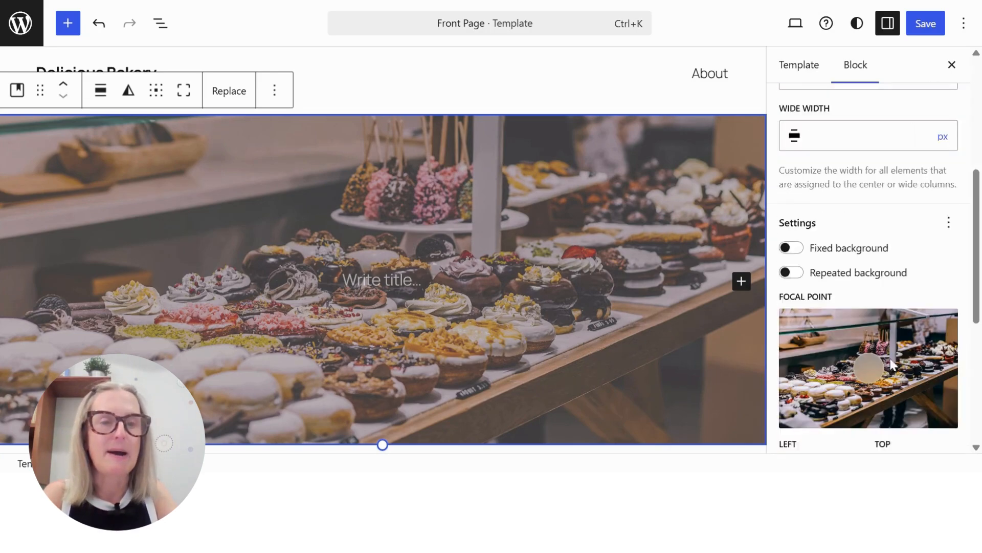
scroll(870, 266, "down", 4)
scroll(895, 388, "up", 3)
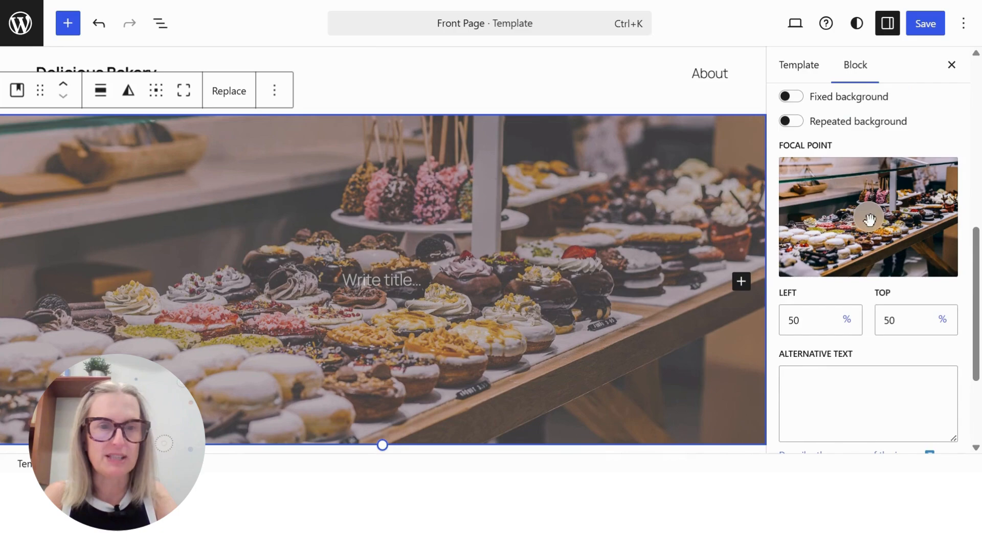
mouse_move(870, 219)
left_mouse_down()
mouse_move(864, 171)
mouse_move(878, 276)
mouse_move(871, 213)
left_mouse_up()
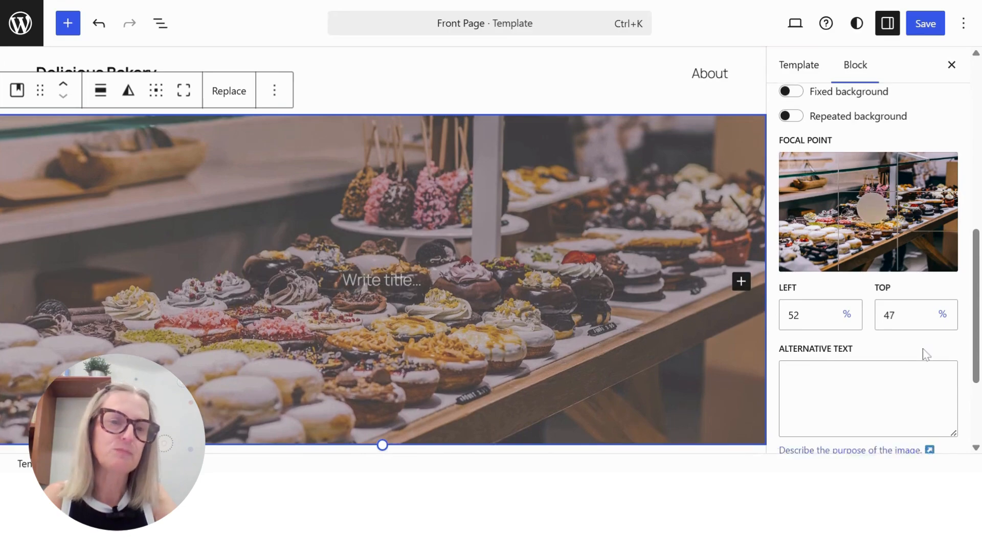
scroll(923, 351, "down", 3)
scroll(888, 285, "up", 8)
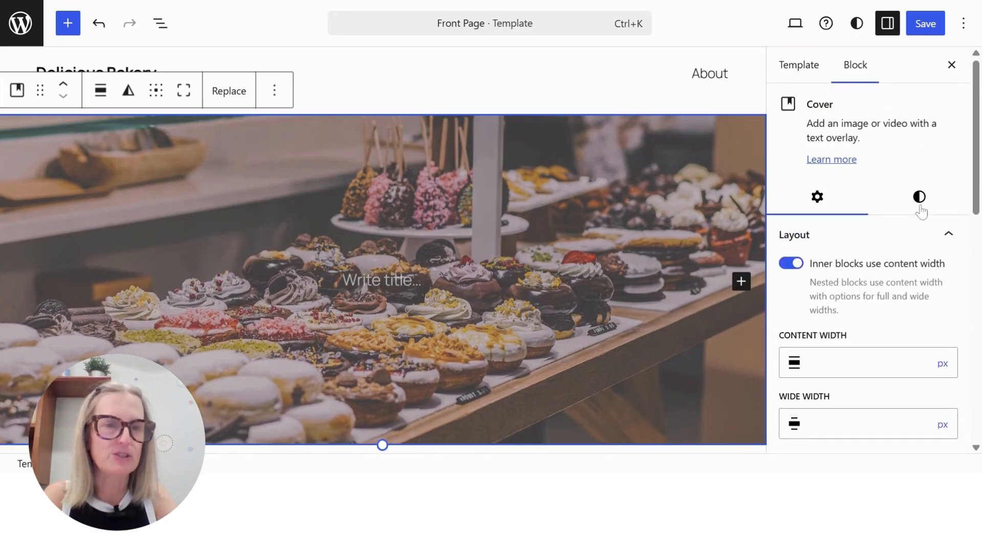
Try the white Base overlay on the Cover block, and settle on the black Contrast overlay (#111111) at 50 opacity
left_click(919, 196)
scroll(880, 281, "down", 2)
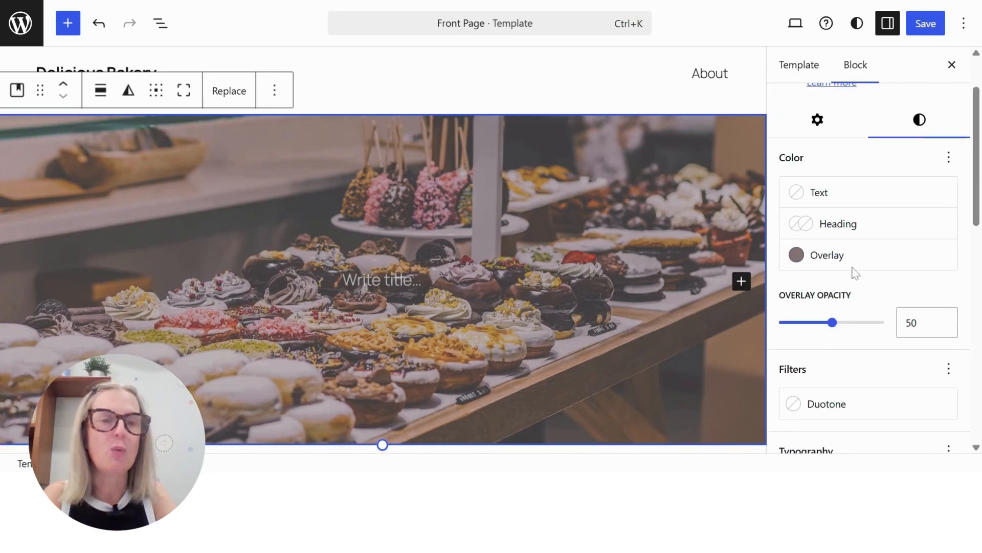
left_click(824, 255)
left_click(587, 192)
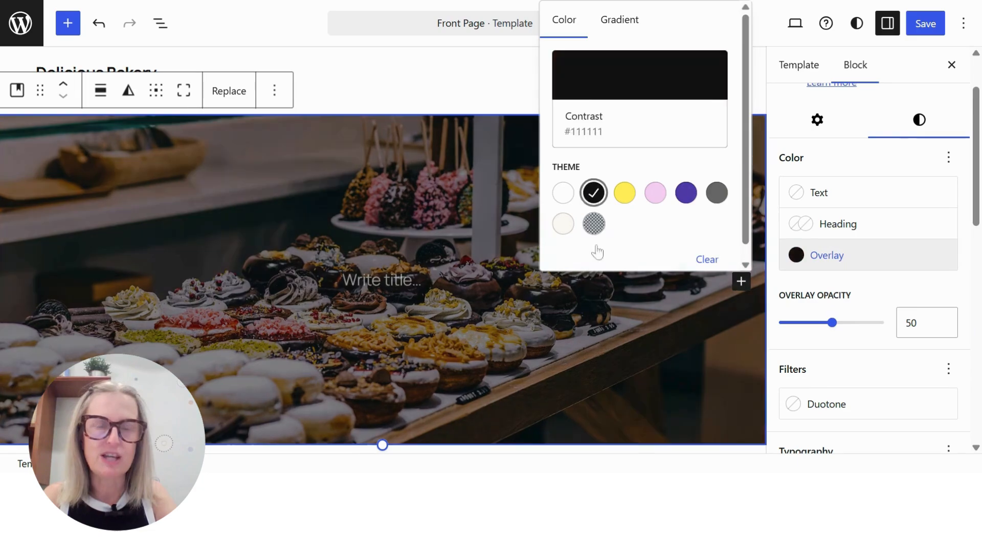
left_click(561, 194)
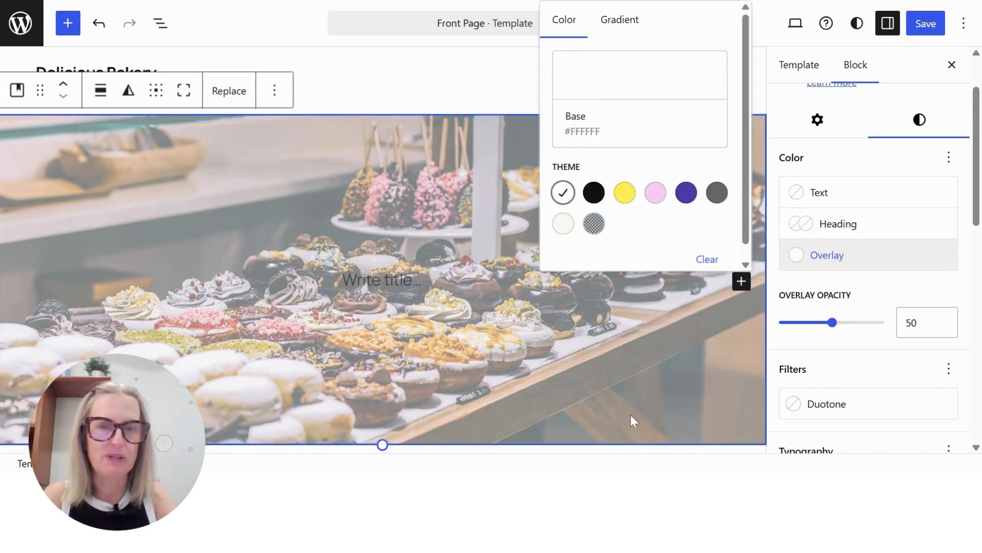
left_click(593, 192)
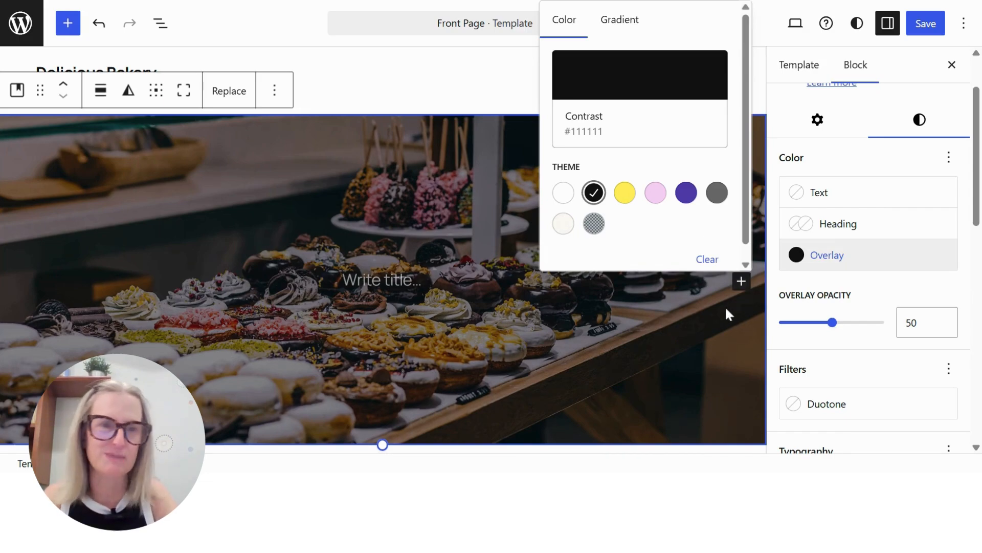
mouse_move(833, 322)
left_mouse_down()
mouse_move(864, 322)
mouse_move(800, 324)
mouse_move(833, 325)
left_mouse_up()
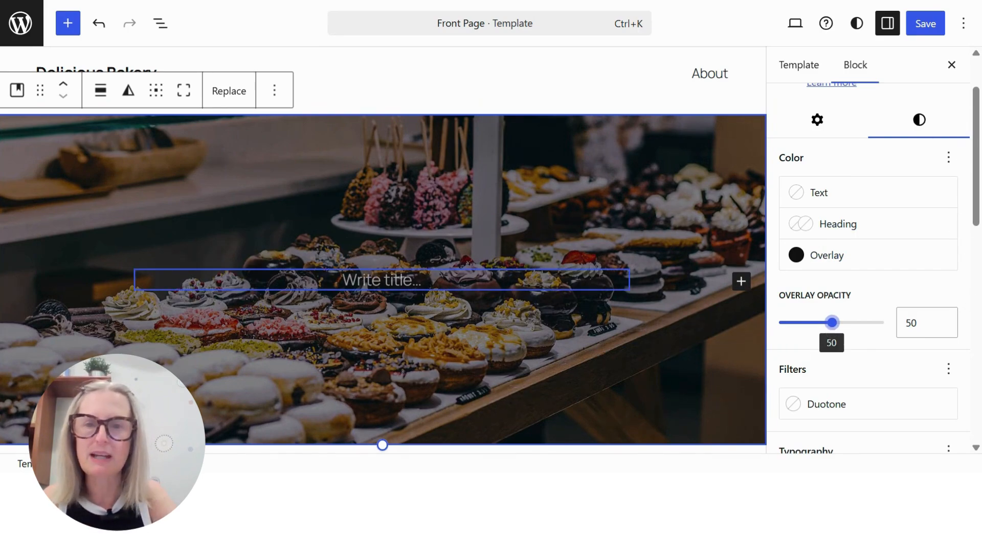
Enter "Welcome to Delicious Bakery!" as the title paragraph in the Cover block and set its font size to XXL
left_click(382, 279)
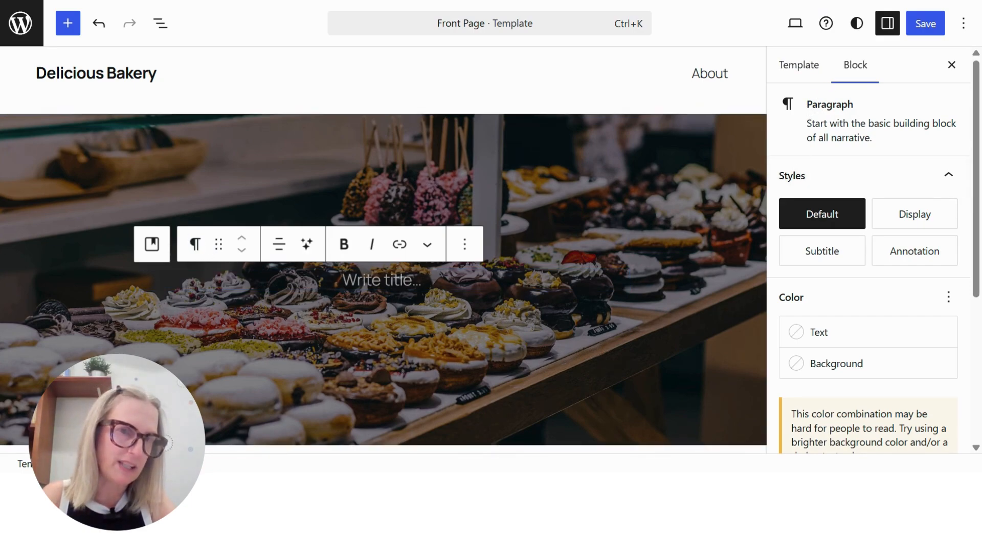
left_click_drag(812, 104, 870, 109)
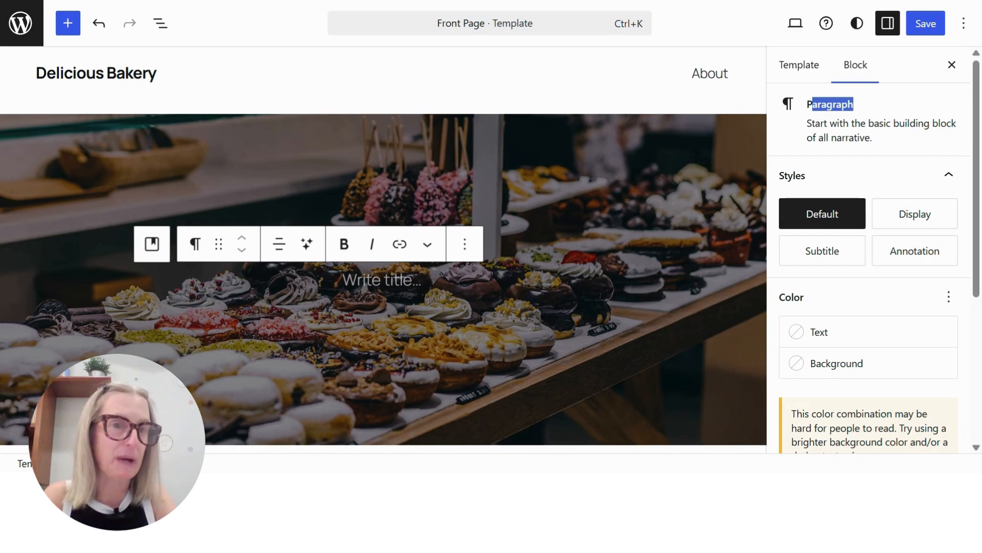
left_click(325, 304)
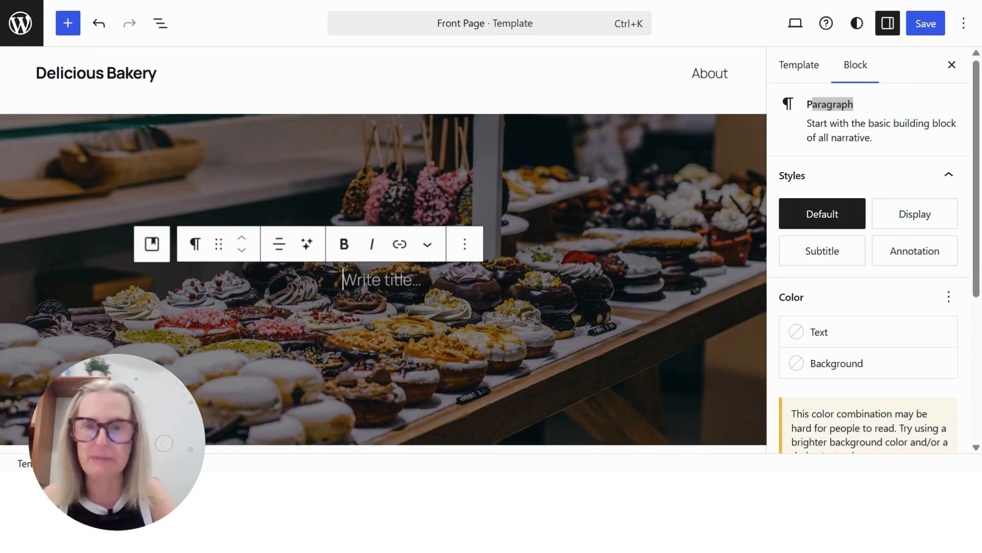
type("Welco")
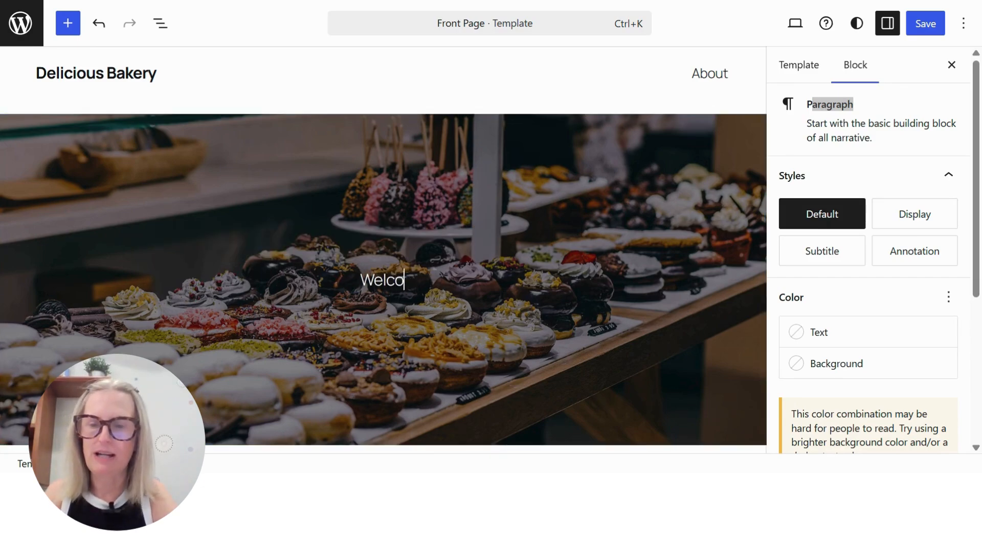
type("me to Deli")
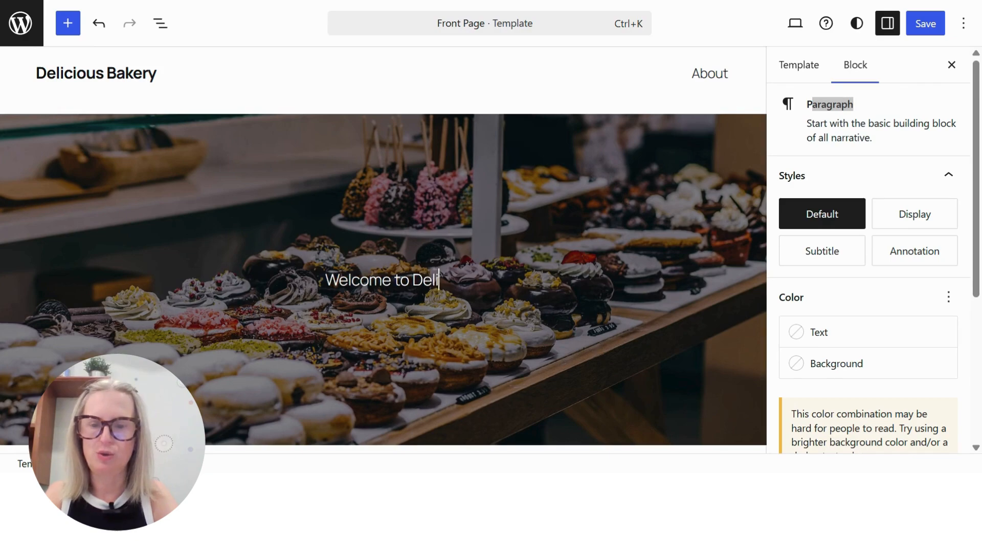
type("cious Ba")
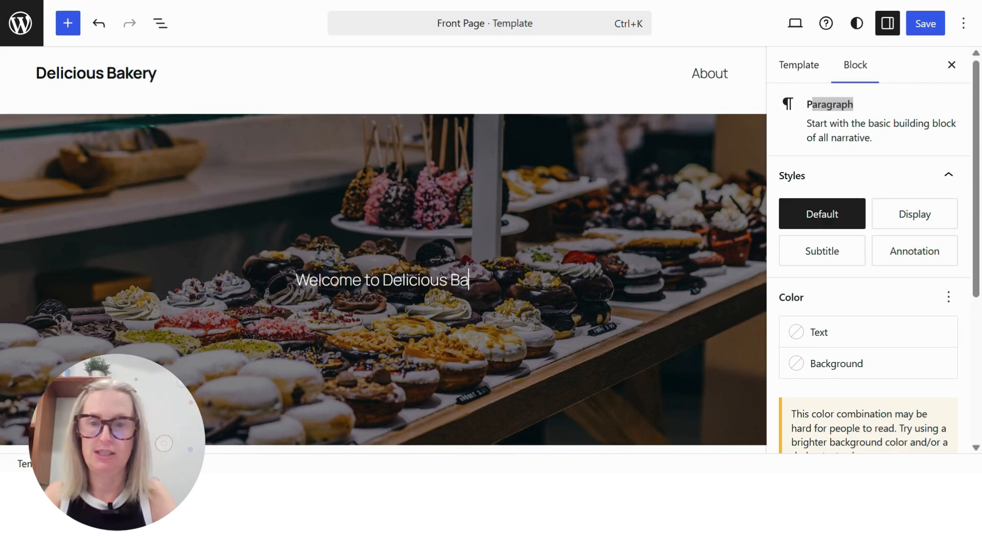
type("kery!")
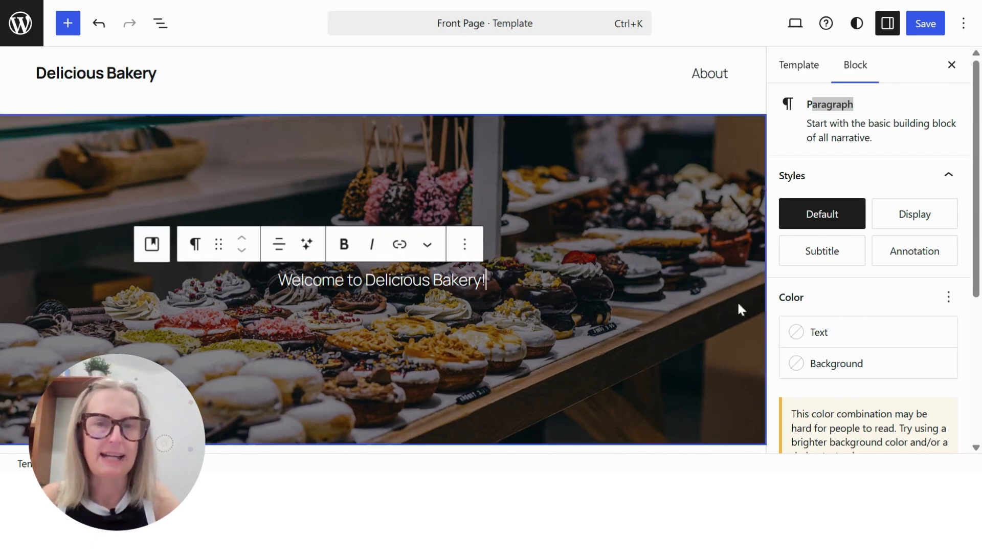
scroll(901, 326, "down", 5)
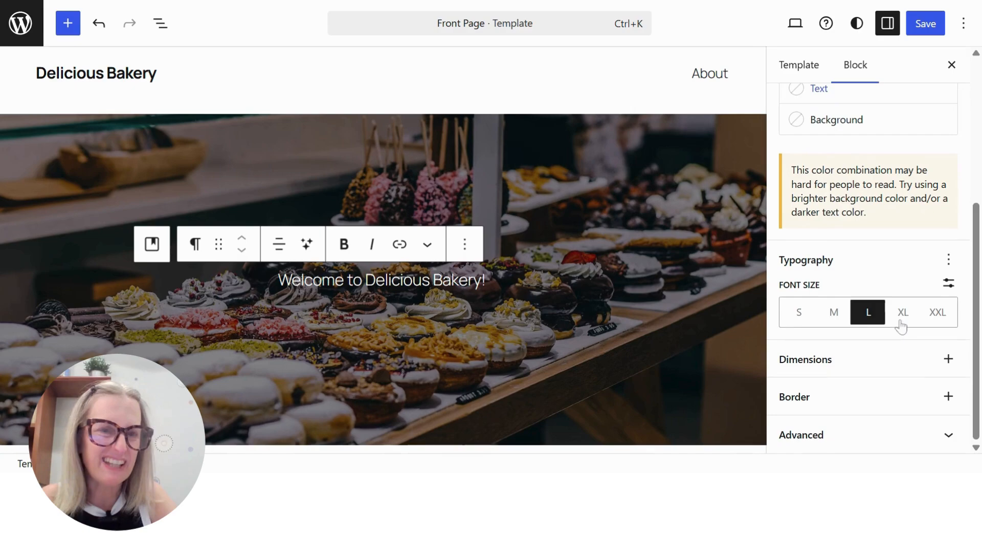
left_click(952, 321)
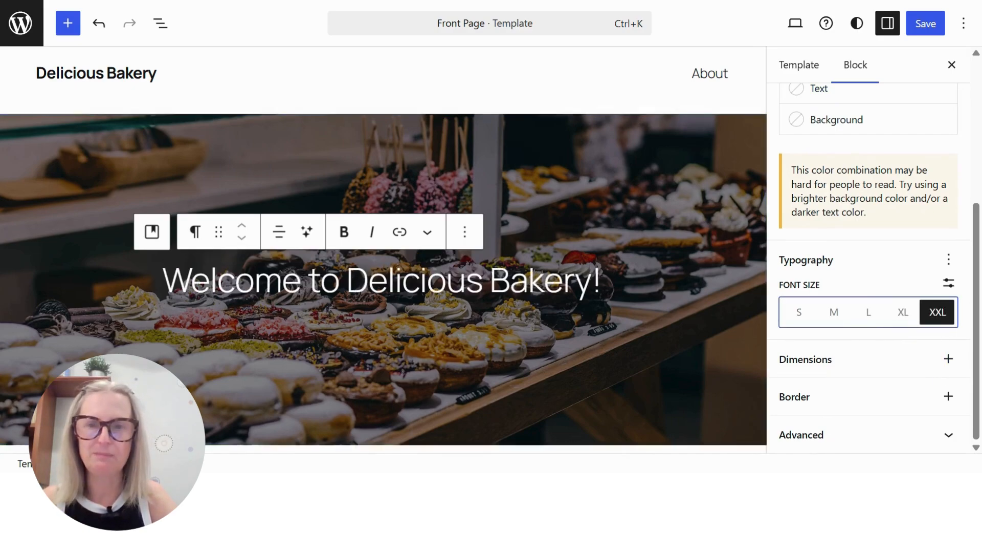
Enable the Appearance typography option for the title paragraph and set its appearance to Black
left_click(949, 259)
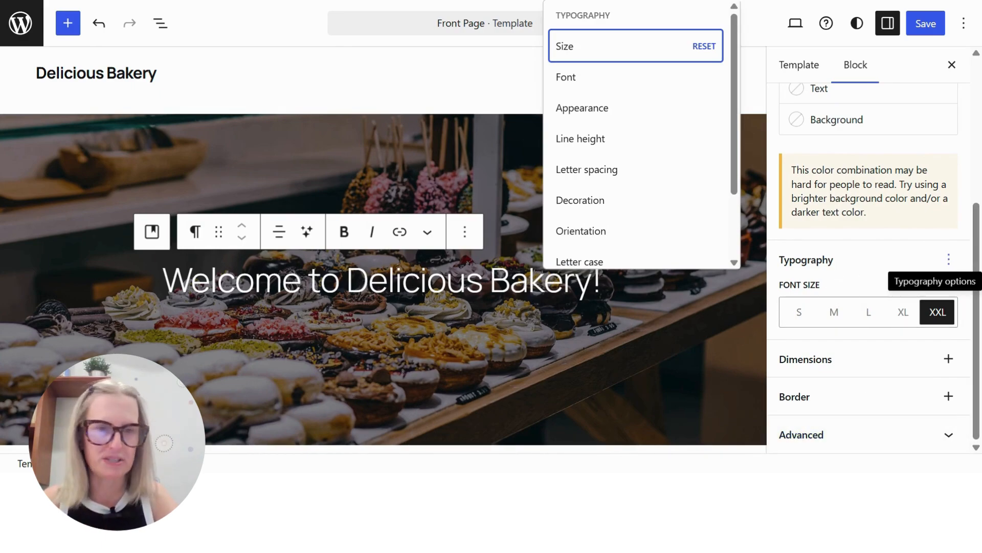
left_click(590, 114)
scroll(869, 394, "down", 2)
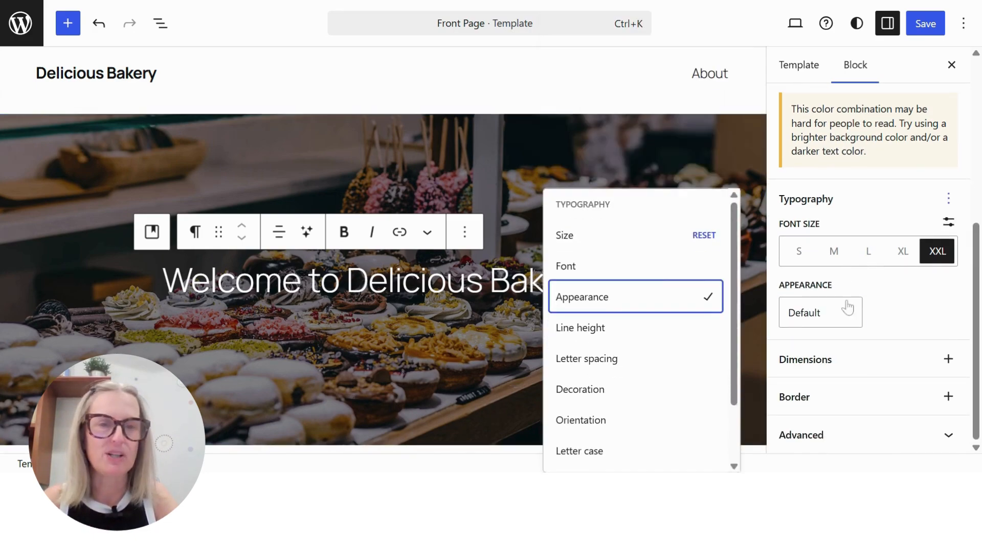
left_click(849, 309)
scroll(837, 381, "down", 5)
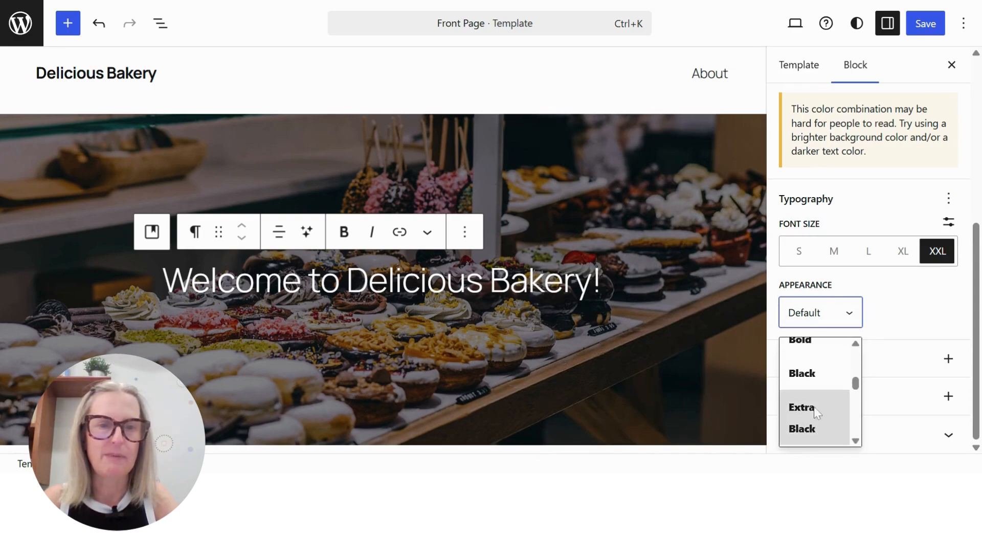
left_click(815, 380)
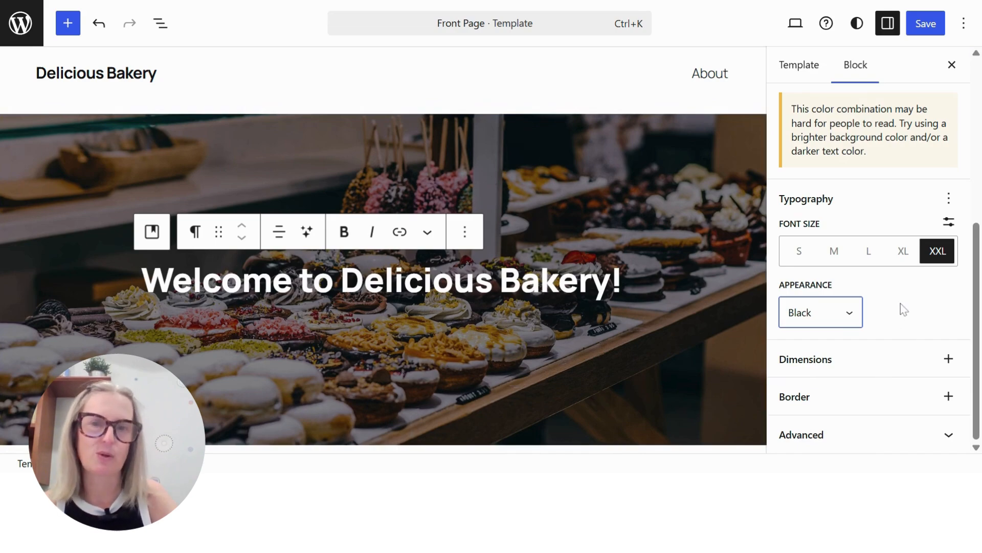
left_click(888, 311)
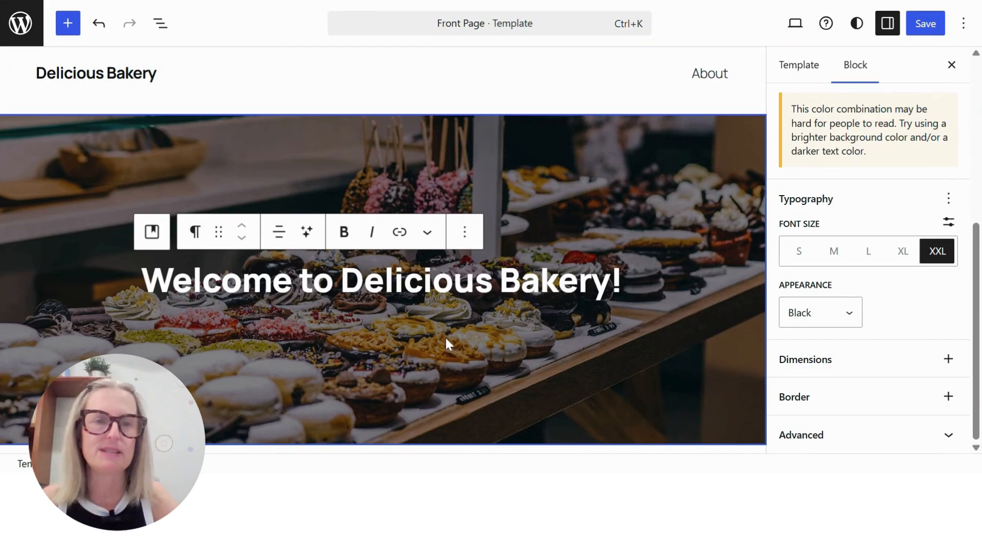
Insert a Site Tagline block below the "Welcome to Delicious Bakery!" title inside the Cover block
left_click(641, 281)
left_click(622, 281)
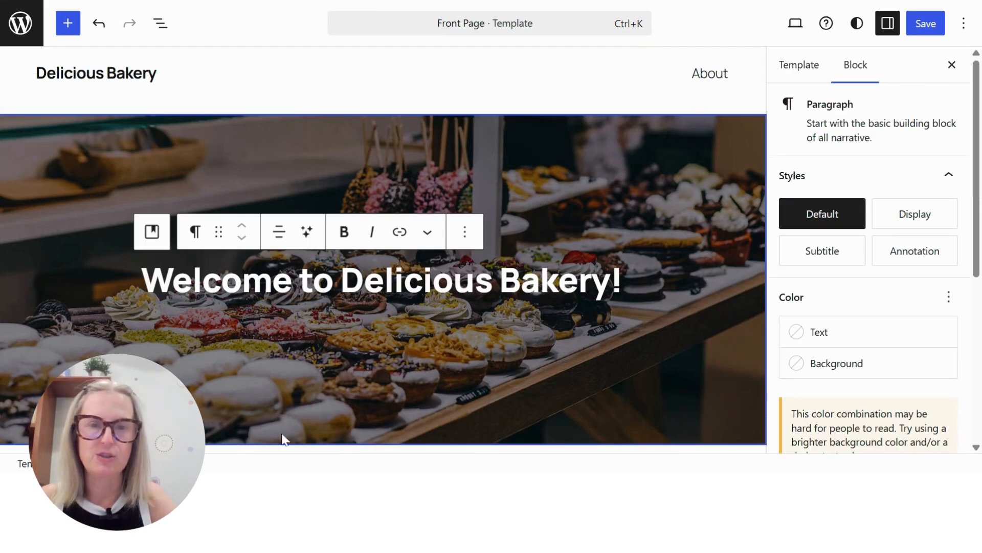
left_click(365, 366)
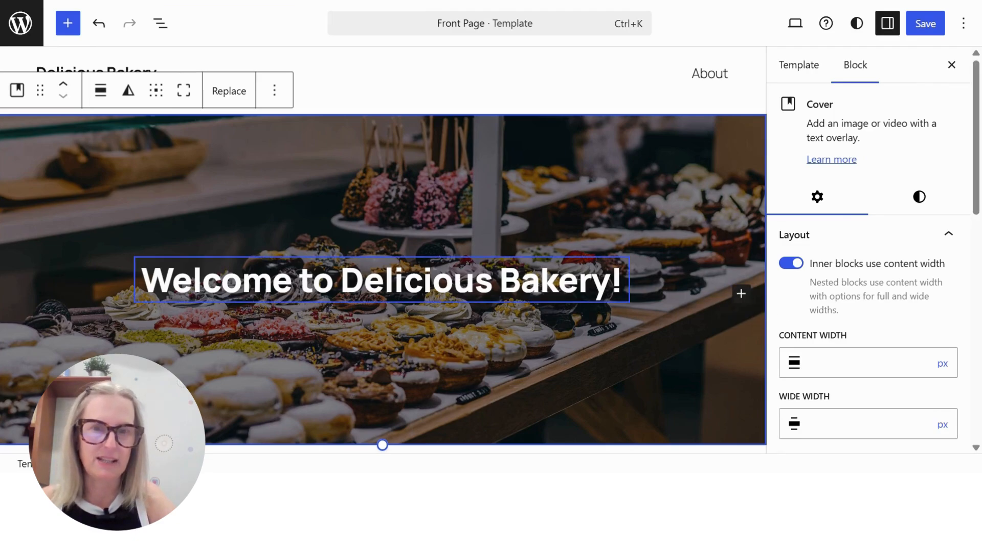
left_click(624, 283)
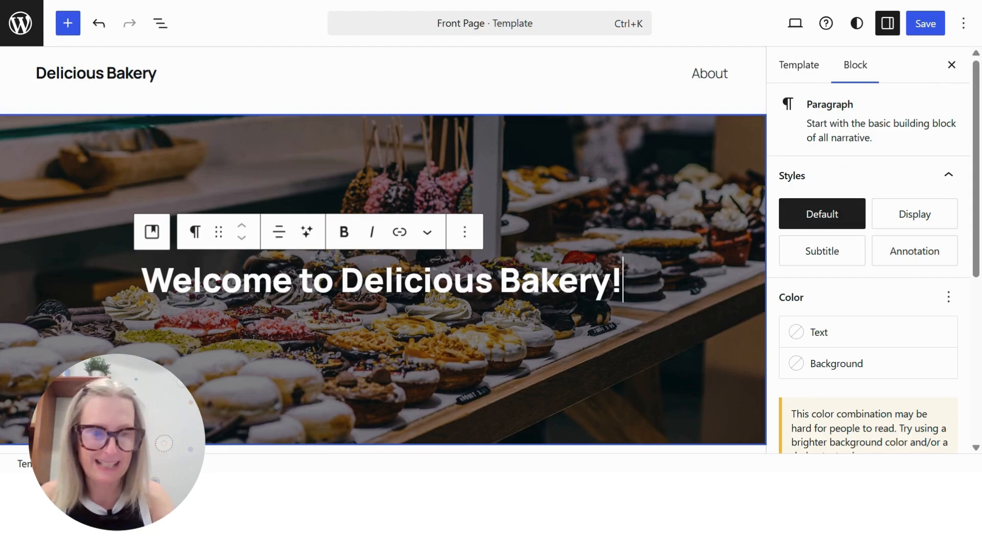
key("Return")
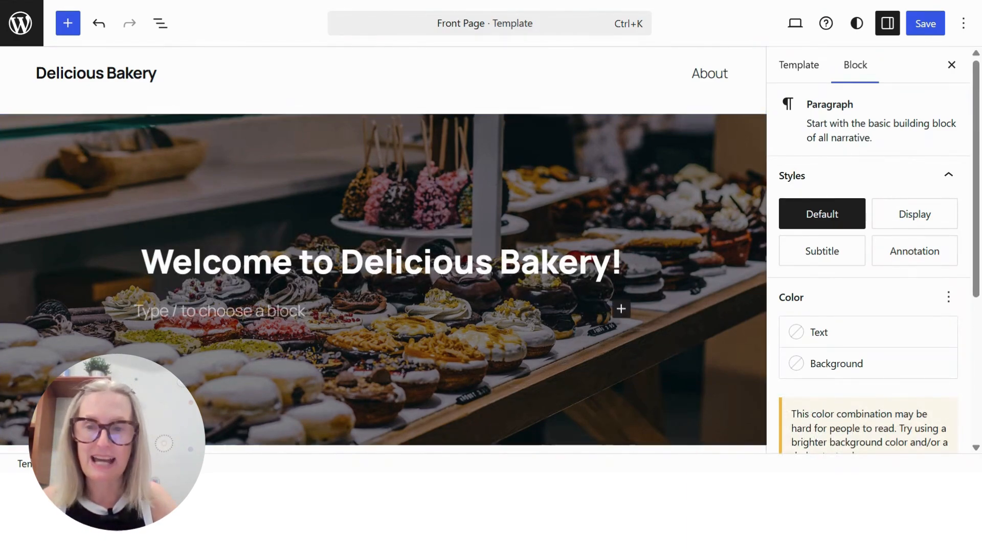
left_click(621, 308)
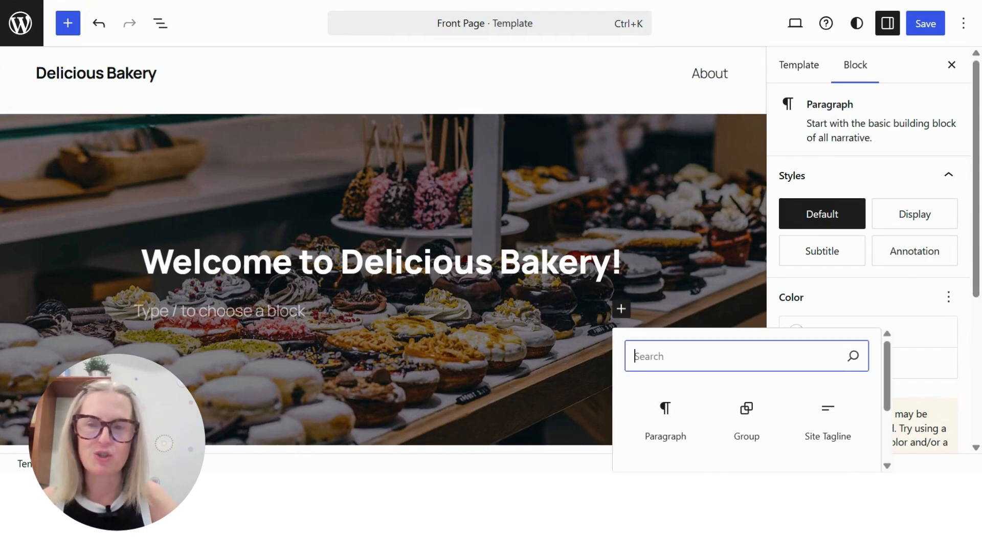
type("site")
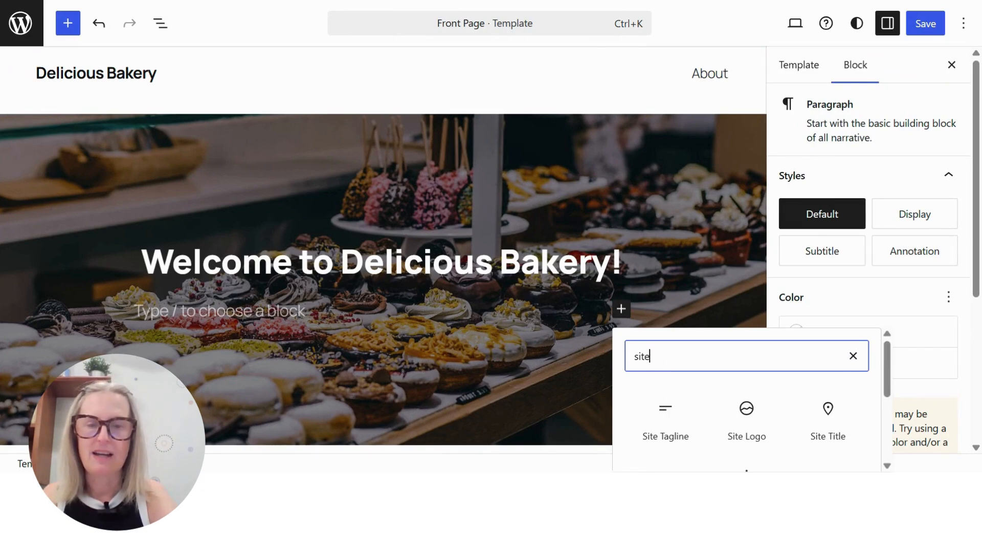
type(" t")
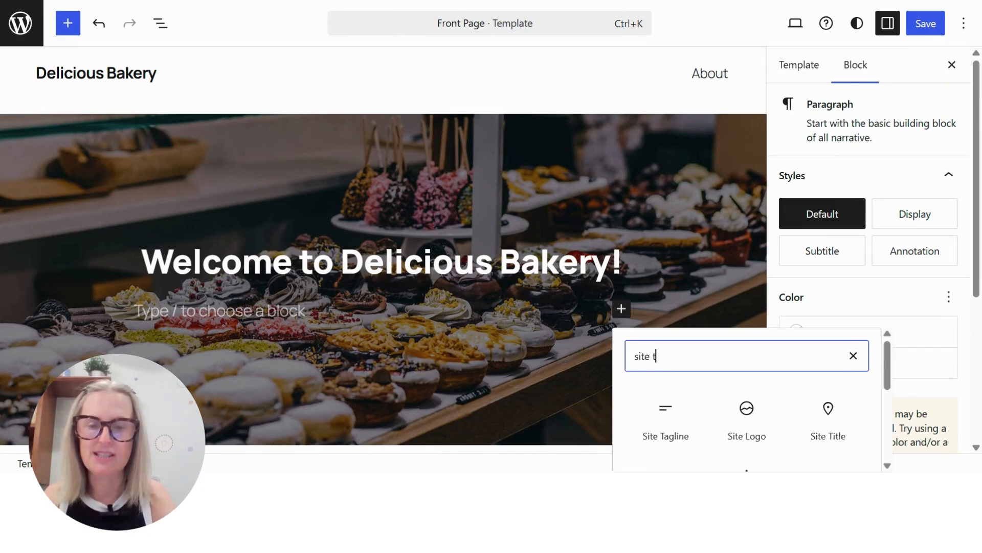
type("aglin")
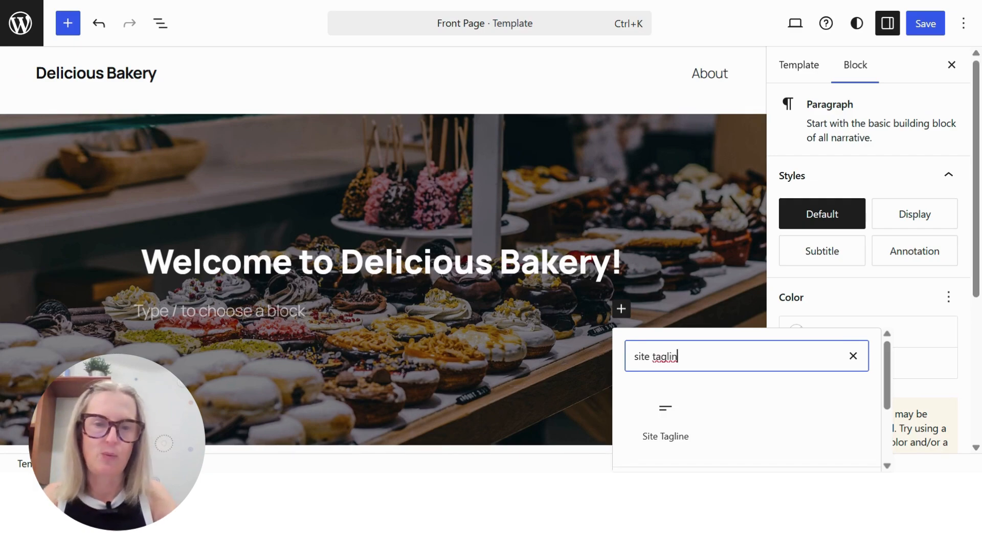
left_click(671, 417)
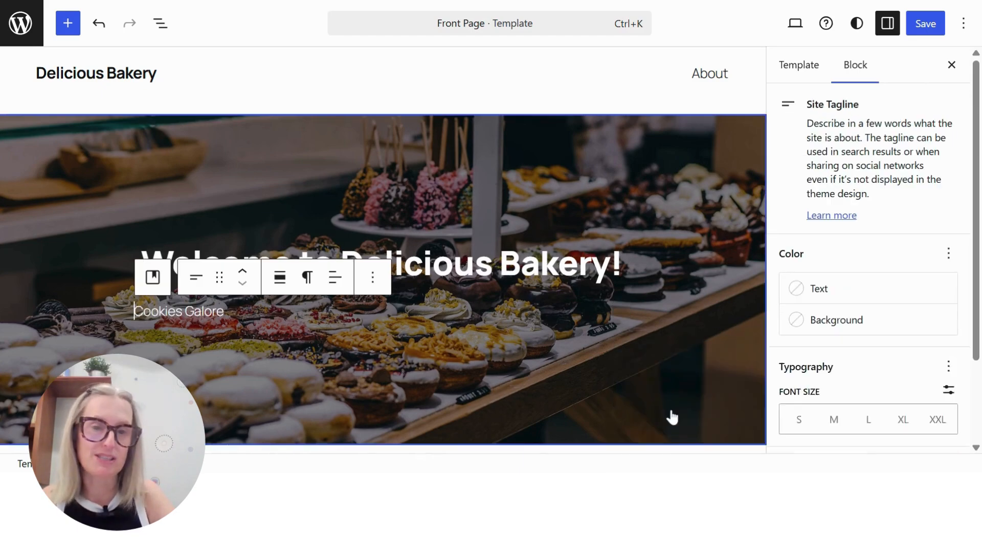
Center the Site Tagline text and set its font size to XL
left_click(336, 277)
left_click(392, 359)
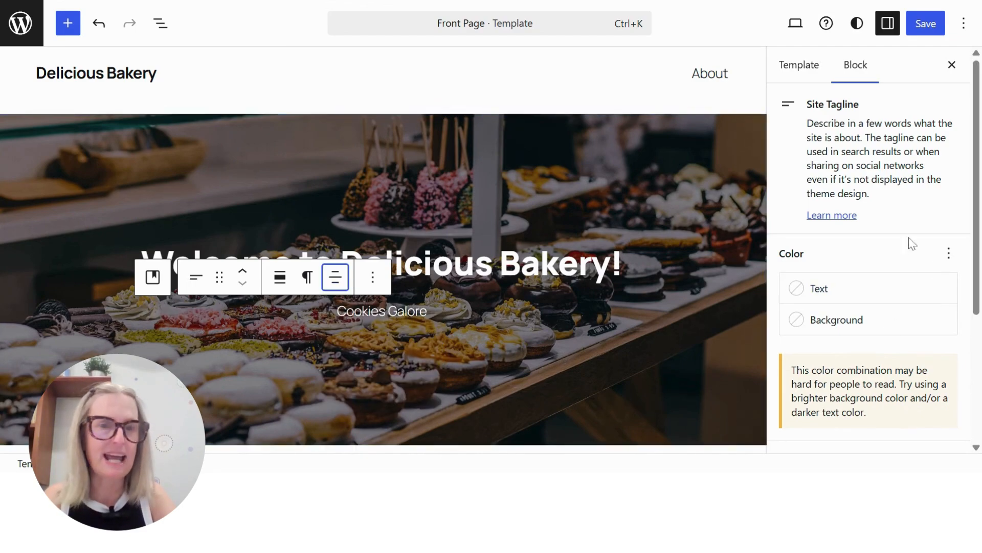
scroll(926, 270, "down", 4)
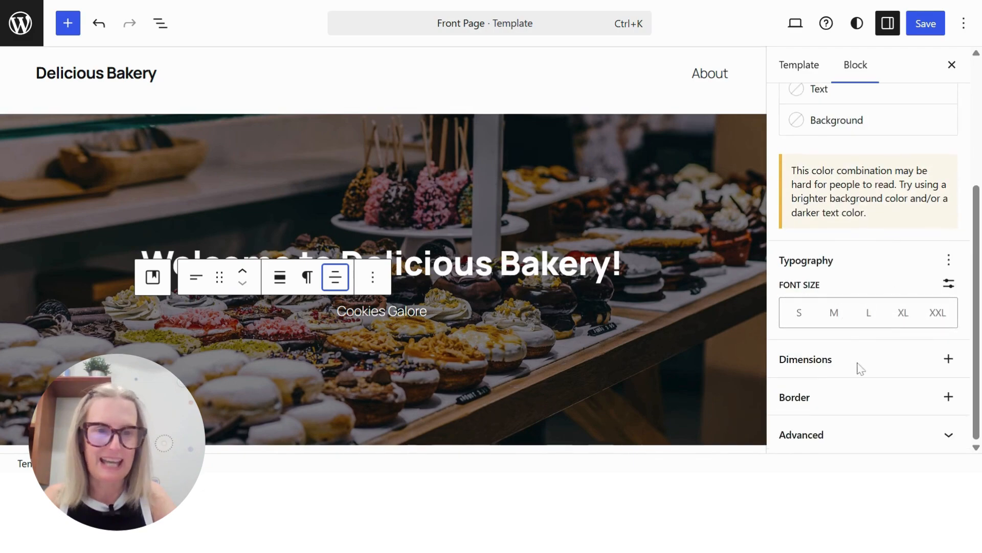
left_click(869, 315)
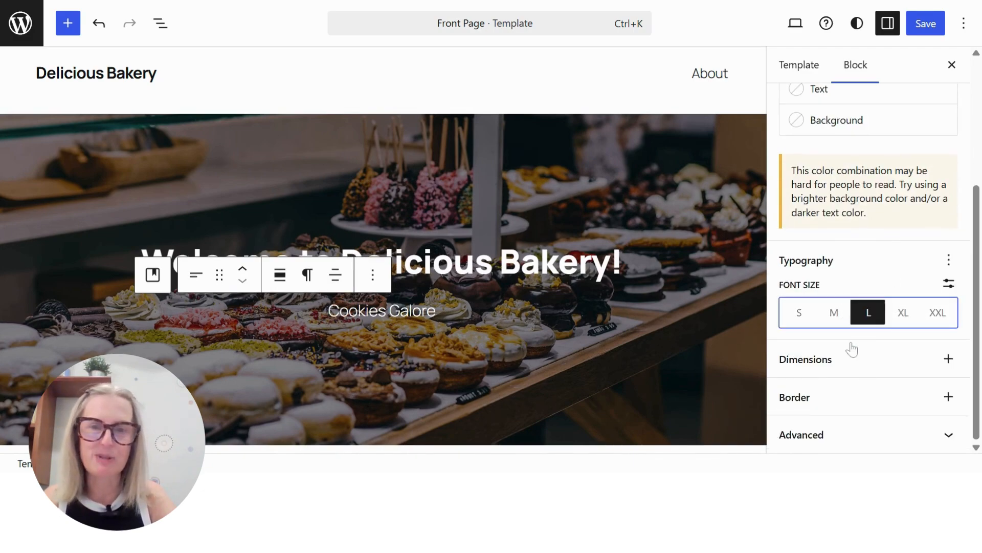
left_click(903, 316)
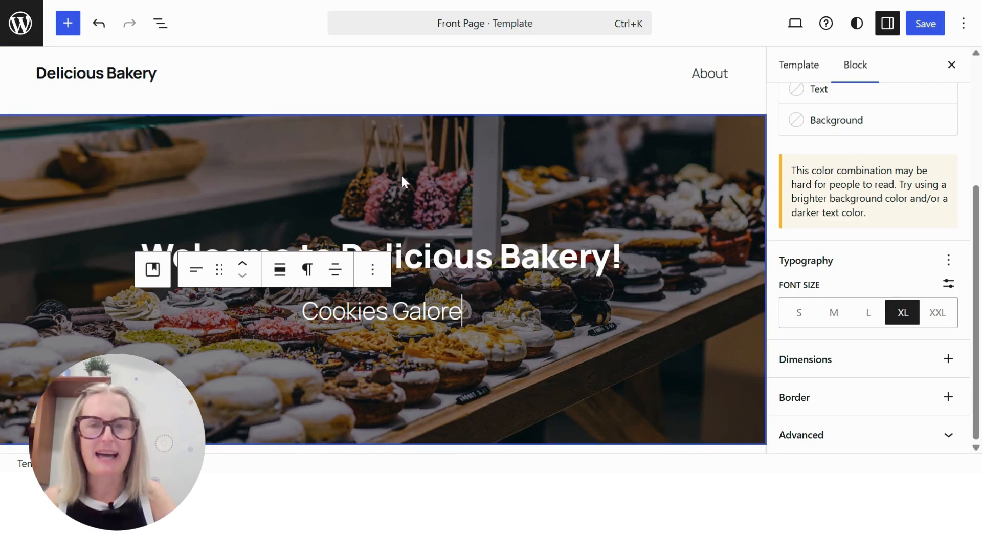
left_click(521, 185)
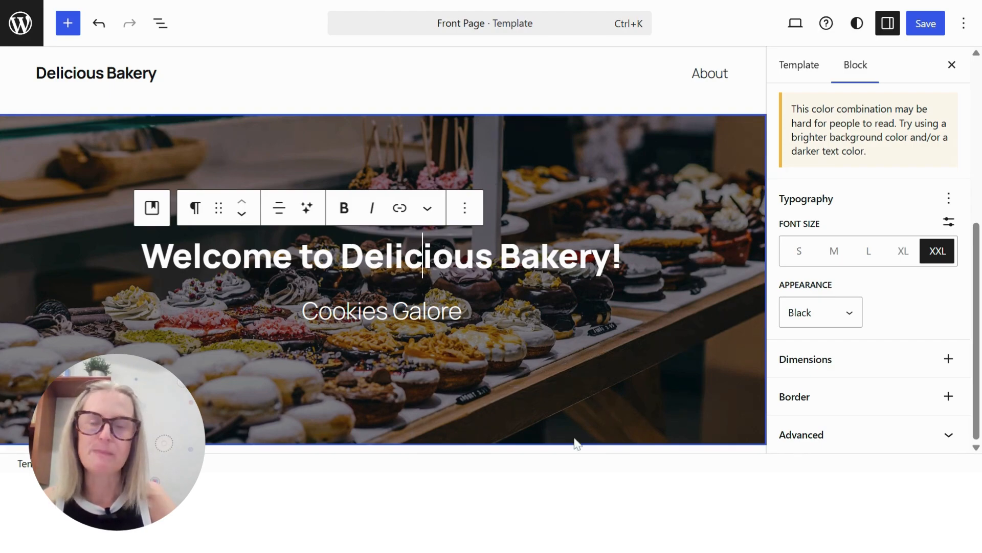
left_click(461, 142)
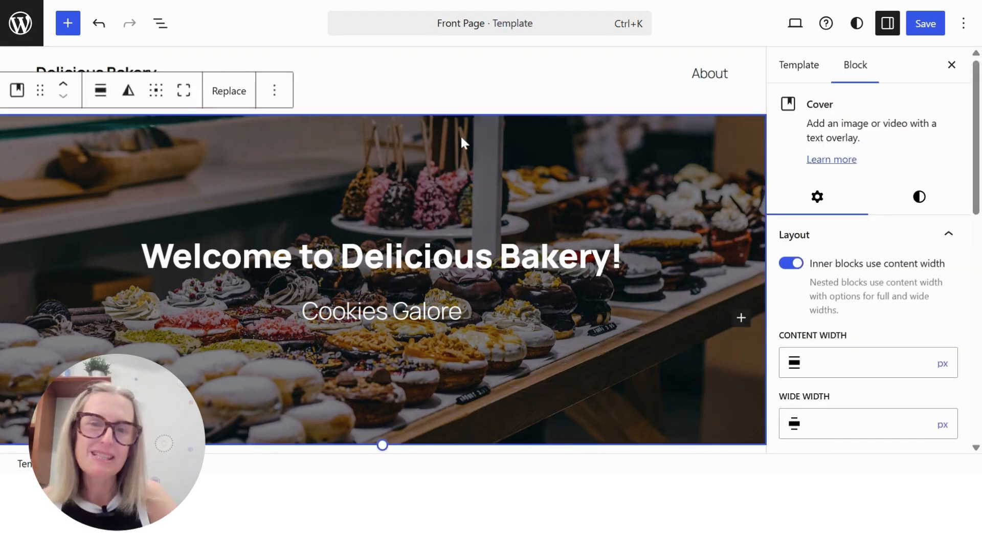
Insert a Buttons block below the Site Tagline in the Cover block and label its button "Menu"
left_click(459, 310)
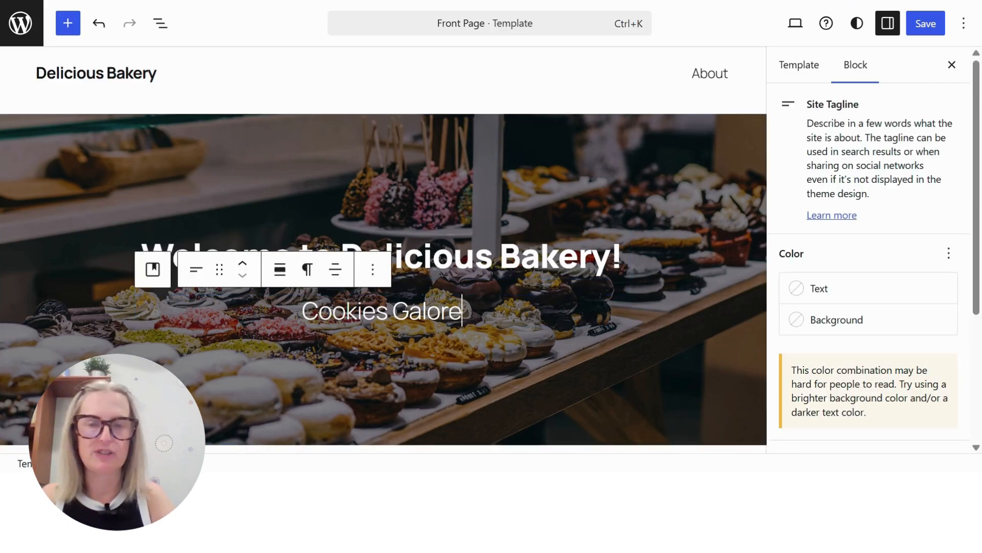
key("Return")
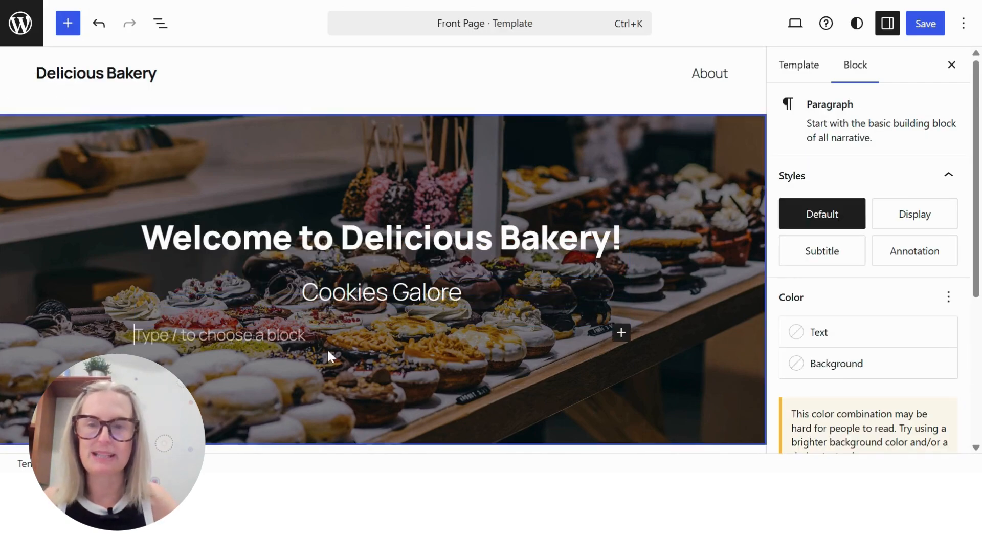
left_click(621, 333)
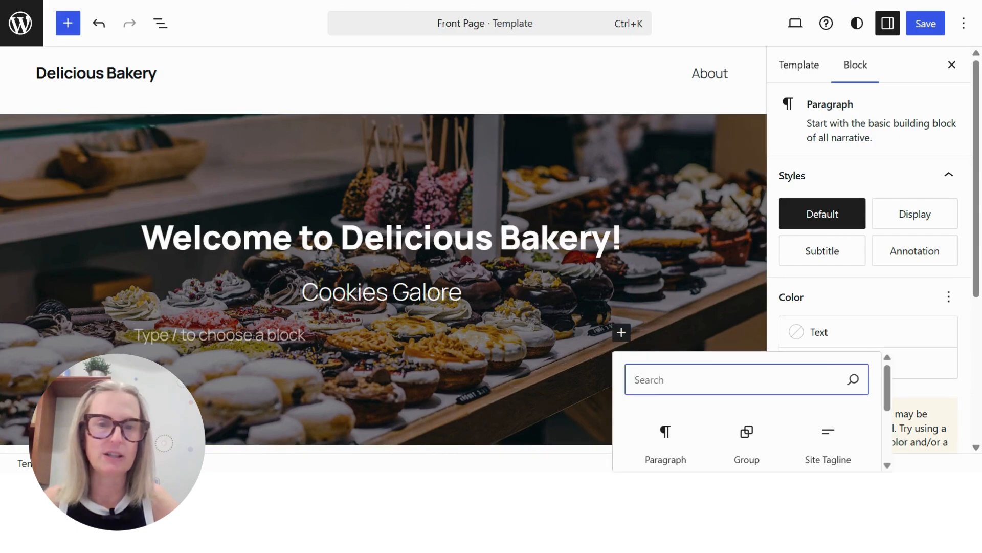
type("butto")
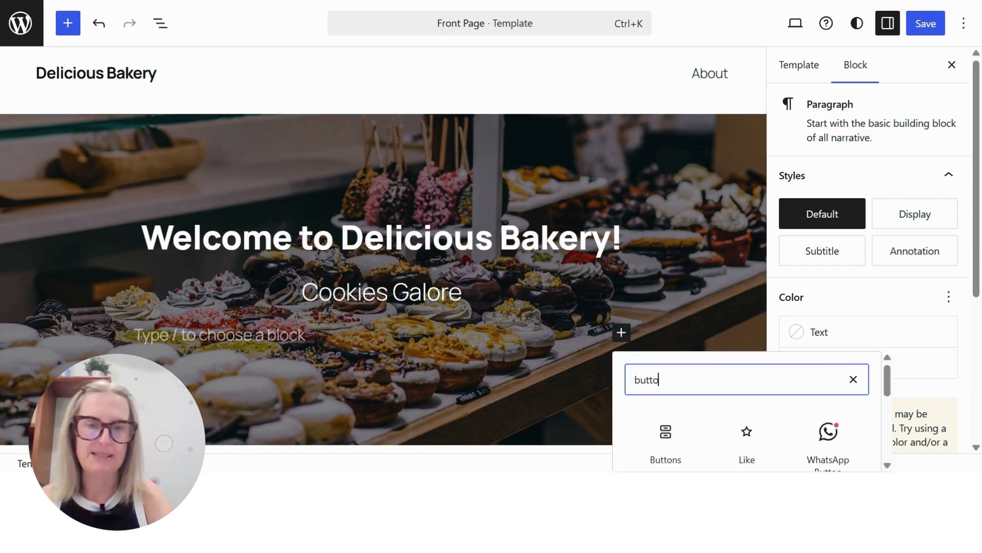
scroll(710, 412, "down", 3)
scroll(704, 419, "up", 3)
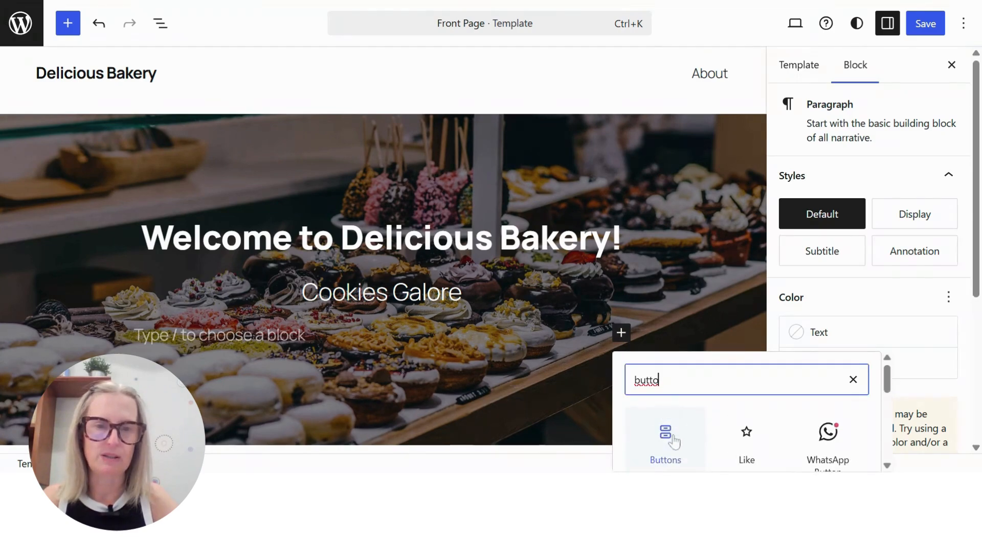
left_click(666, 435)
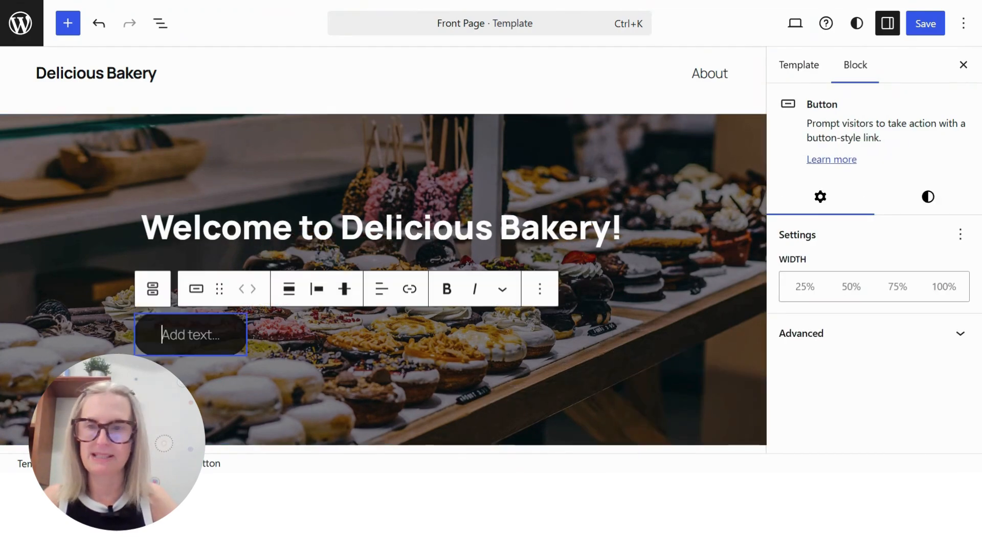
type("Menu")
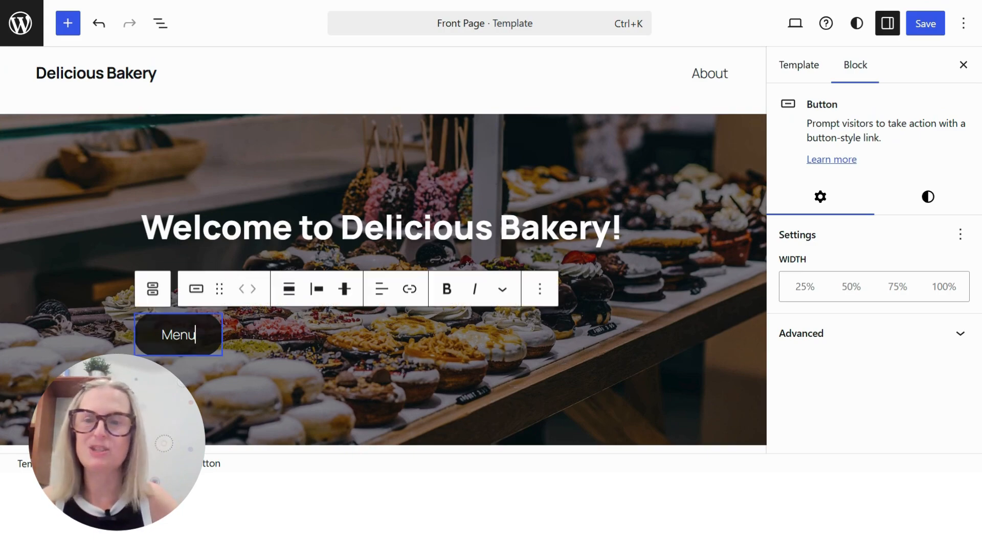
Justify the Menu button to the center of the Cover block
left_click(317, 288)
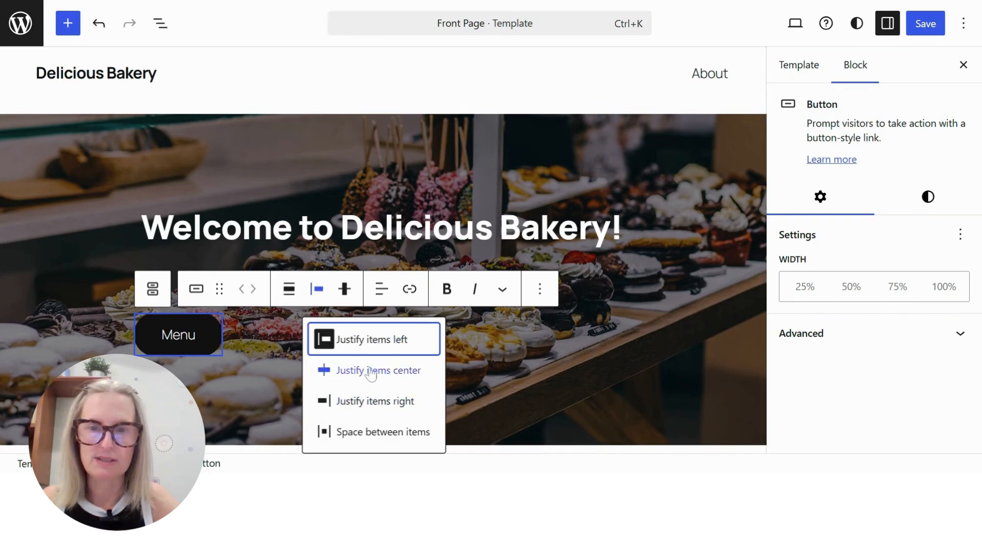
left_click(353, 370)
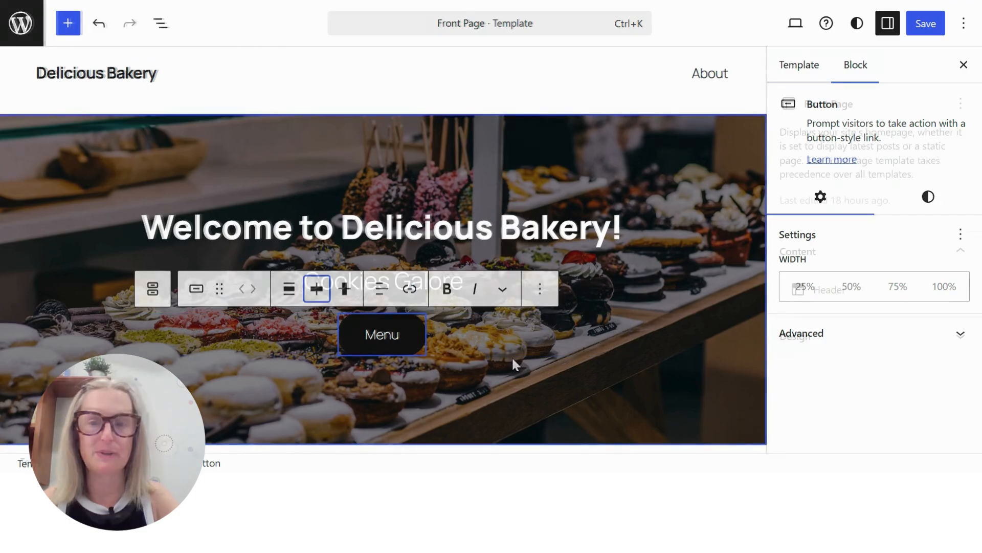
left_click(512, 354)
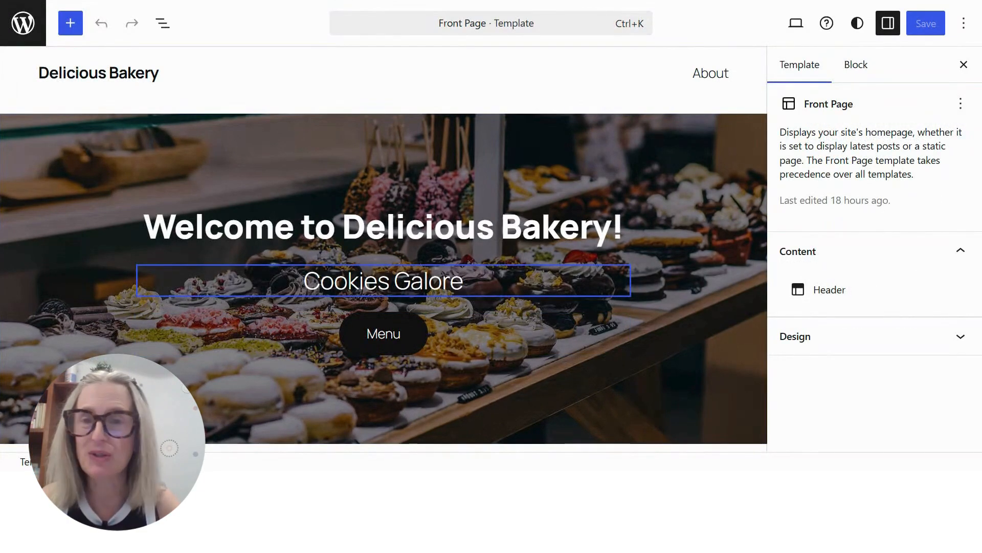
Add a block after the Cover and insert the Footer template part there
left_click(378, 114)
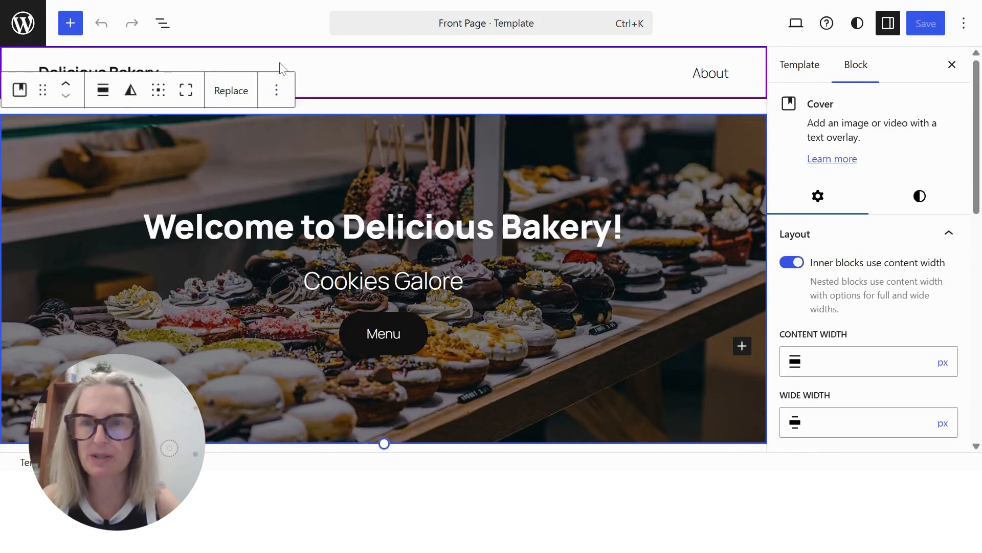
left_click(276, 91)
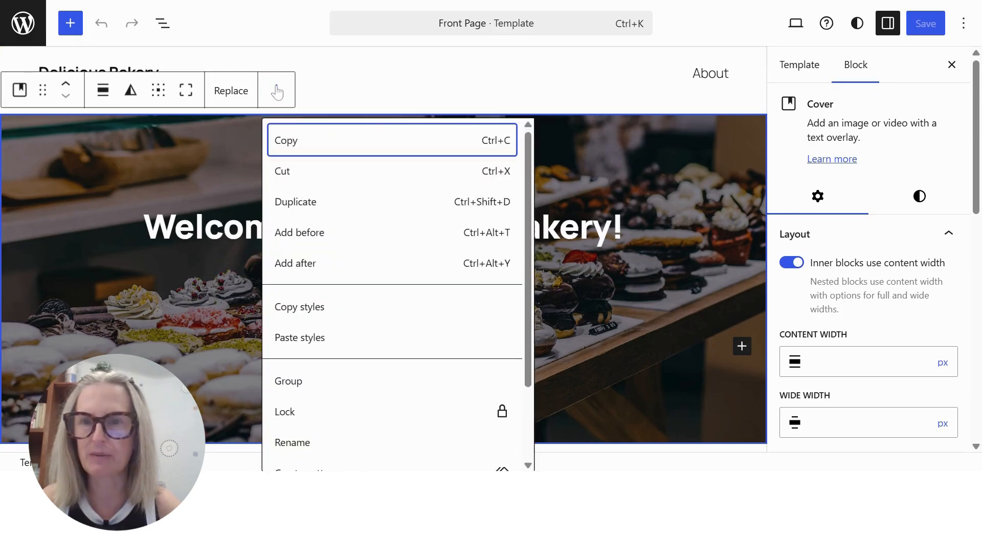
left_click(307, 263)
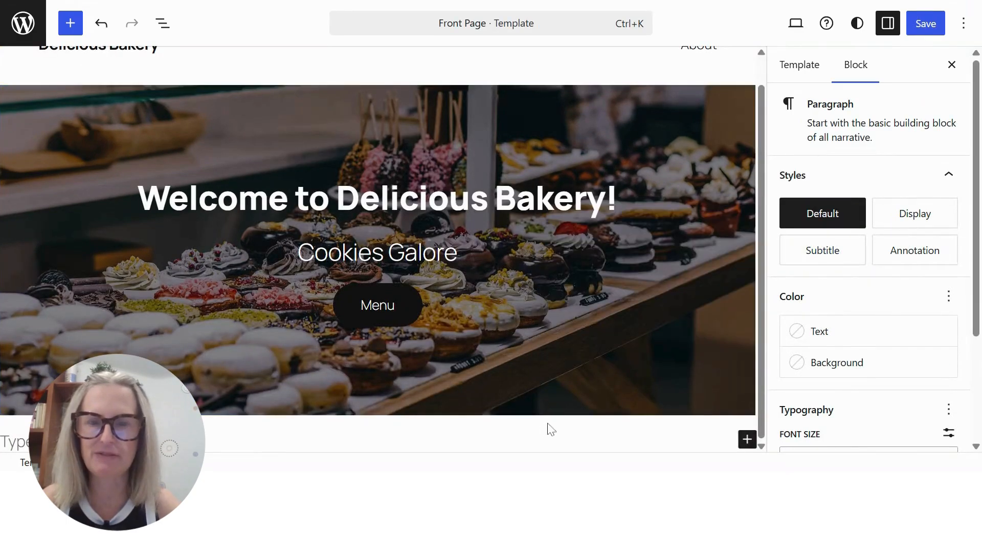
left_click(748, 439)
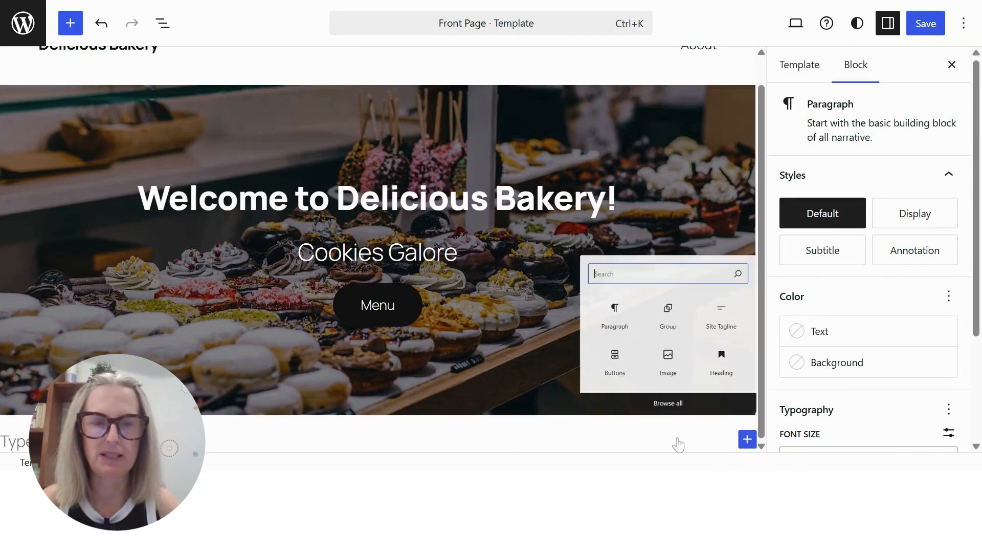
type("footer")
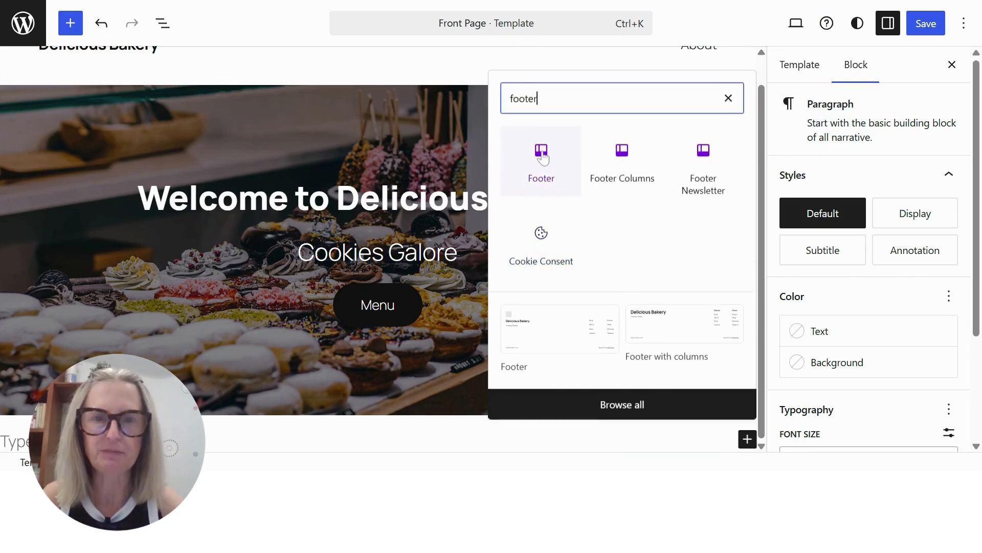
left_click(543, 153)
scroll(517, 287, "down", 4)
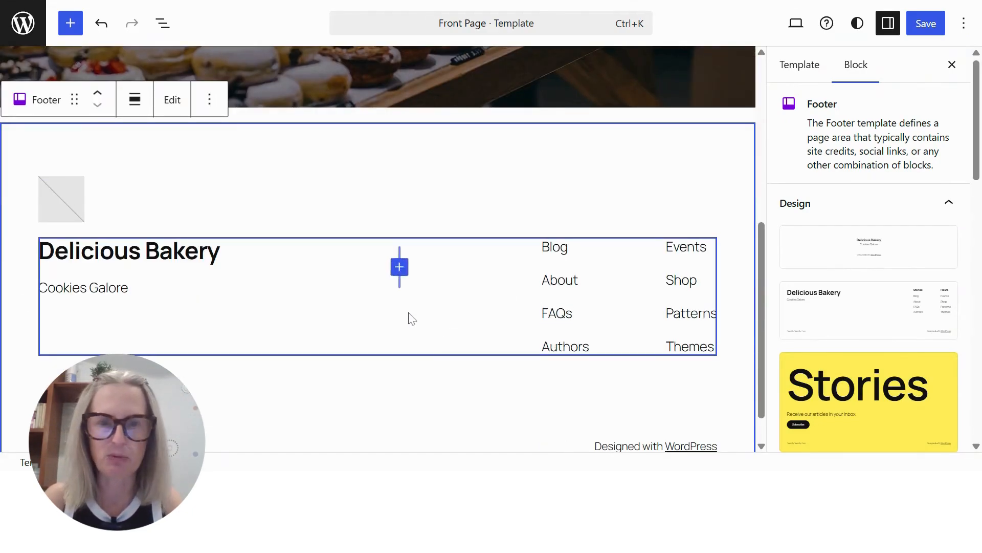
Switch the Footer to the "Contact information, hours, social" design and save the Front Page template and Footer changes
scroll(408, 317, "down", 1)
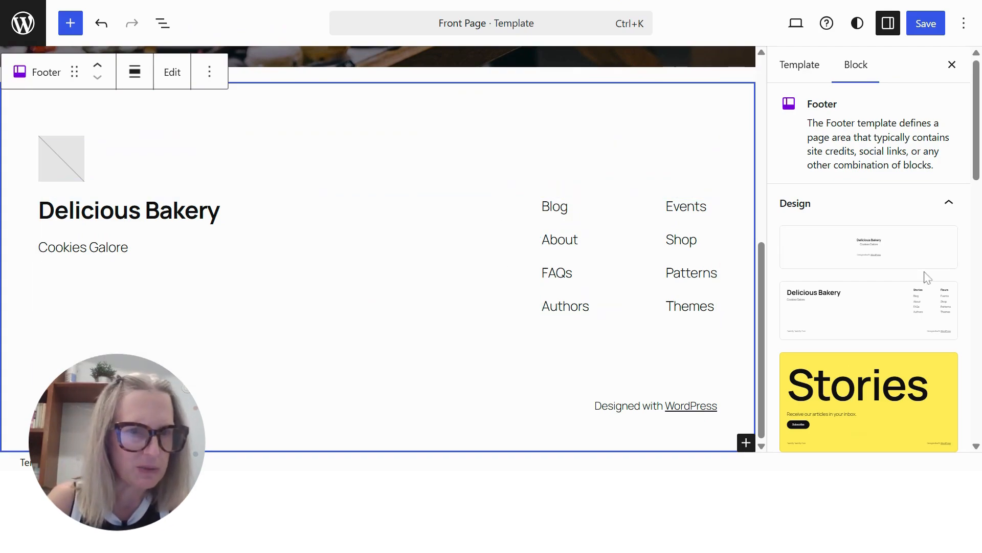
scroll(924, 272, "down", 5)
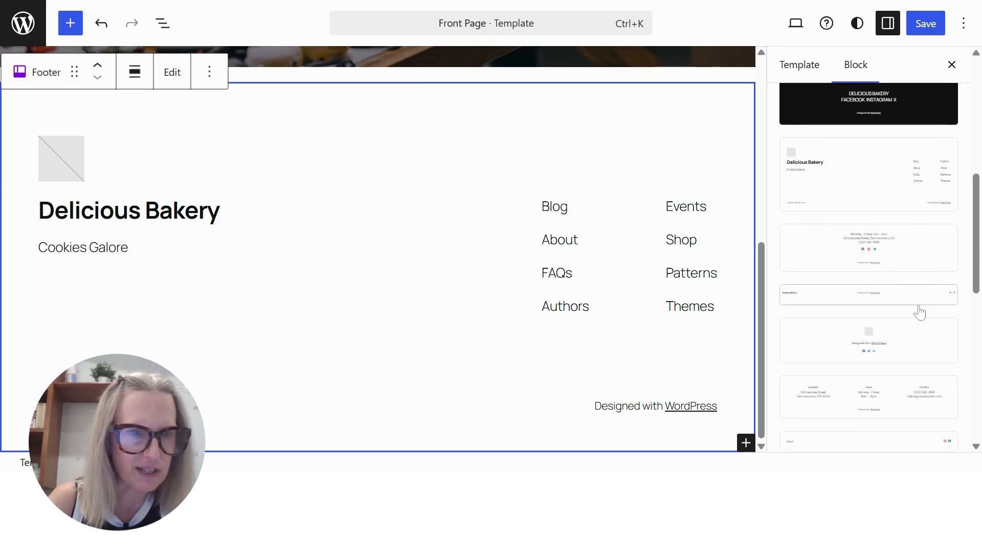
scroll(924, 284, "down", 5)
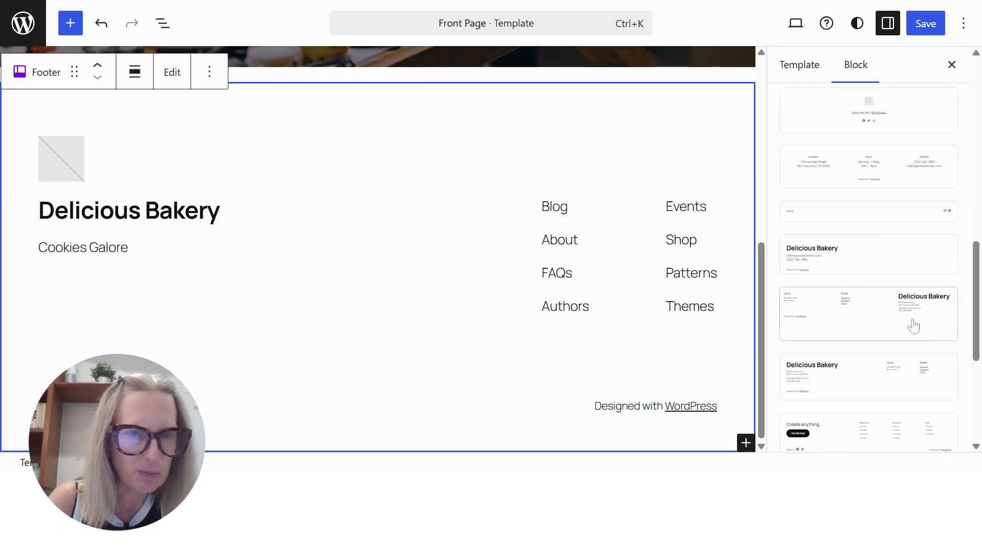
left_click(844, 251)
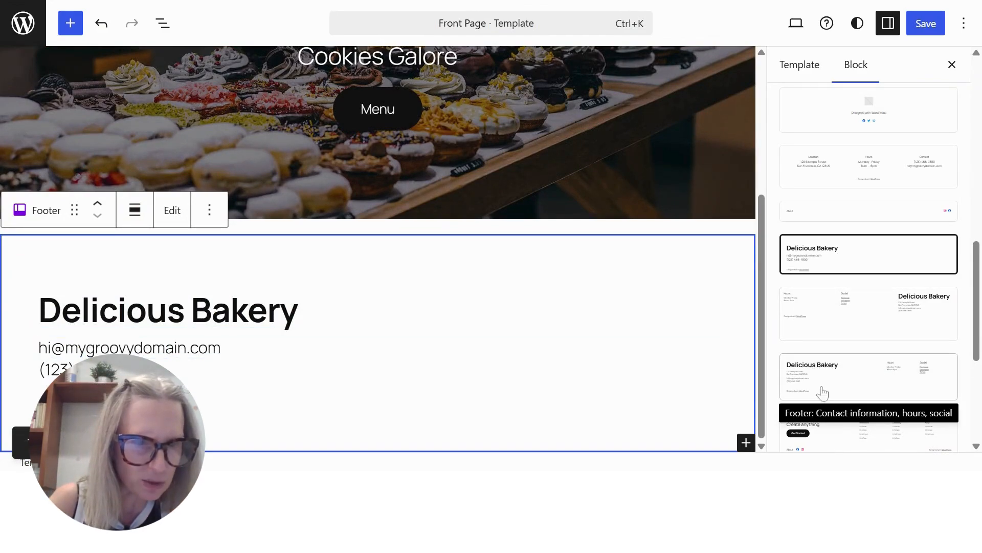
left_click(814, 374)
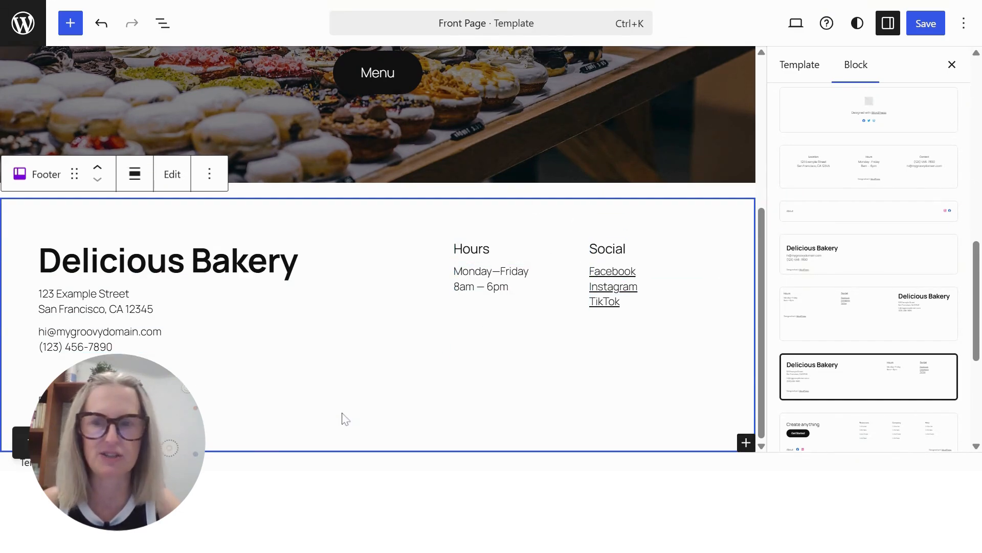
left_click(926, 23)
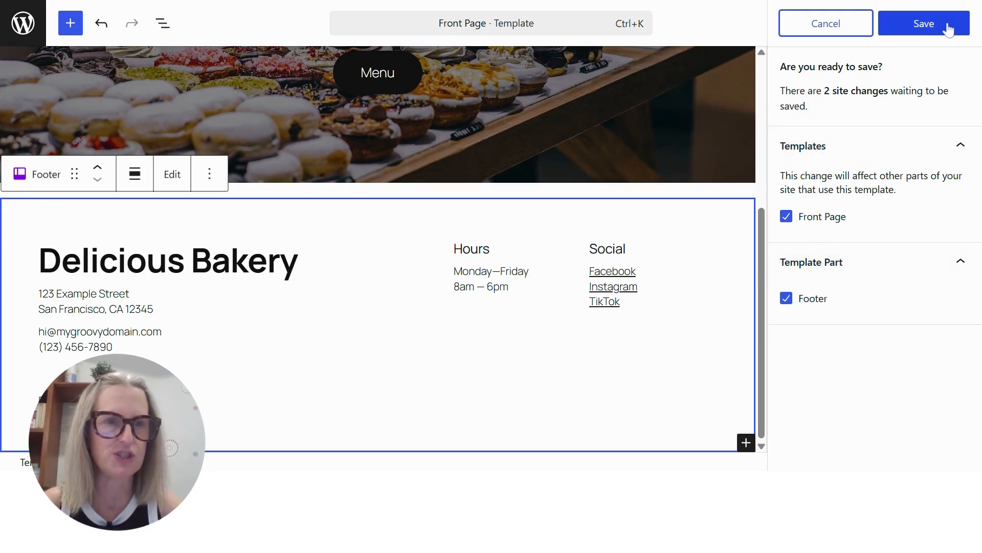
left_click(924, 23)
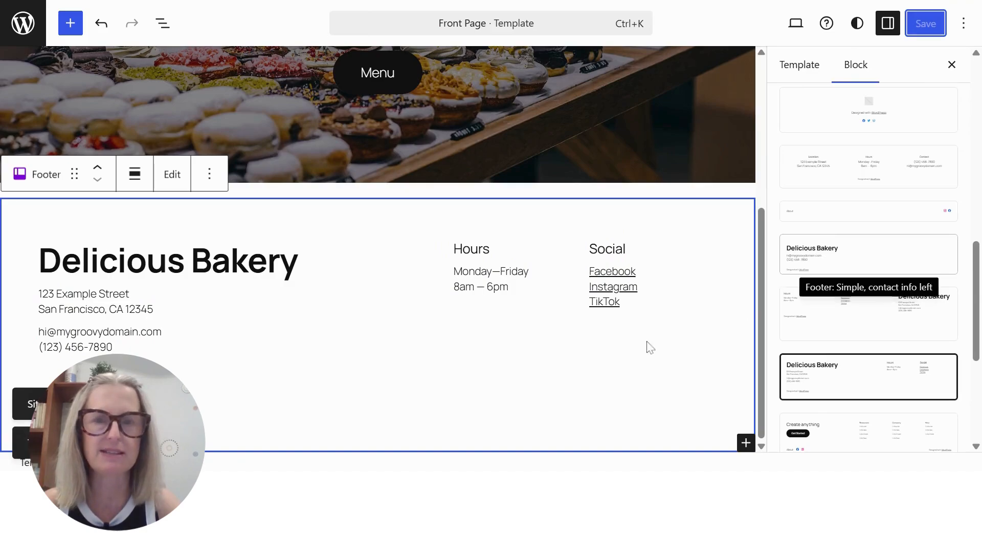
View the live site and examine the front page from the header and cover down to the footer
scroll(692, 333, "up", 5)
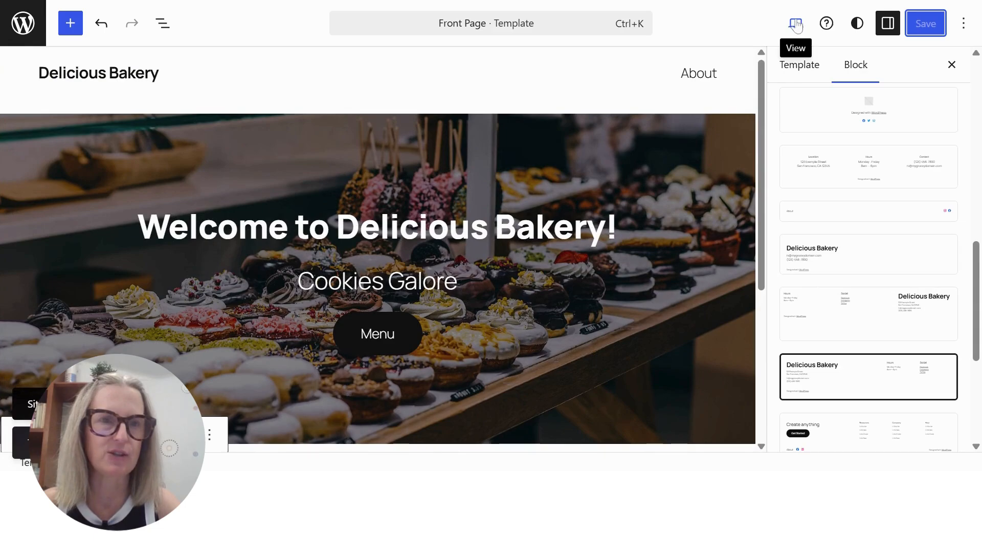
left_click(797, 25)
left_click(657, 172)
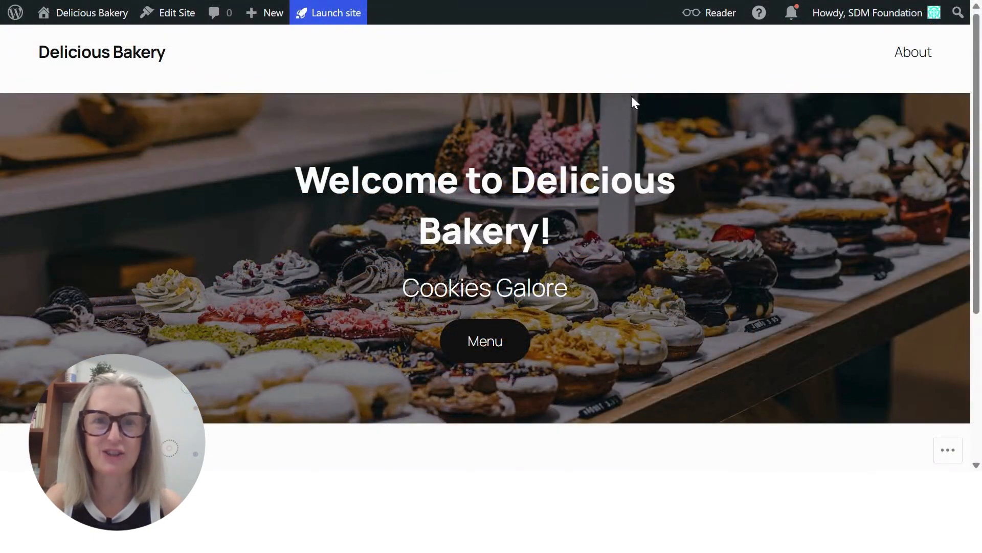
scroll(634, 101, "down", 3)
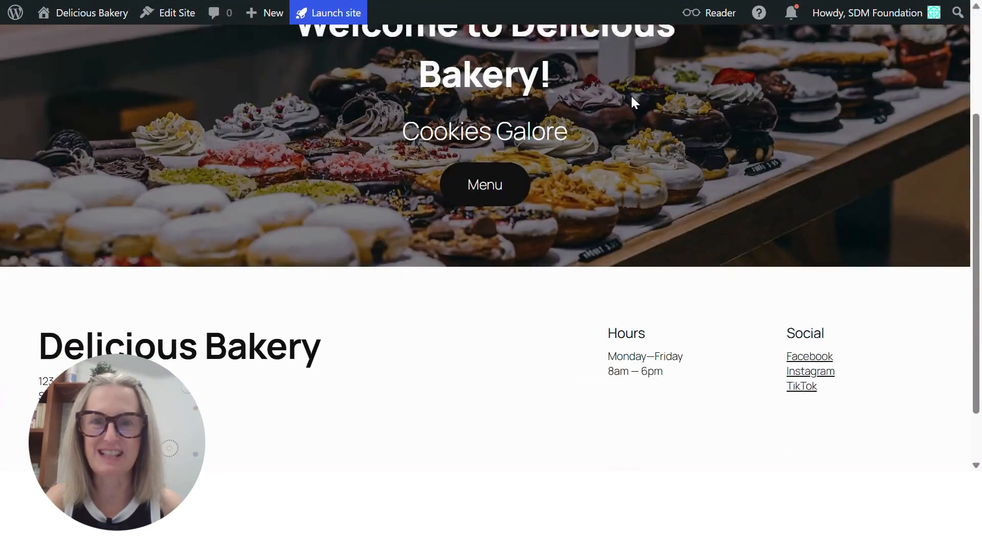
scroll(637, 99, "down", 2)
scroll(656, 232, "up", 5)
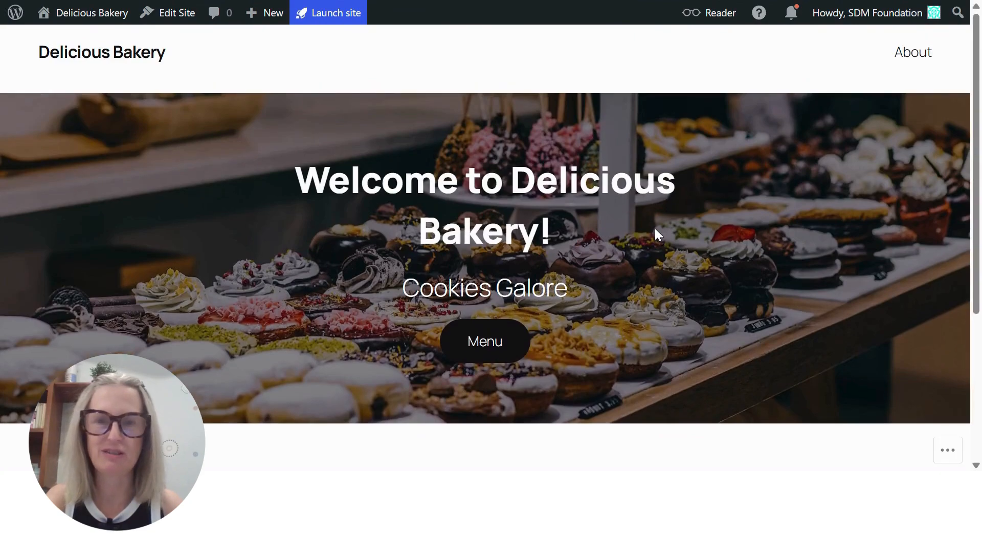
scroll(656, 230, "down", 4)
scroll(657, 233, "up", 4)
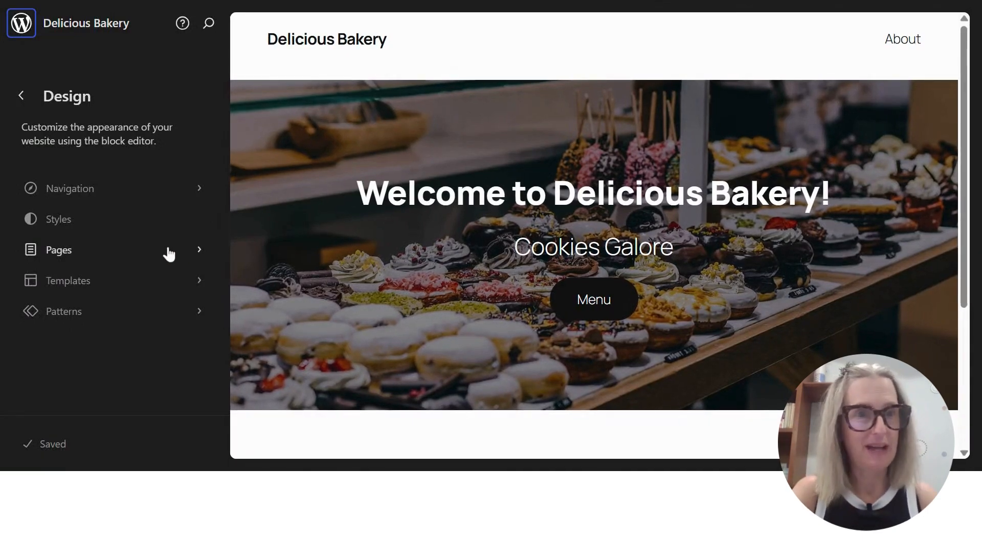
Create a new draft page titled "Menu" and dismiss the starter pattern choice to start from a blank page
left_click(67, 251)
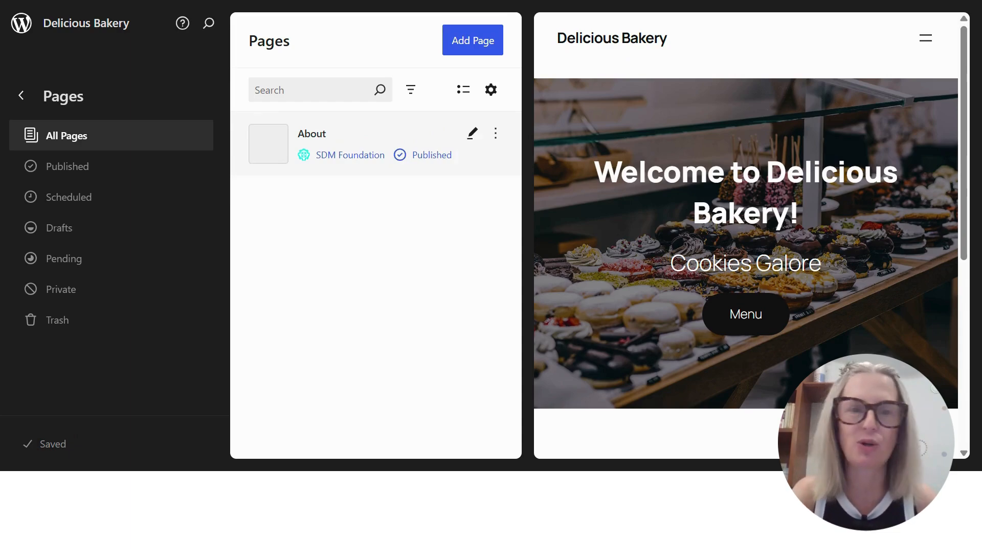
left_click(474, 41)
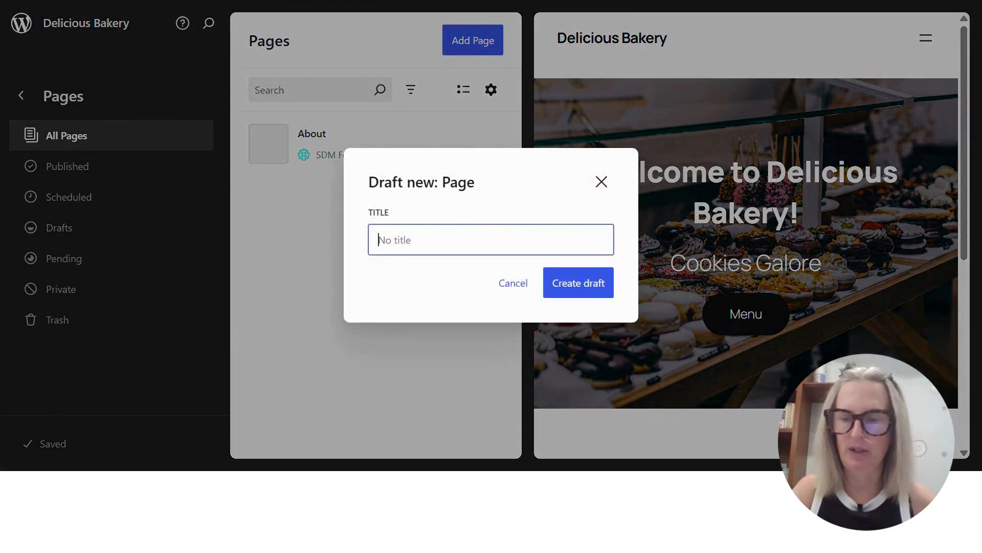
type("Menu")
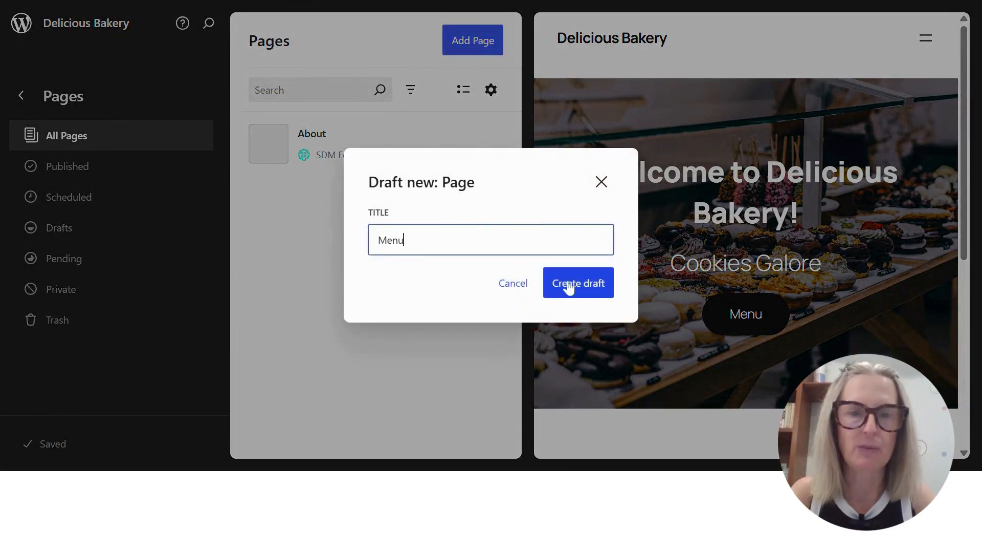
left_click(588, 285)
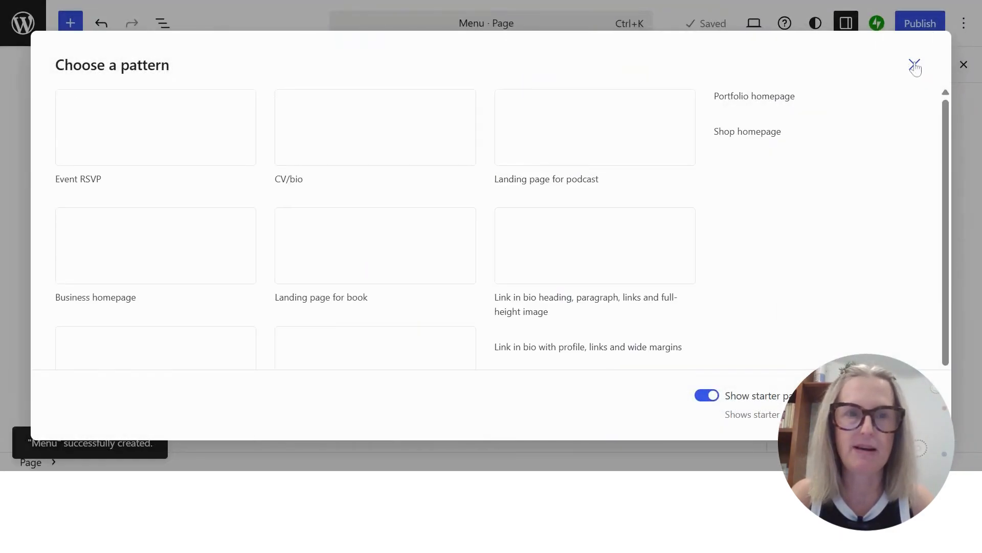
left_click(915, 65)
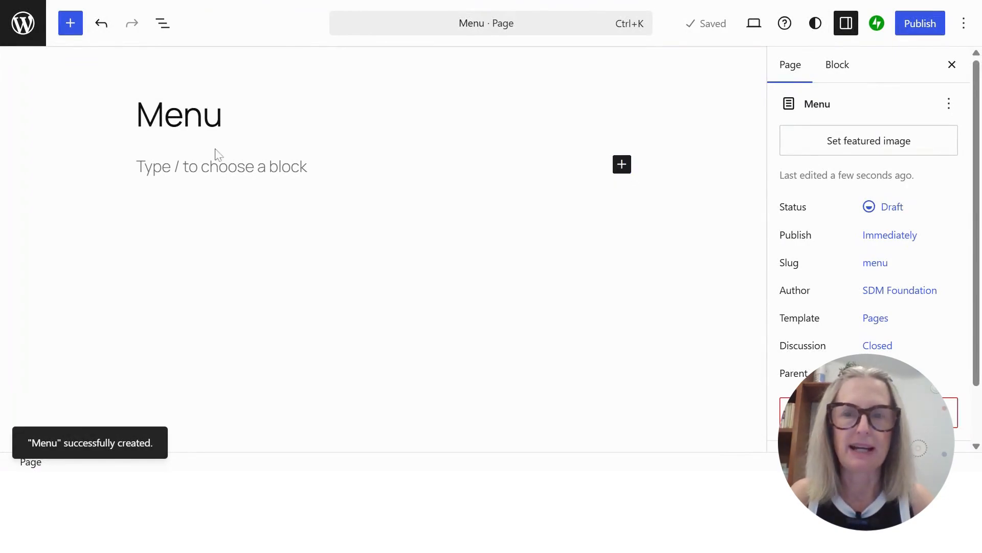
Search the block patterns for "menu" and insert the Menu 5 pattern below the page title
left_click(221, 166)
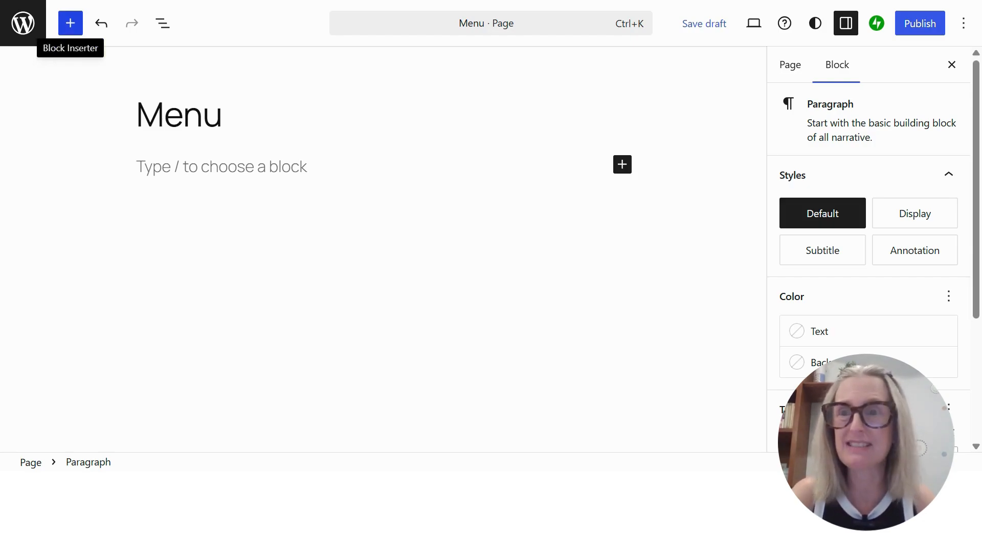
left_click(70, 23)
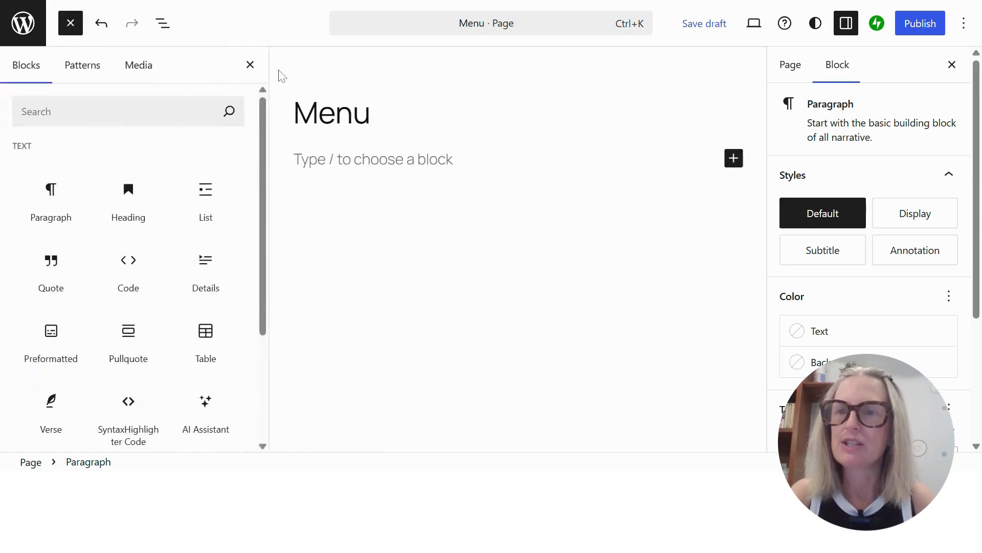
left_click(91, 65)
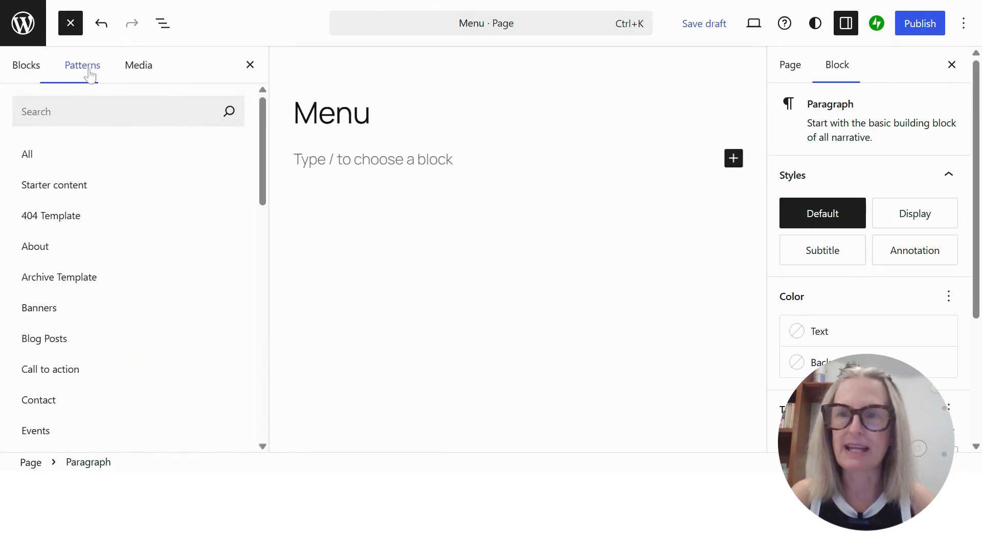
left_click(117, 111)
type("menu")
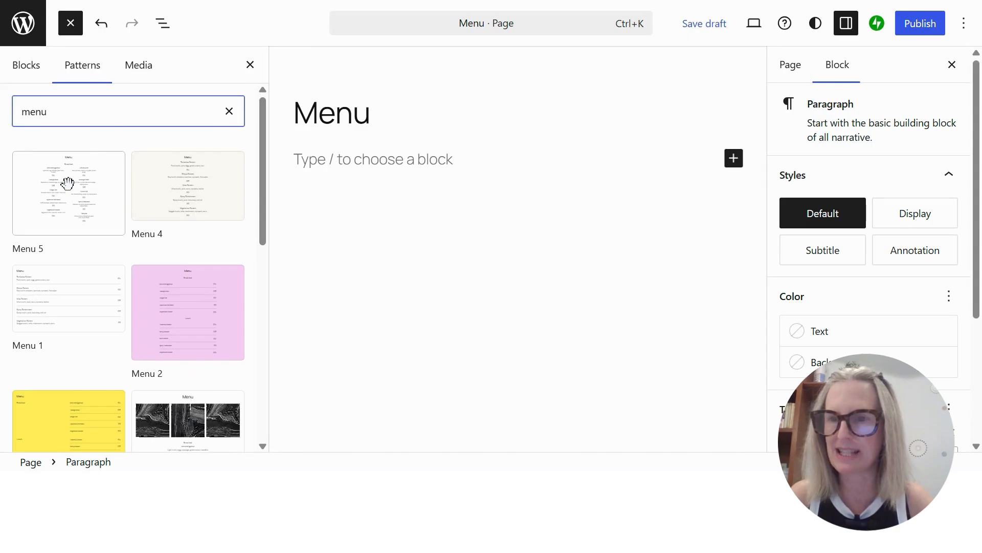
left_click(68, 183)
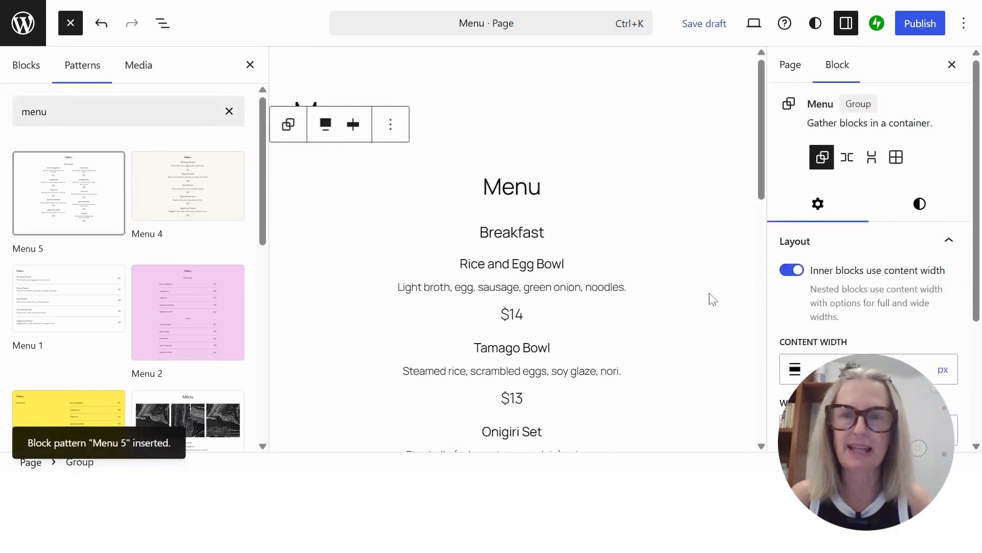
left_click(250, 65)
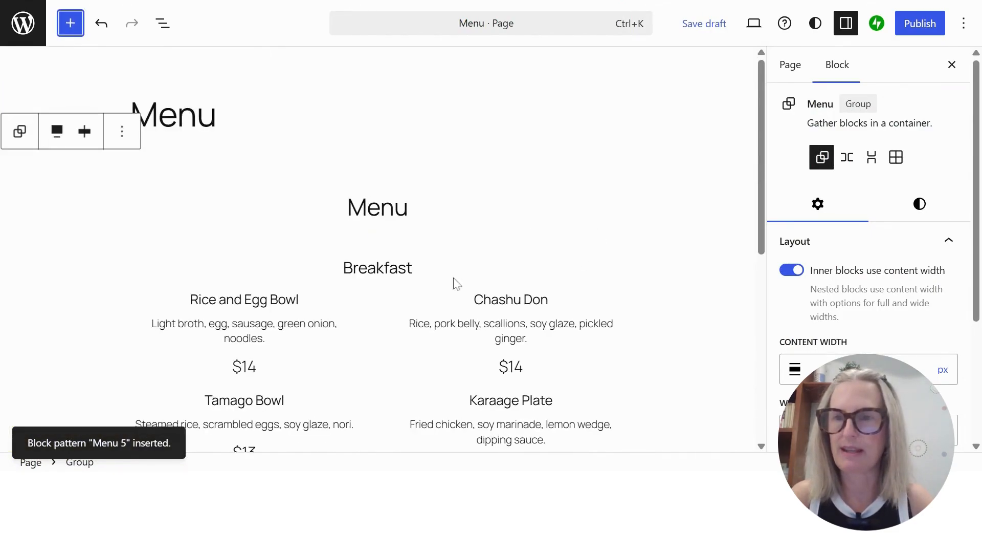
Replace the "Rice and Egg Bowl" item heading in the Breakfast section with "Croissant"
scroll(666, 205, "down", 7)
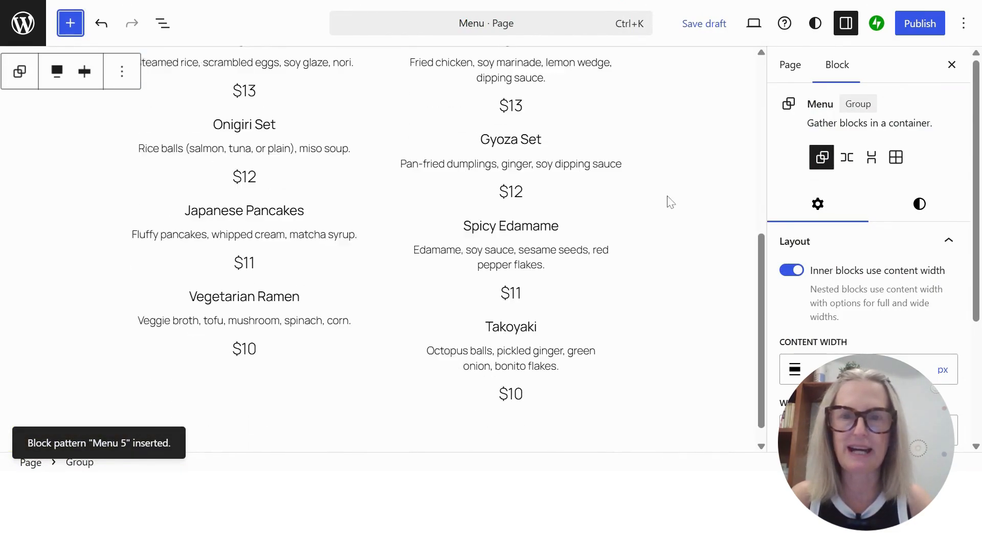
scroll(671, 202, "up", 8)
scroll(320, 283, "down", 5)
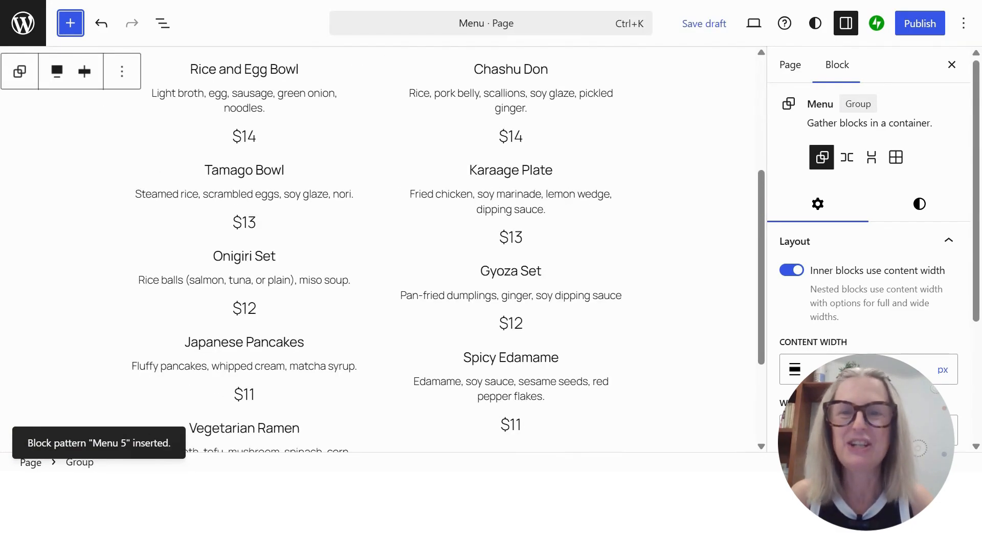
scroll(362, 213, "up", 3)
left_click(231, 224)
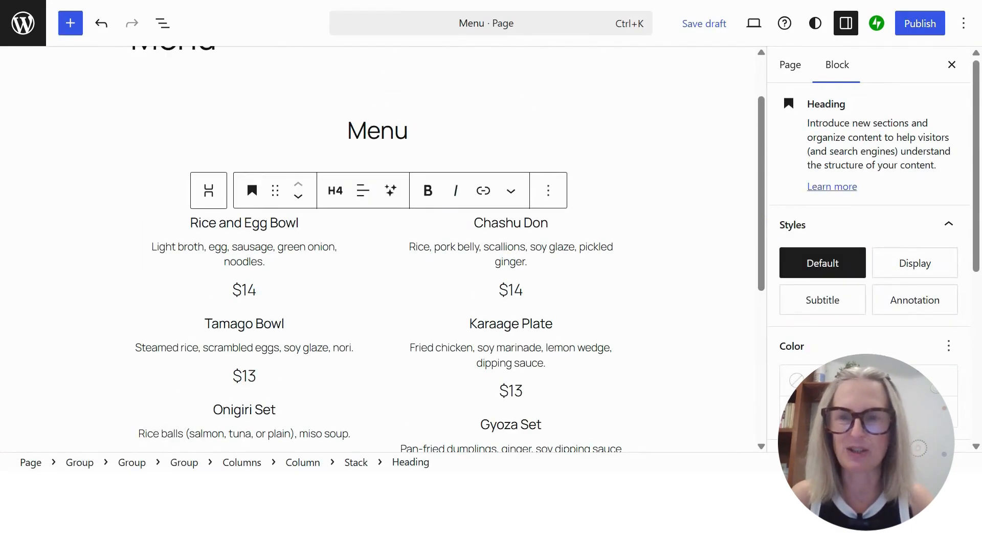
left_click(190, 224)
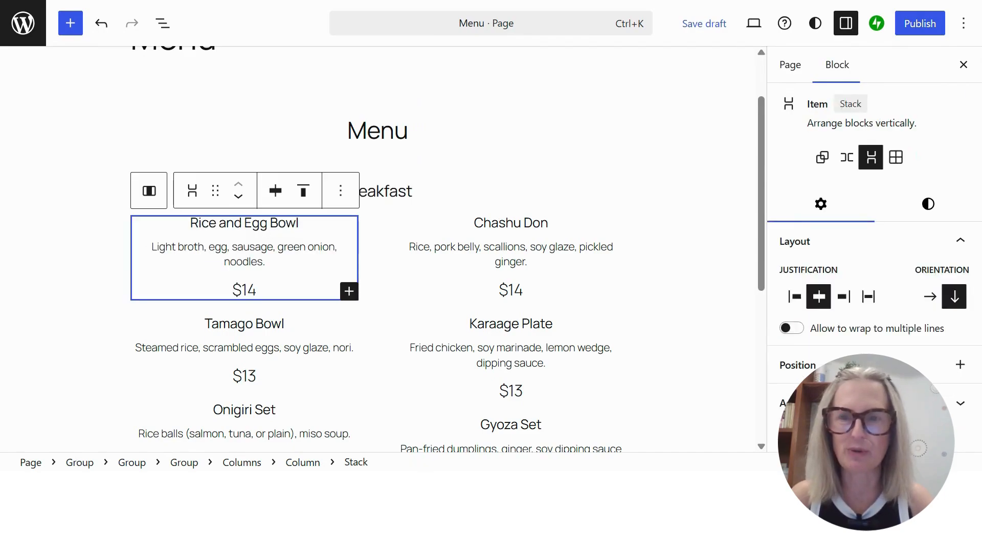
left_click(234, 222)
triple_click(230, 222)
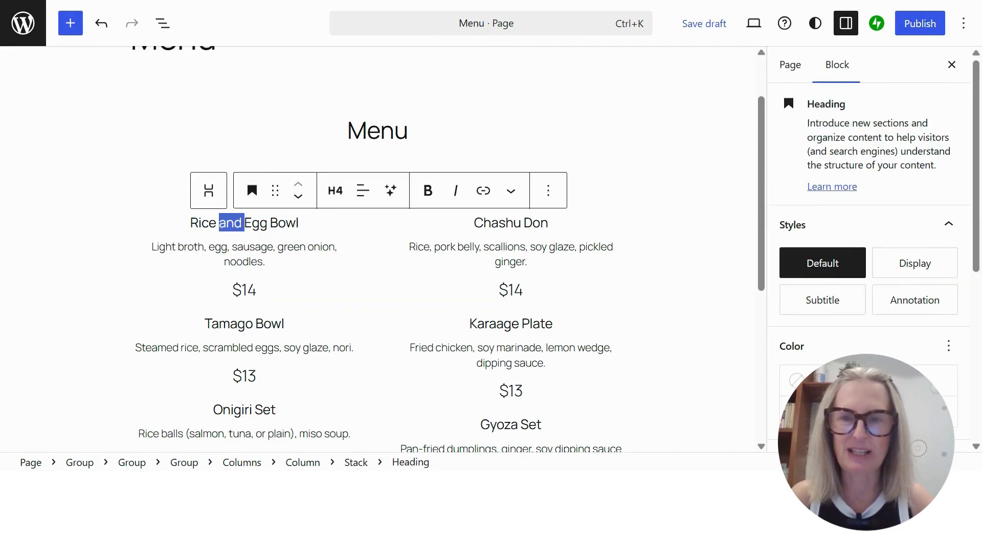
type("Croissant")
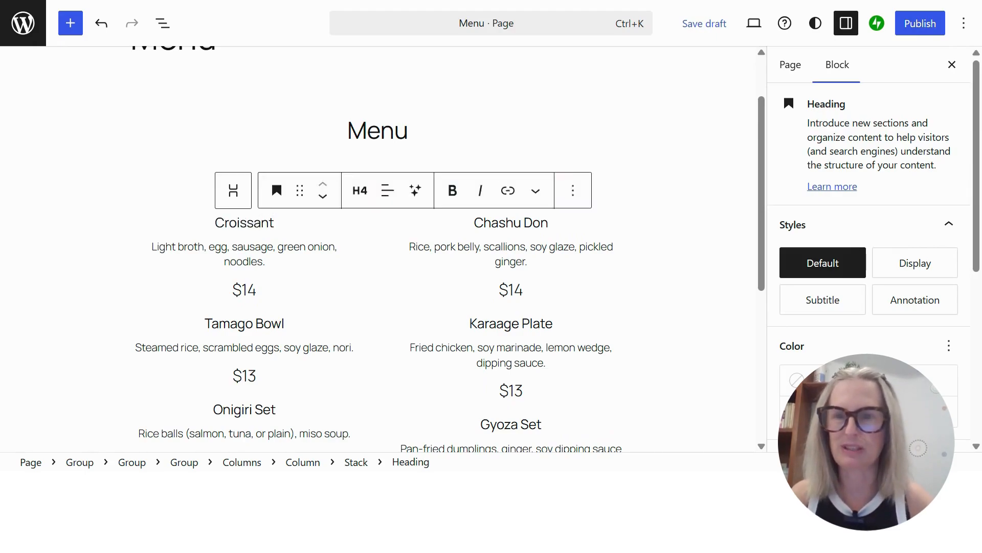
Replace the "Chashu Don" item heading in the Breakfast section with "Muffin" and publish the Menu page
double_click(499, 223)
triple_click(499, 222)
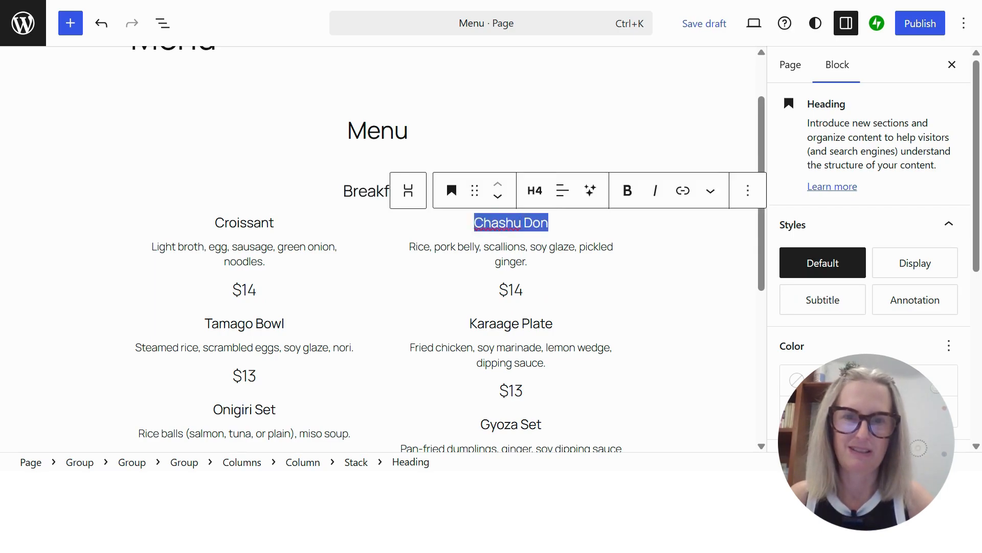
type("Muffin")
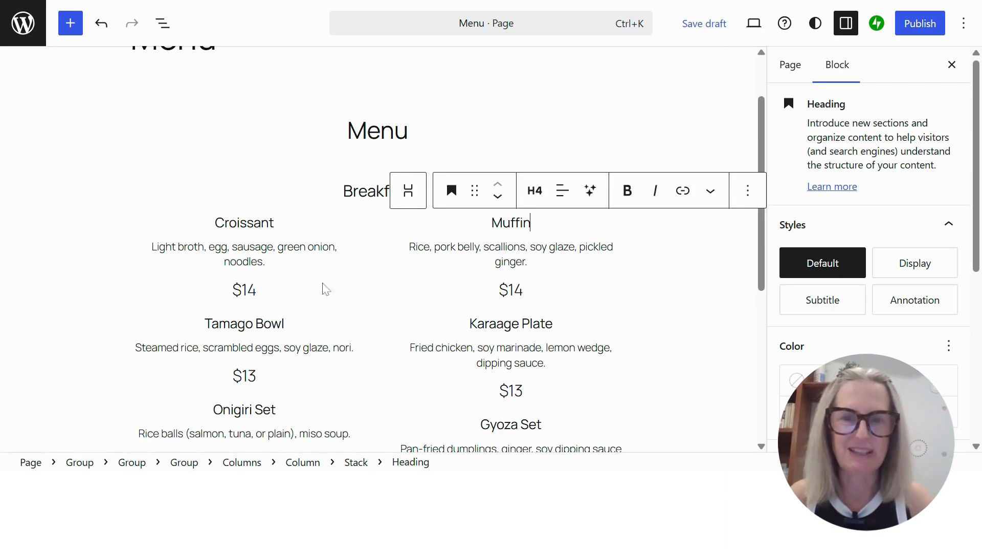
left_click(563, 291)
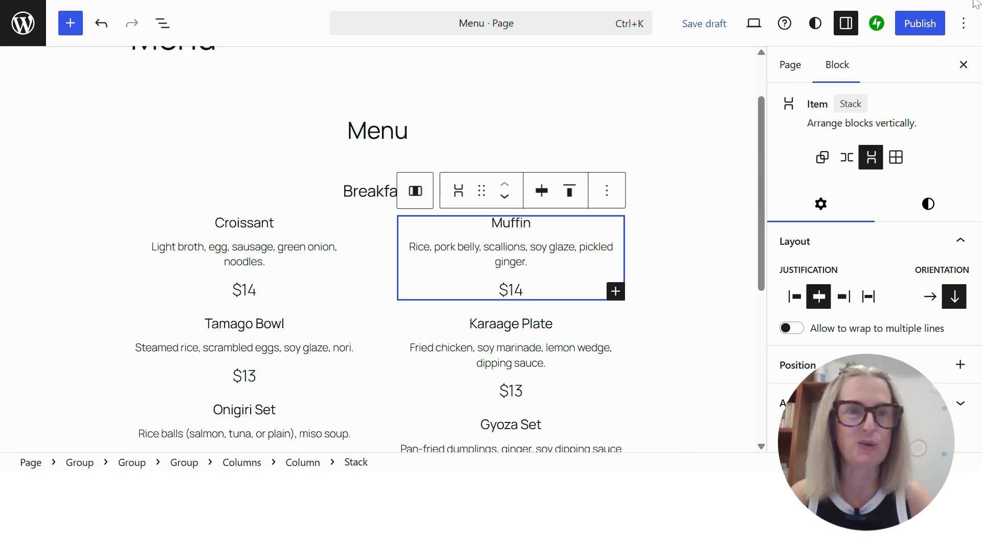
left_click(920, 27)
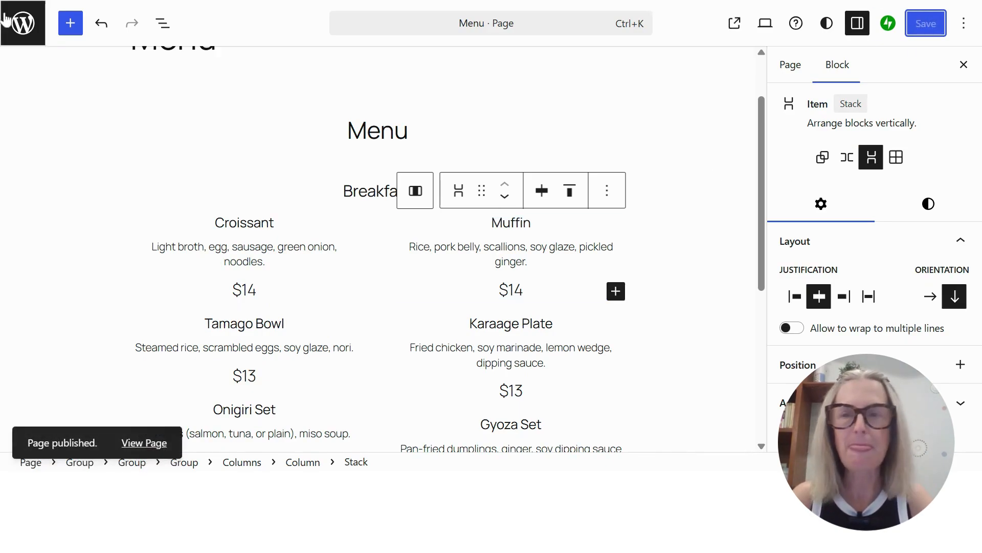
Link the Menu button in the Front Page template's cover to the Menu page and save the template
left_click(21, 25)
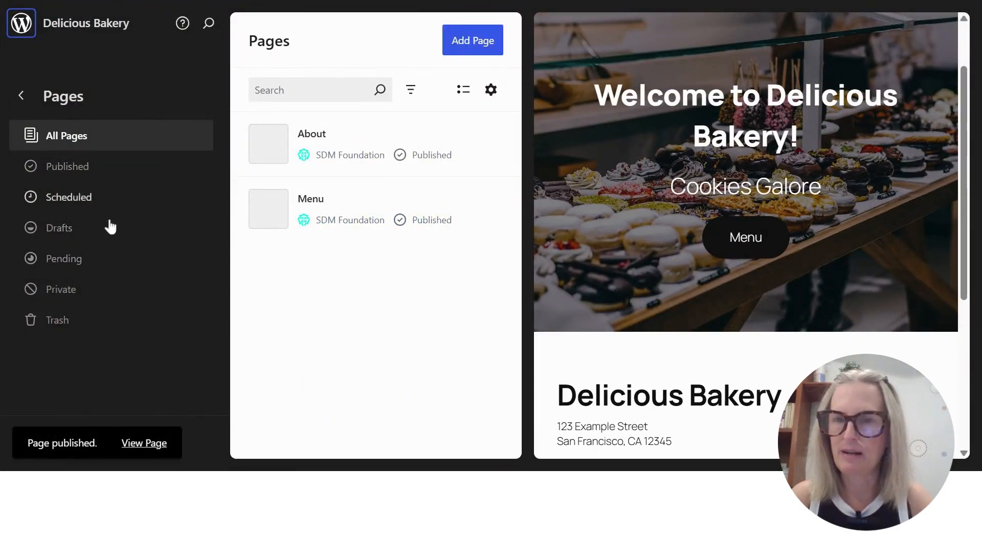
left_click(731, 117)
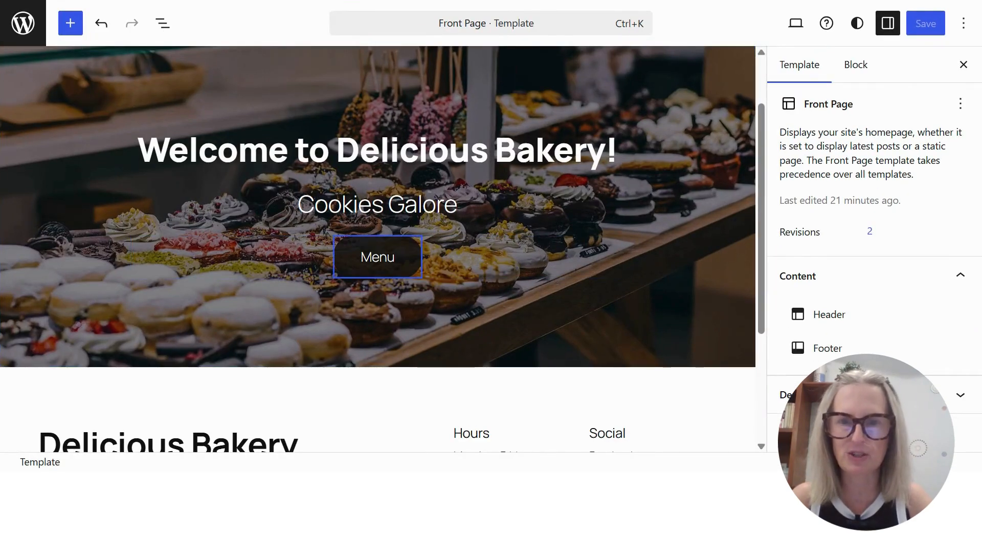
left_click(379, 256)
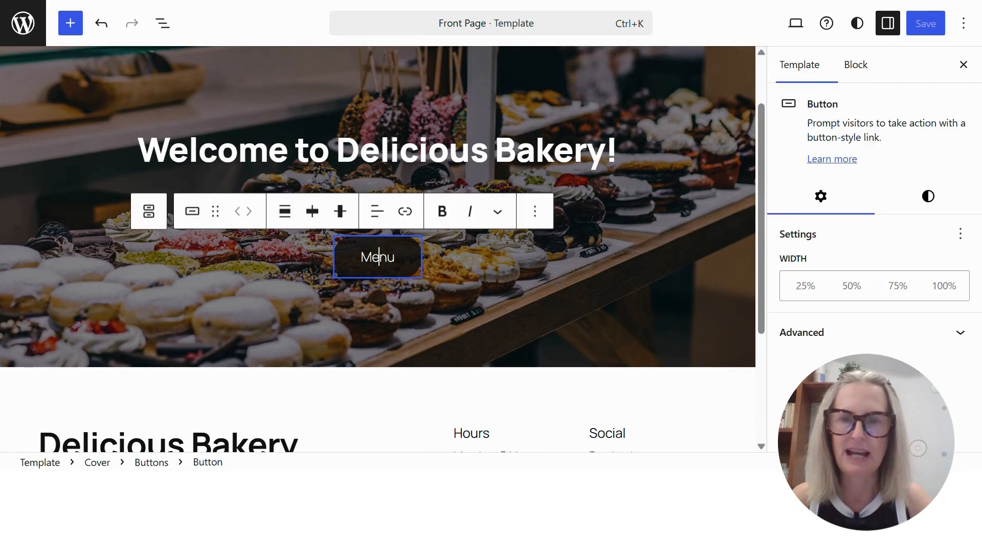
left_click(405, 214)
type("menu")
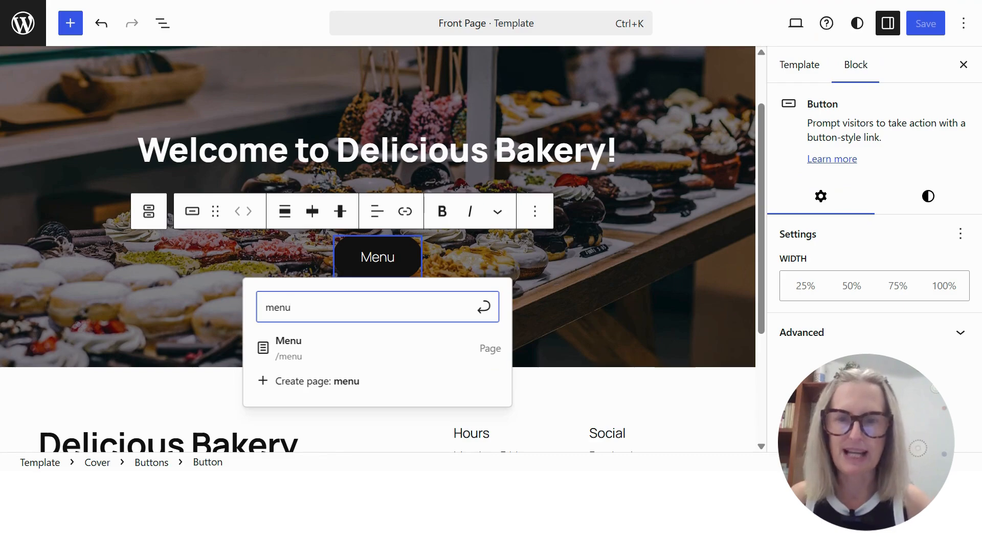
left_click(289, 345)
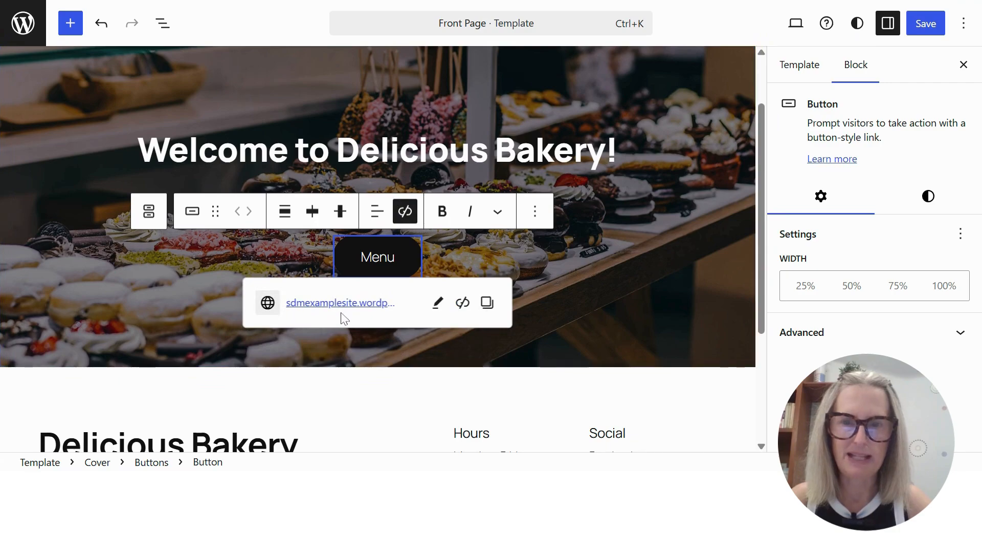
left_click(588, 275)
left_click(926, 23)
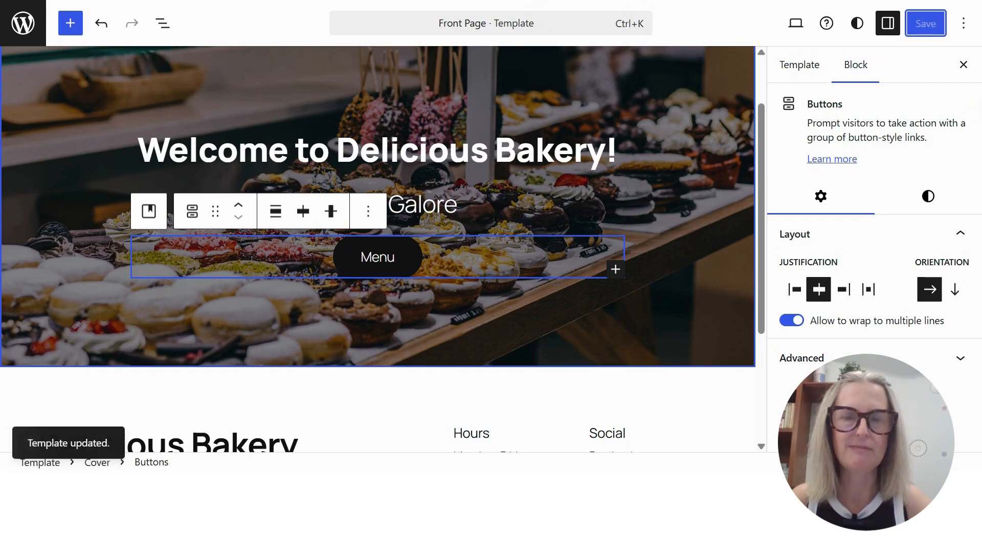
Leave the editor for the live site and check the Menu page through the header navigation's Menu link
left_click(22, 21)
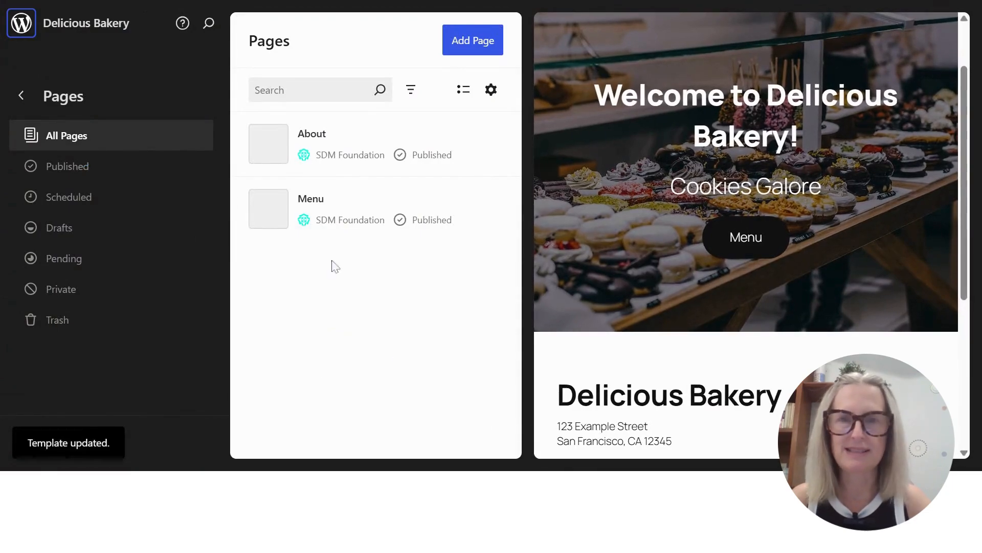
left_click(22, 97)
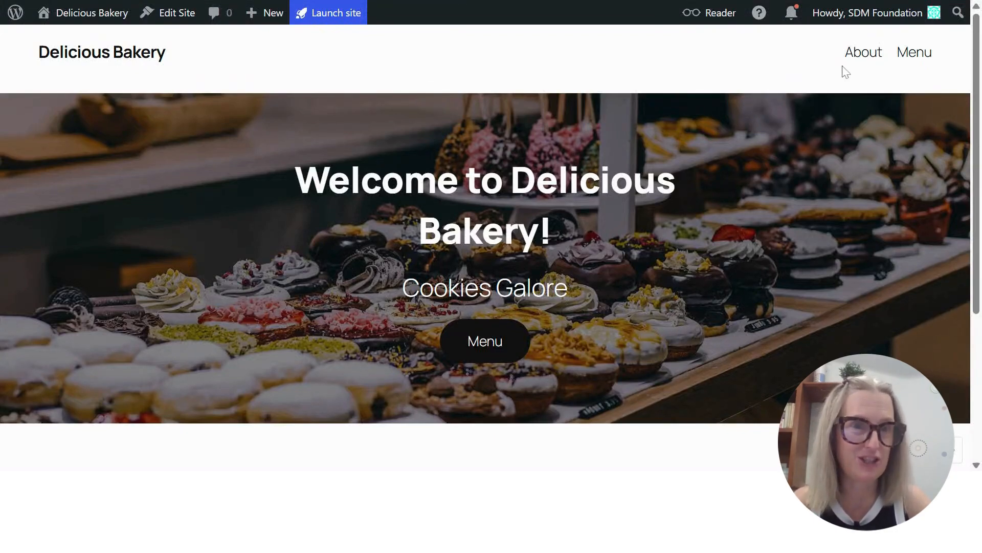
left_click(914, 53)
scroll(831, 253, "down", 15)
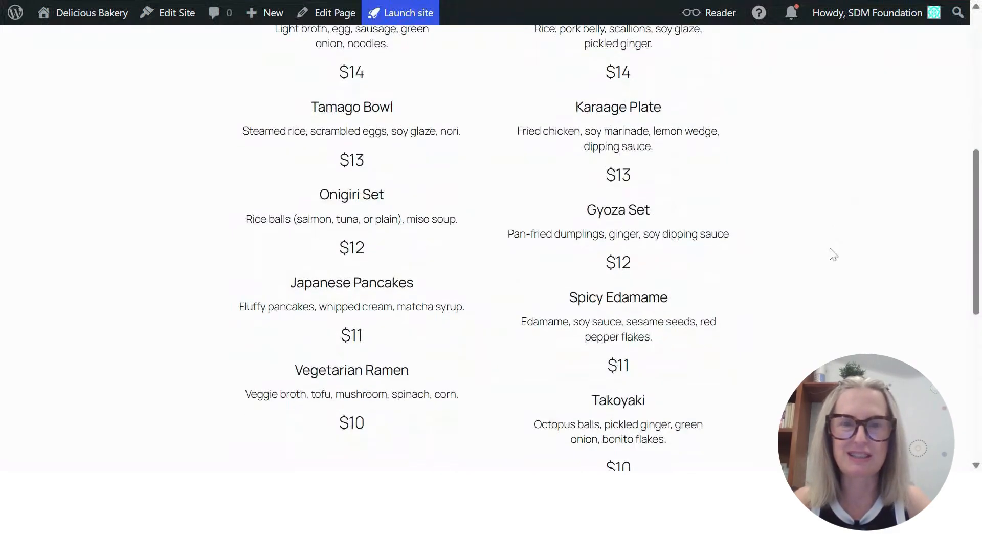
scroll(831, 252, "up", 15)
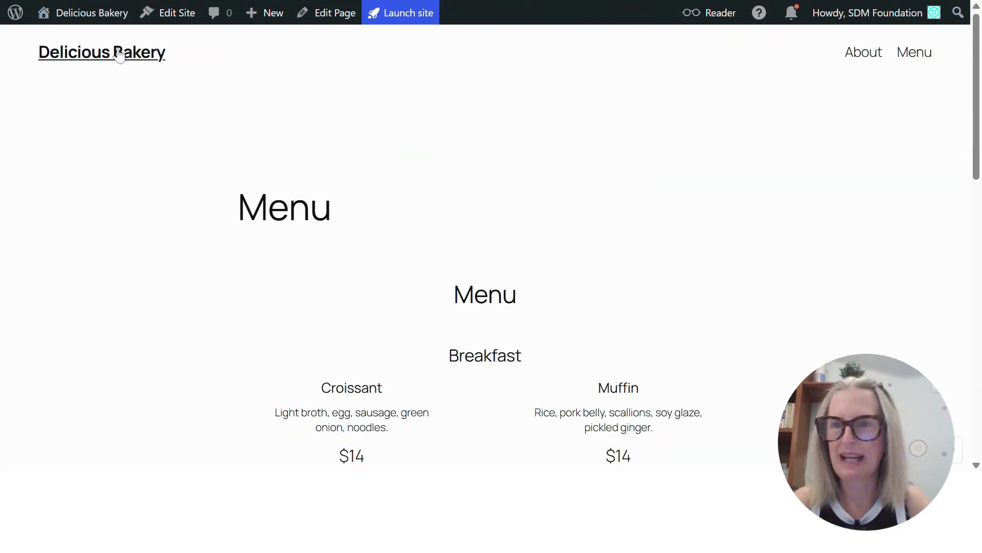
Test the Menu button on the live home page's cover, look through the Menu page and return to the home page
left_click(117, 52)
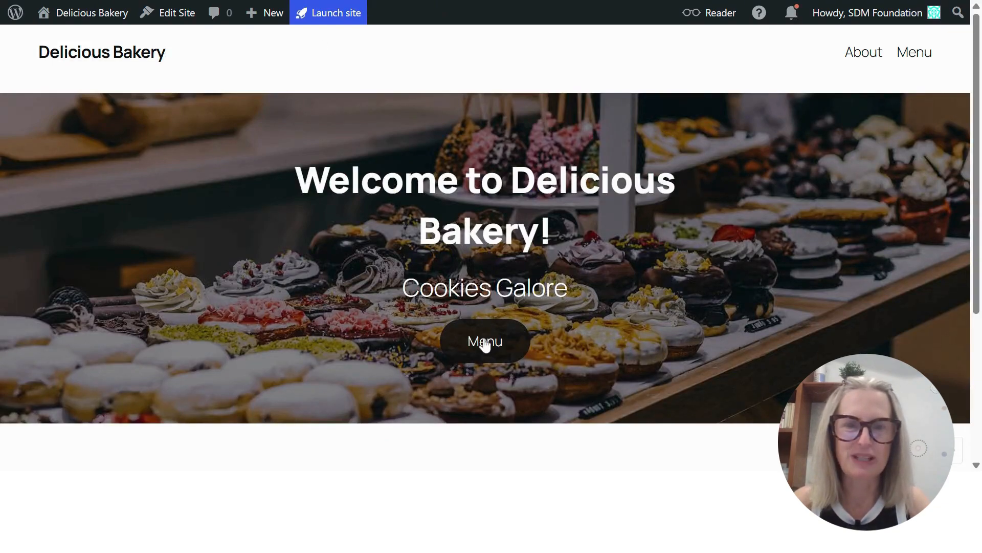
left_click(500, 339)
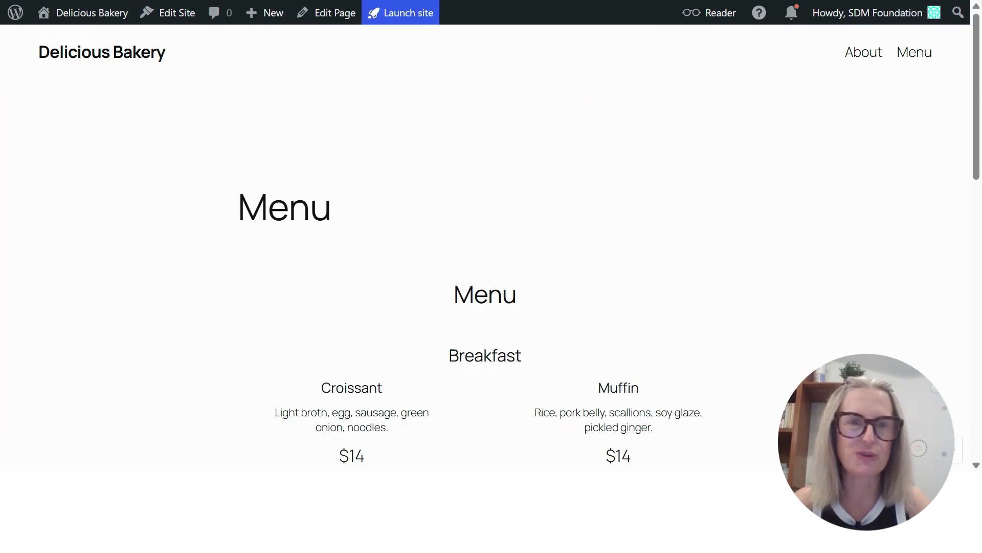
scroll(719, 272, "down", 10)
scroll(719, 272, "up", 10)
left_click(108, 60)
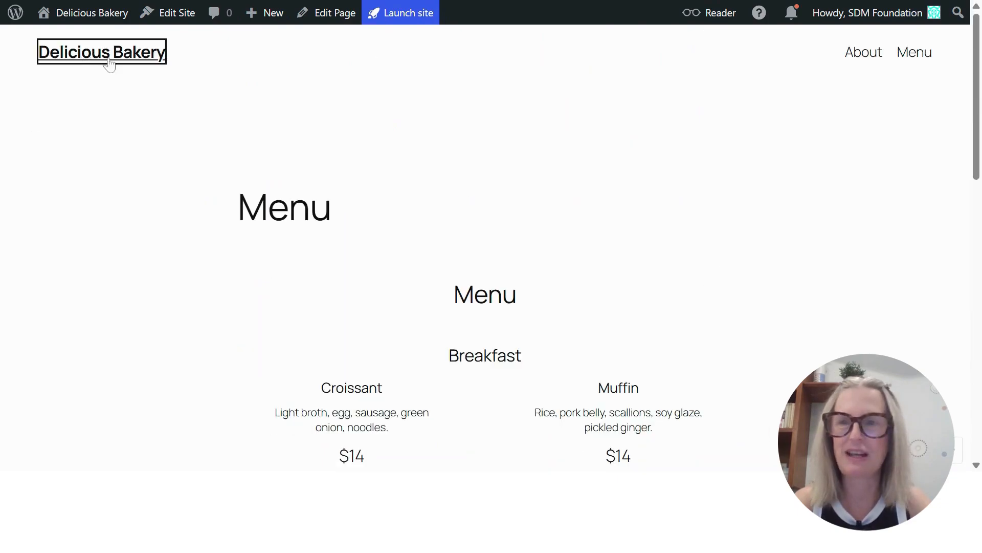